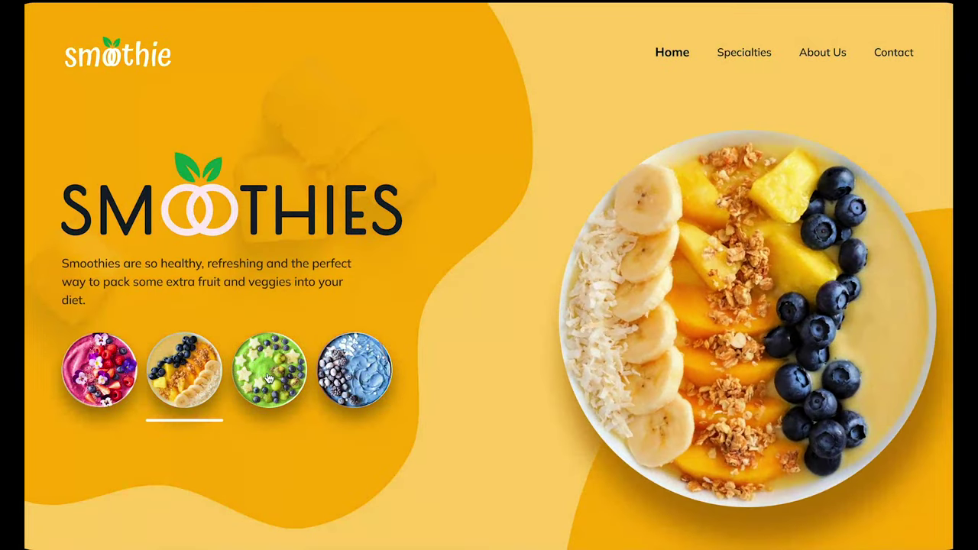
Preview the finished smoothie prototype by switching between the strawberry, mango, kiwi and blueberry bowl thumbnails.
click(269, 378)
click(356, 377)
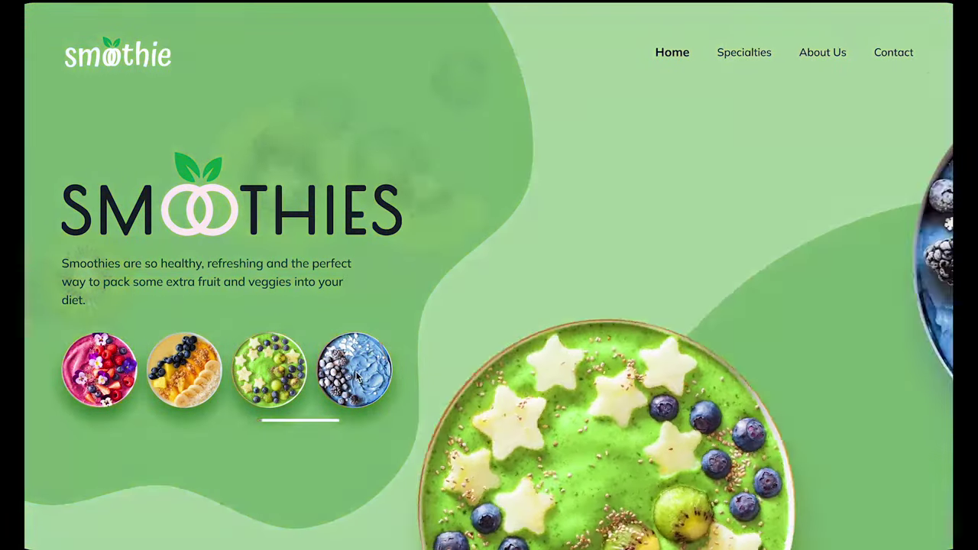
click(290, 379)
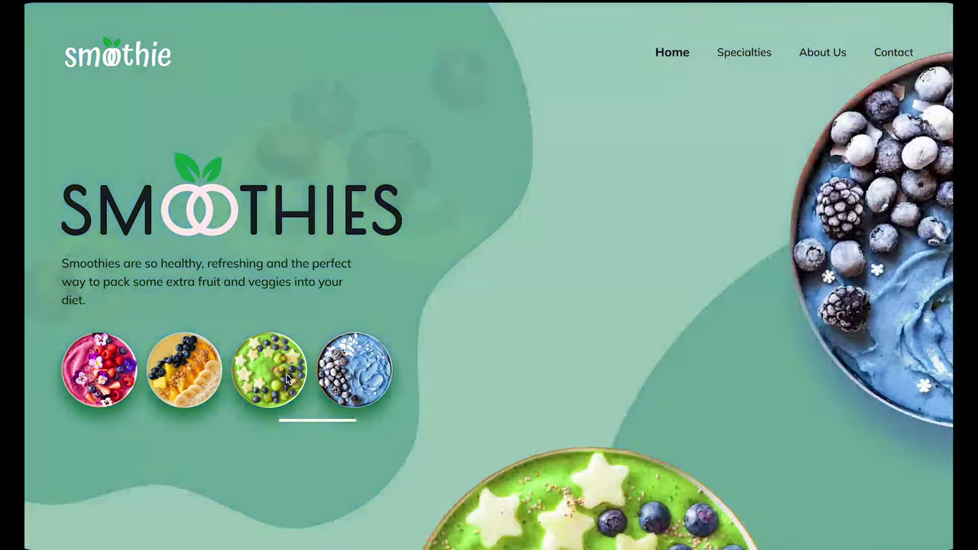
click(201, 372)
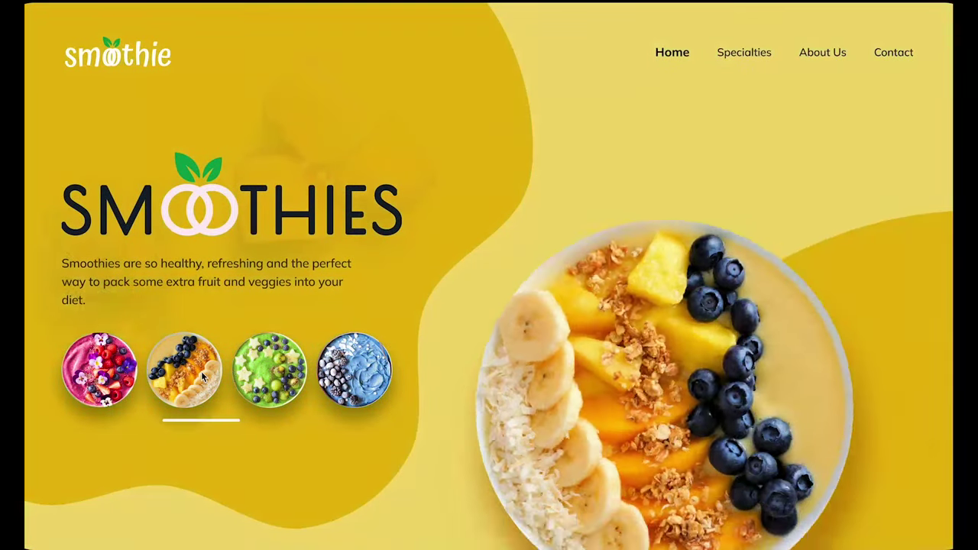
click(127, 382)
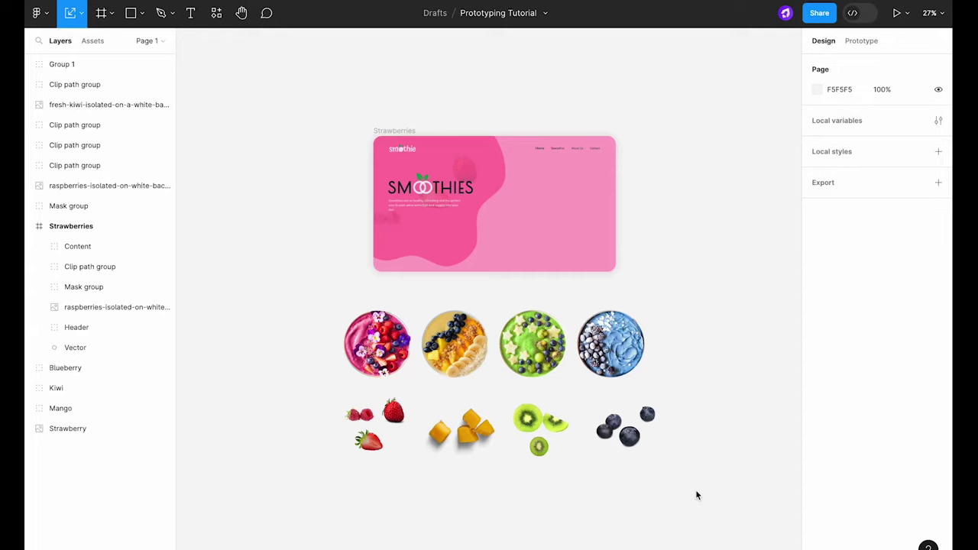
Draw a circle about 1036 × 1036 on the empty canvas beside the Strawberries frame.
scroll(695, 439, down, 3)
scroll(771, 394, right, 5)
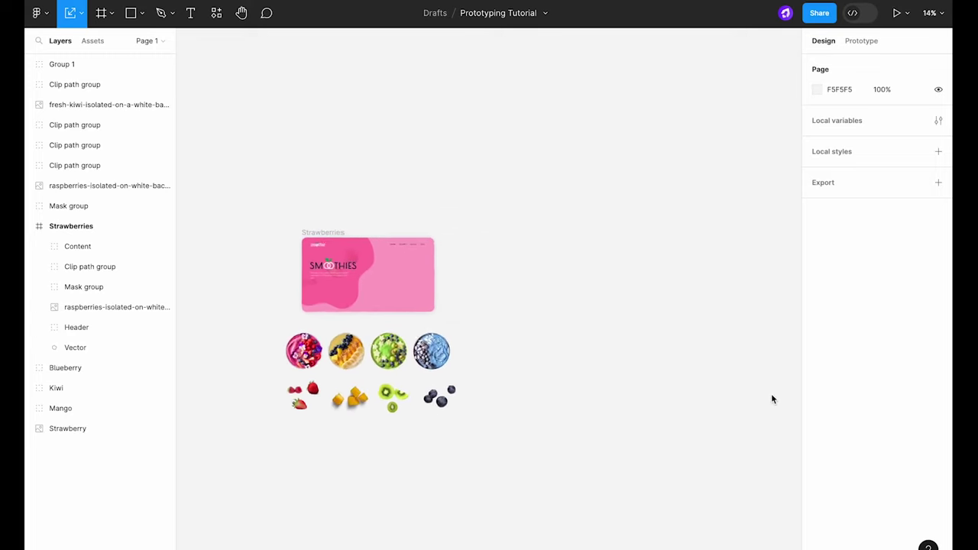
click(142, 14)
click(139, 89)
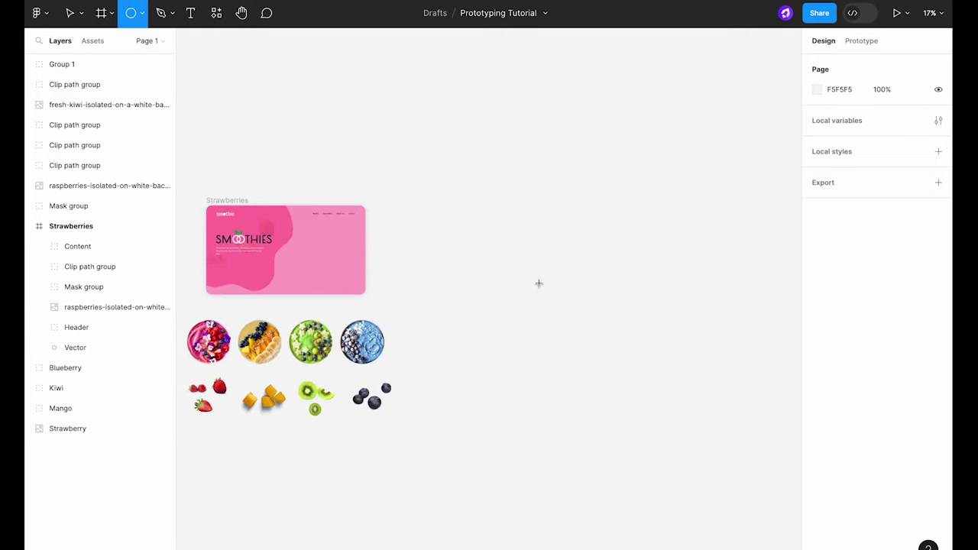
drag(489, 261, 604, 371)
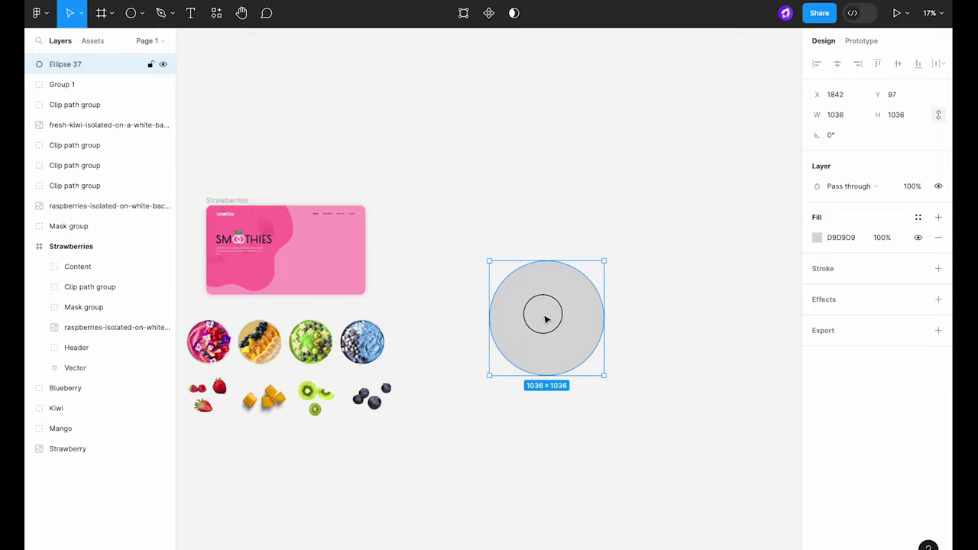
Move the grey circle closer to the Strawberries frame and scale it down to about 950 × 950.
drag(545, 317, 501, 337)
scroll(502, 278, up, 2)
key(k)
drag(502, 276, 495, 288)
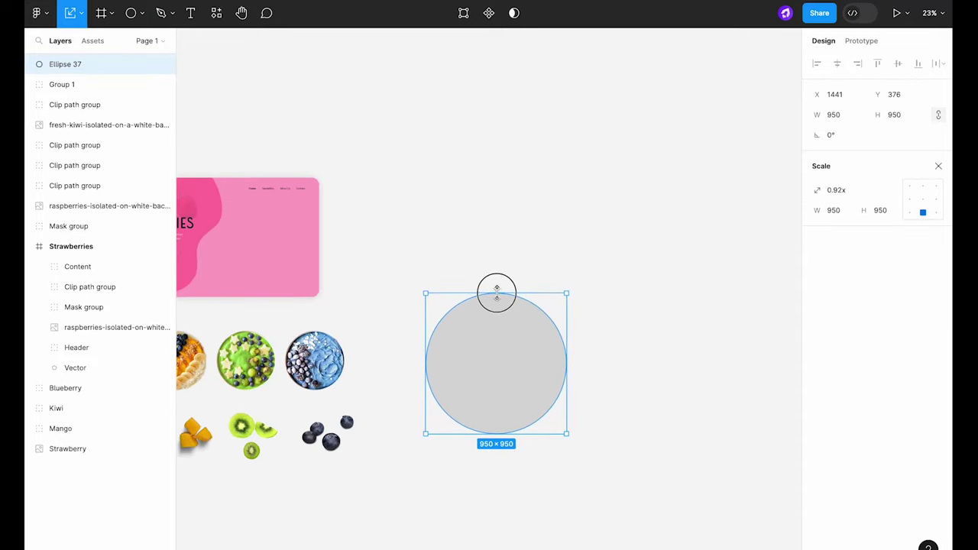
Place a copy of the blueberry bowl on the upper edge of the grey circle and send the circle to the back.
click(325, 370)
drag(324, 370, 497, 297)
right_click(506, 299)
click(534, 317)
Place copies of the kiwi, mango and strawberry bowls at the circle's bottom, right and top edges, and move the blueberry copy to its left edge.
click(256, 359)
drag(257, 359, 511, 424)
drag(496, 293, 428, 355)
scroll(428, 356, down, 2)
drag(242, 359, 553, 360)
drag(195, 358, 495, 307)
scroll(497, 305, up, 3)
Align the horizontal centres of the strawberry and kiwi bowls and the vertical centres of the mango and blueberry bowls on the circle.
shift+click(493, 500)
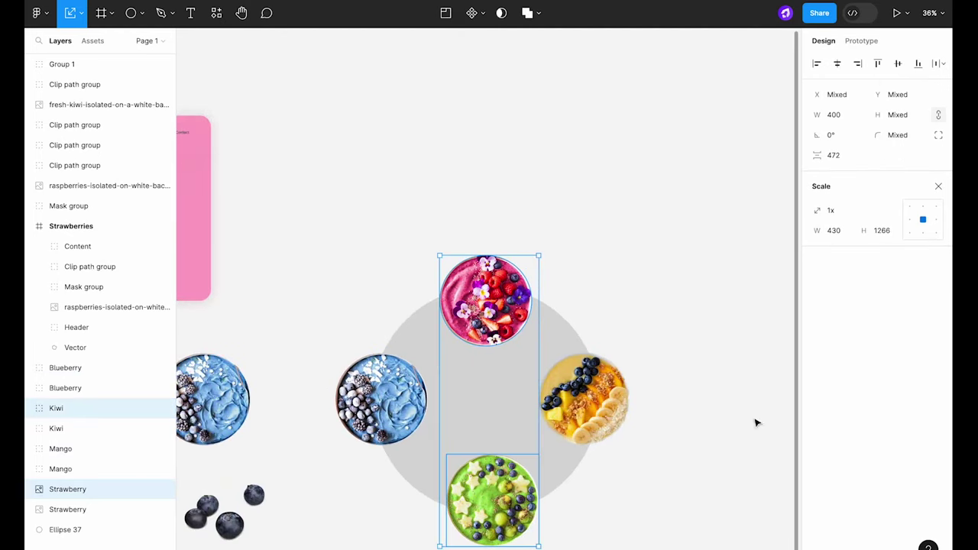
click(837, 65)
click(577, 497)
click(573, 401)
shift+click(404, 389)
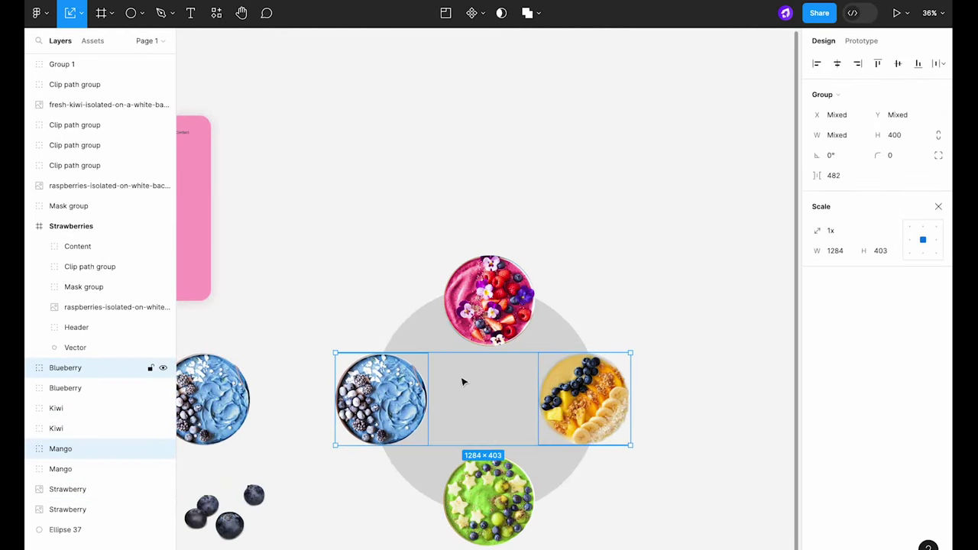
click(898, 69)
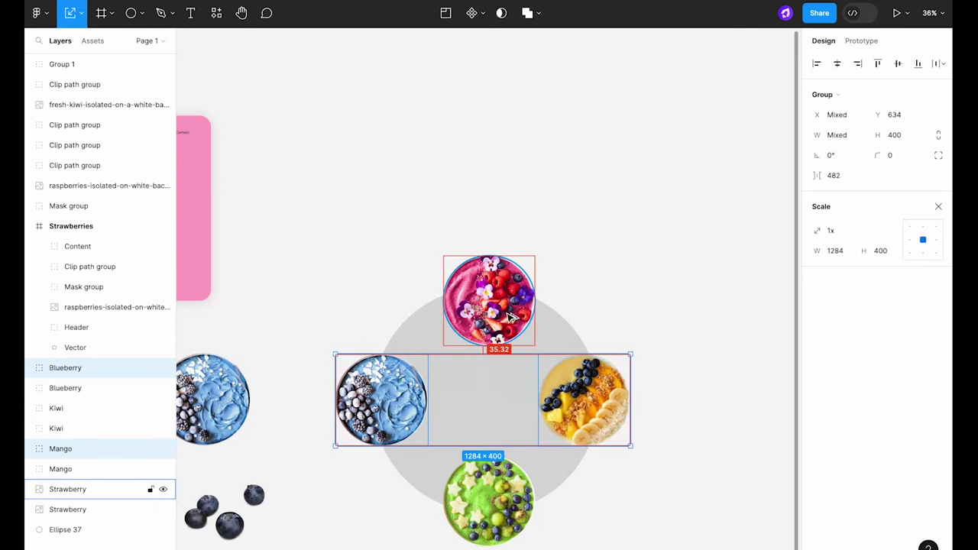
Scale the four bowls on the circle up to about 444 wide each.
click(585, 399)
shift+click(489, 300)
shift+click(382, 399)
shift+click(504, 489)
drag(633, 403, 613, 408)
click(634, 406)
Shift the enlarged strawberry and kiwi bowls left so they line up midway between the blueberry and mango bowls.
click(527, 302)
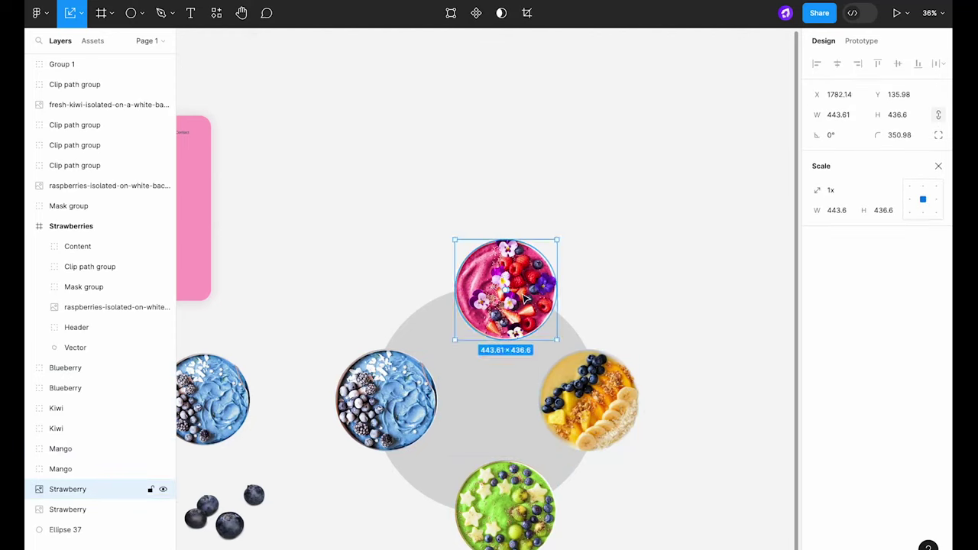
drag(527, 302, 511, 302)
drag(504, 504, 487, 504)
shift+click(489, 290)
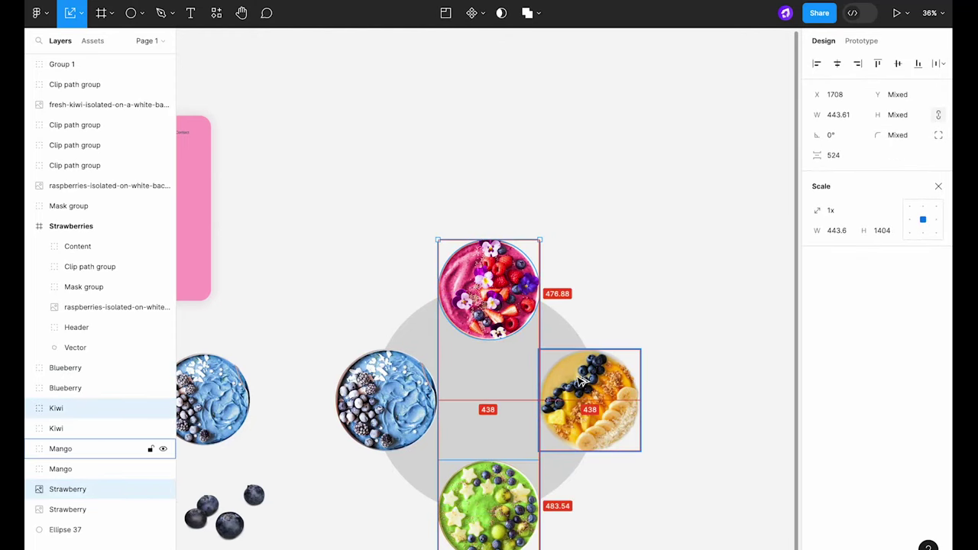
click(644, 455)
click(604, 413)
shift+click(405, 393)
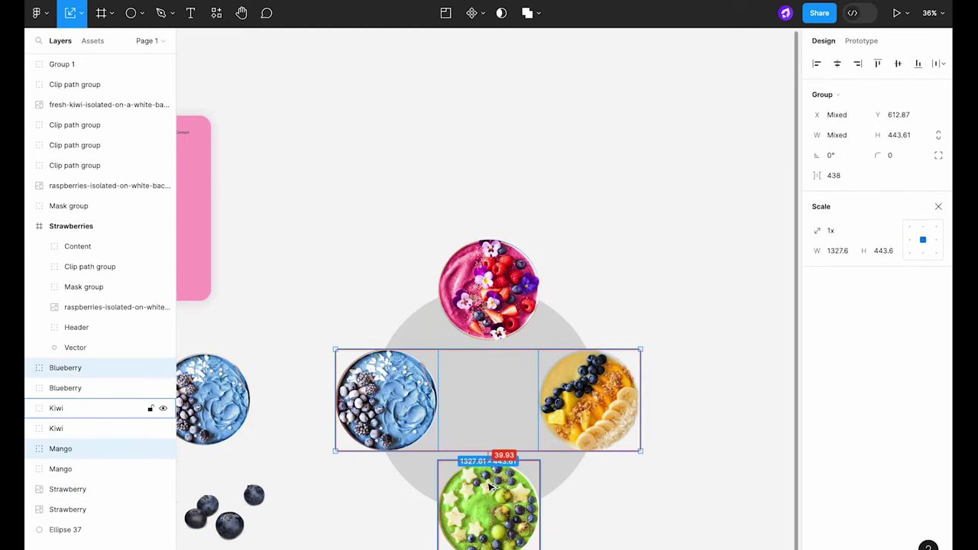
Group the circle with its four bowls and move the group into the right half of the Strawberries frame.
click(663, 294)
drag(672, 476, 332, 312)
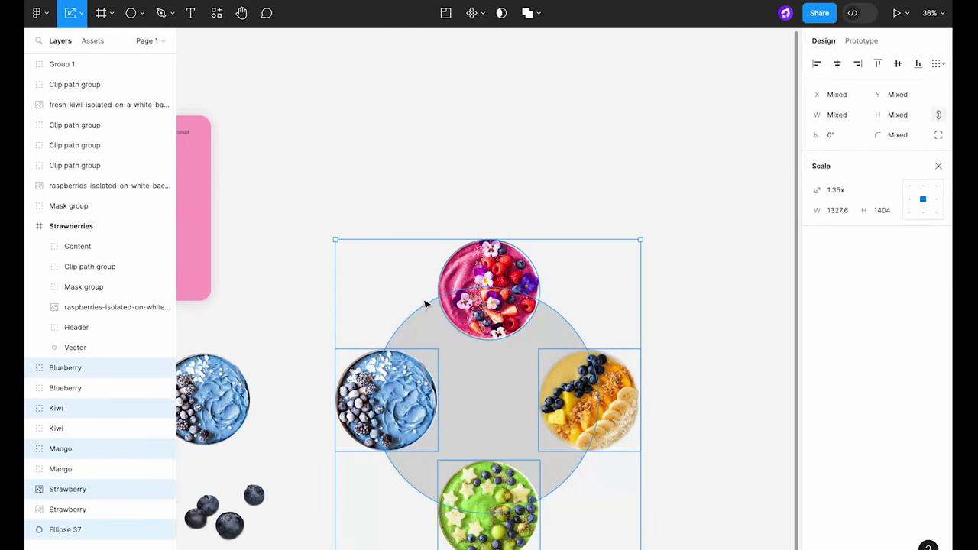
key(ctrl+g)
scroll(595, 340, down, 3)
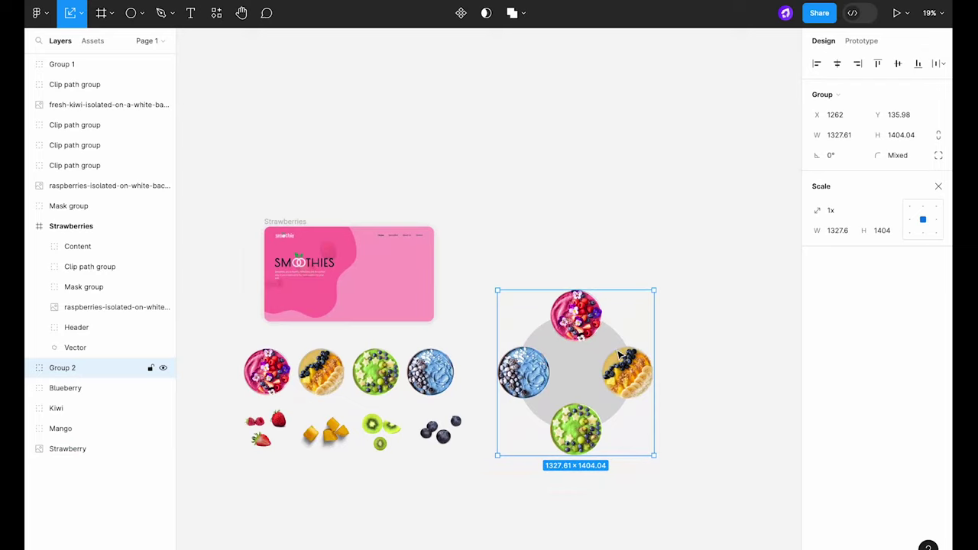
drag(626, 356, 432, 305)
scroll(450, 274, up, 2)
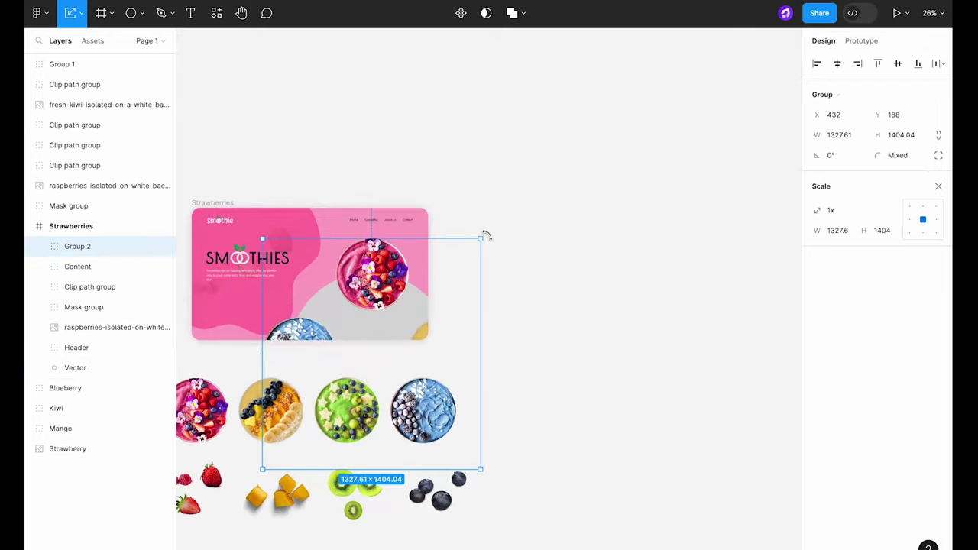
Rotate the bowl group by about 40°, enlarge it to about 1663 × 1759 and position the strawberry bowl in the frame's right half.
drag(486, 236, 385, 195)
drag(443, 334, 433, 278)
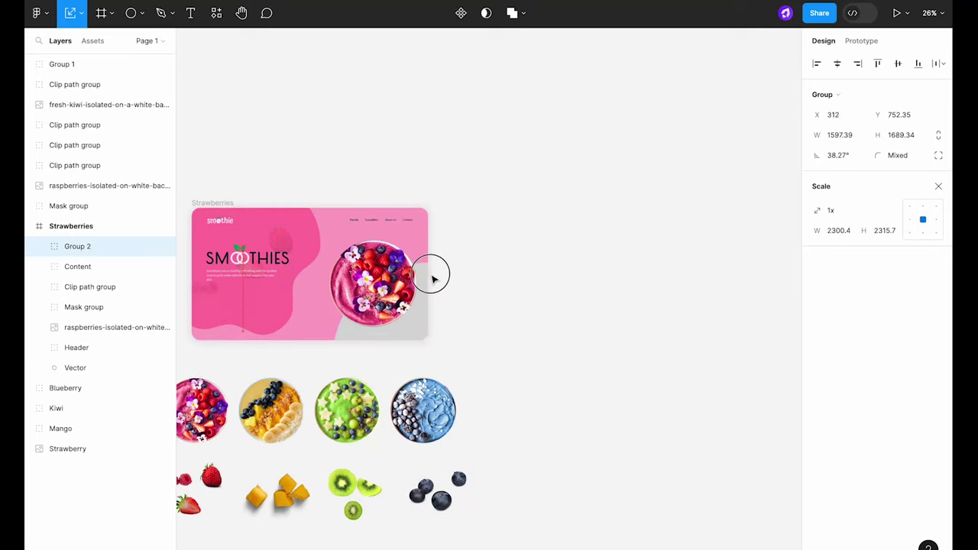
drag(516, 257, 526, 250)
drag(409, 286, 405, 290)
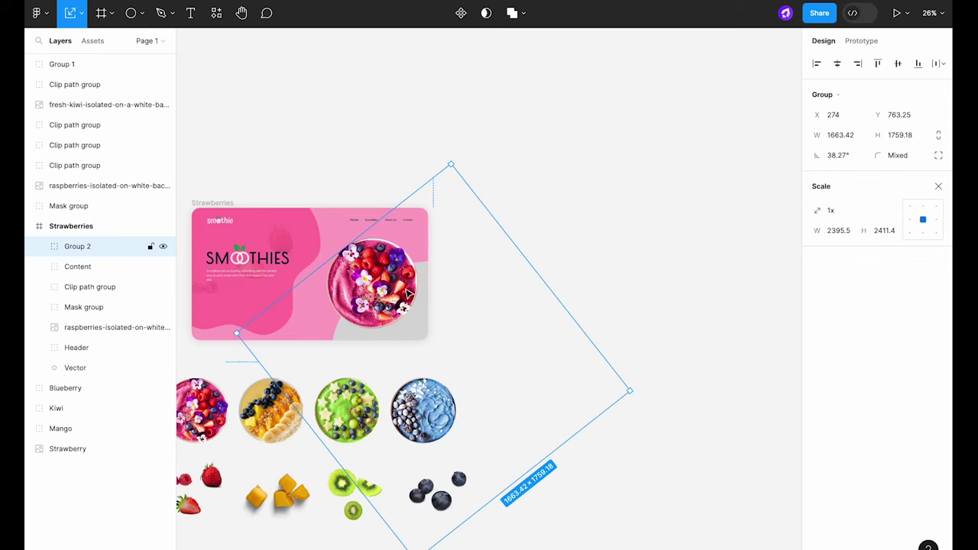
drag(453, 157, 448, 158)
click(589, 194)
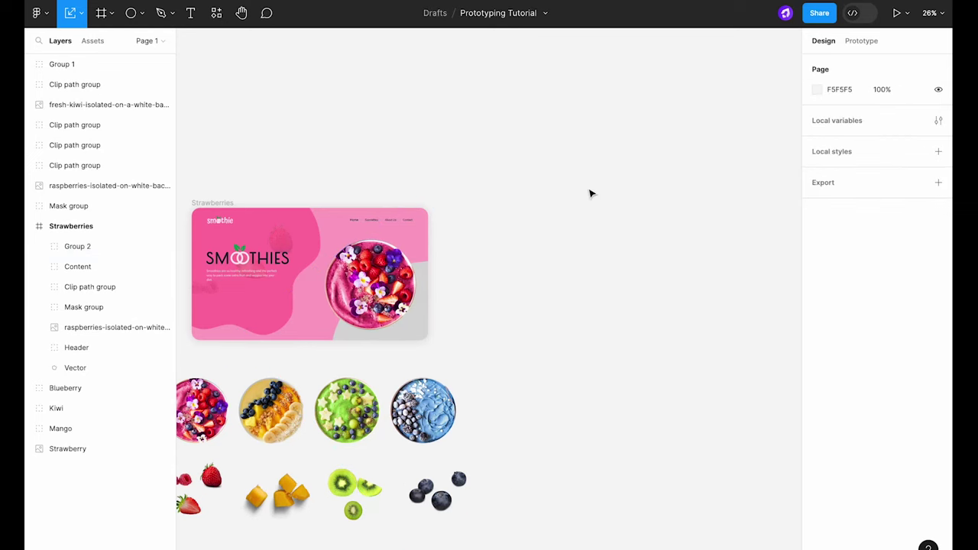
Fill the large grey circle in the bowl group with the dark pink sampled from the wavy background shape.
scroll(589, 194, down, 3)
scroll(602, 233, up, 3)
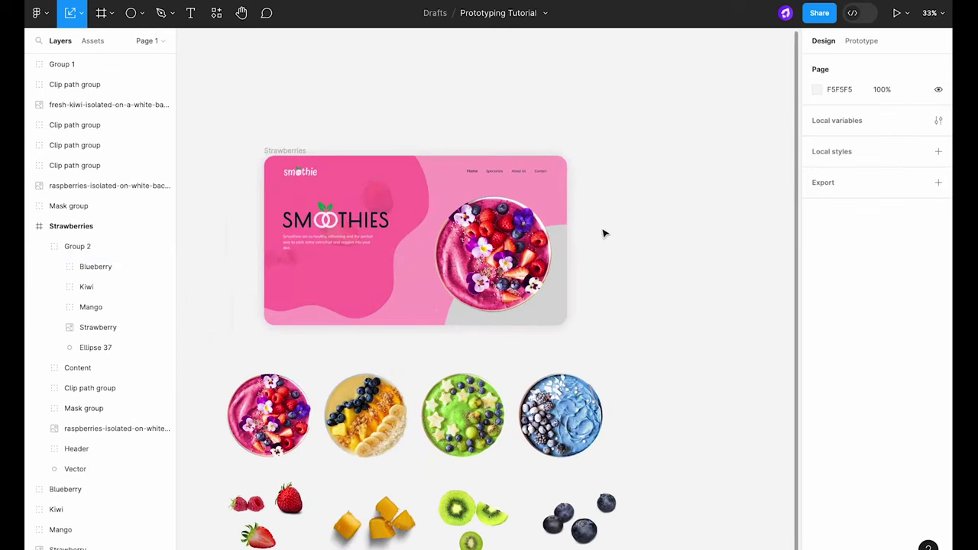
double_click(610, 312)
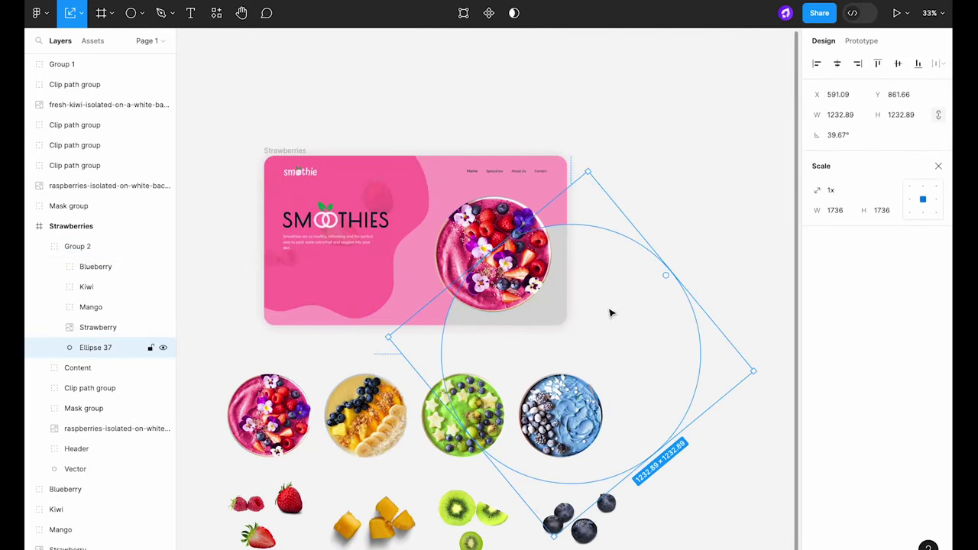
click(938, 166)
click(816, 319)
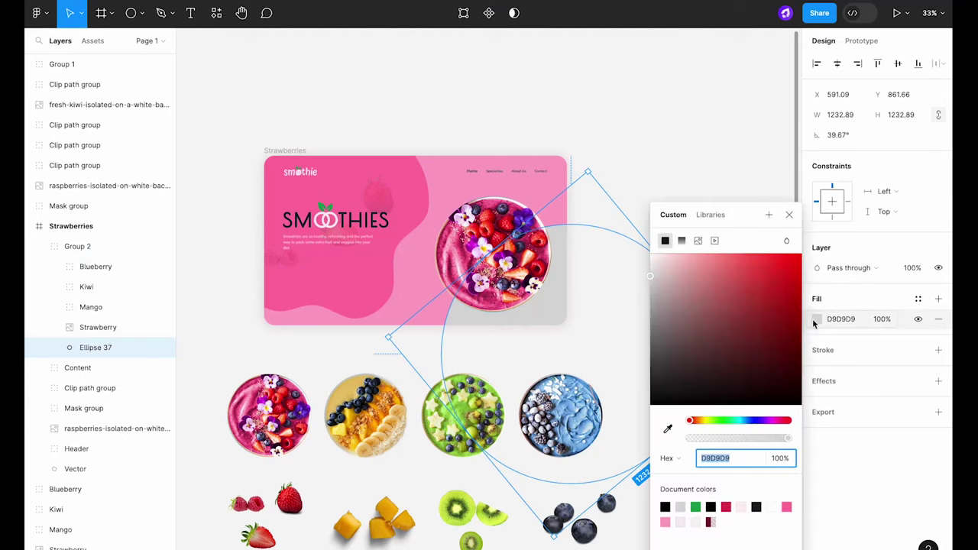
click(668, 428)
click(364, 281)
click(669, 133)
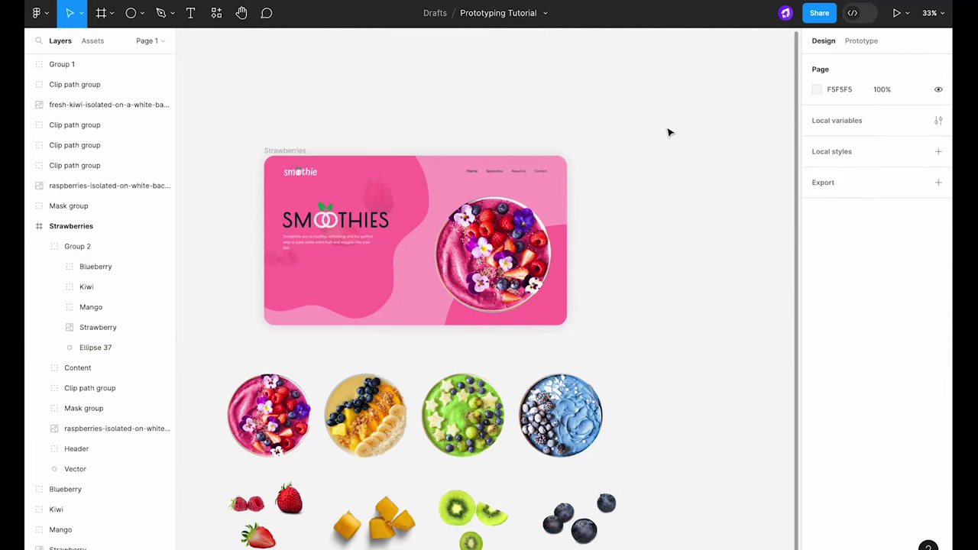
Duplicate the row of four bowls and scale it down to about 556 × 124 beneath the intro paragraph.
drag(668, 461, 224, 373)
alt+drag(297, 424, 286, 352)
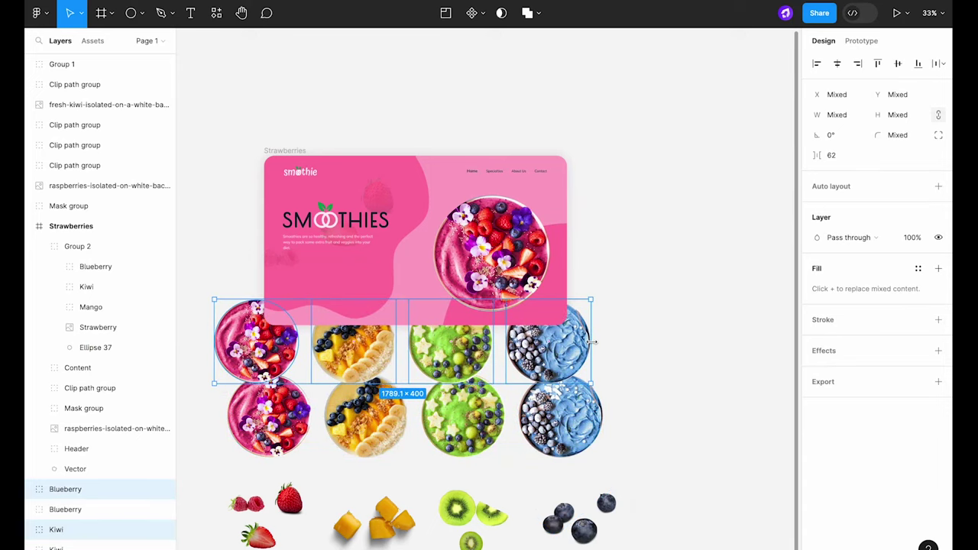
key(k)
drag(592, 342, 336, 294)
ctrl+scroll(340, 291, up, 5)
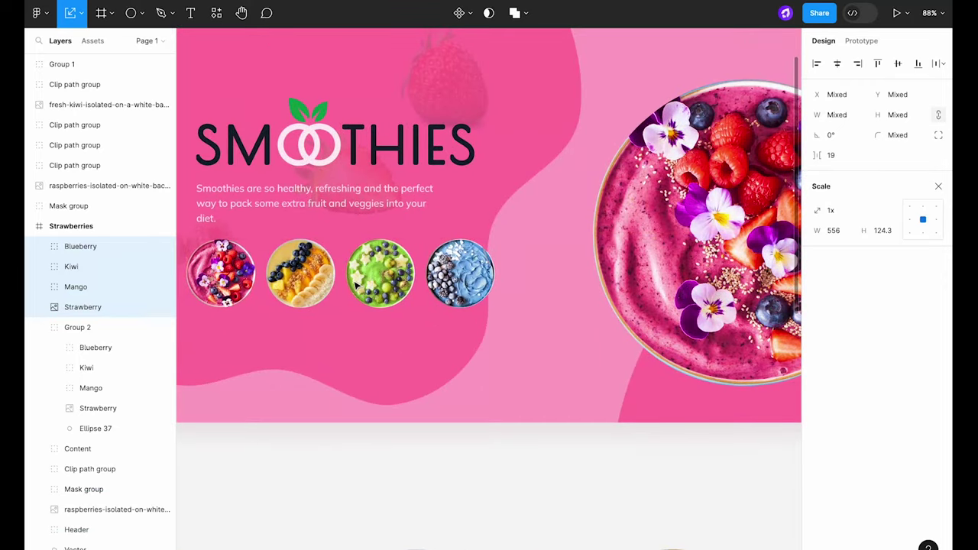
Apply horizontal auto layout to the four bowl thumbnails with a spacing of 15.
key(shift+a)
text(1)
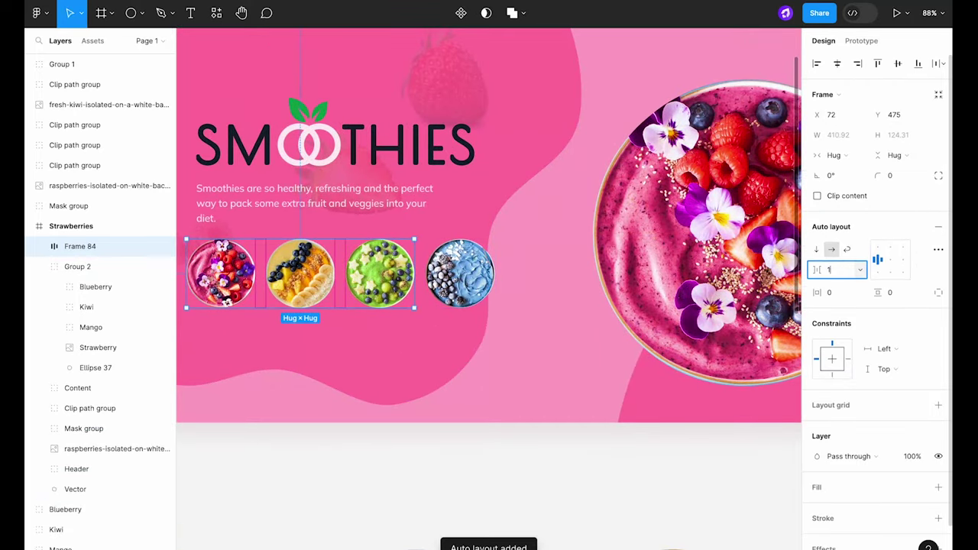
text(5)
key(Return)
double_click(452, 273)
click(936, 116)
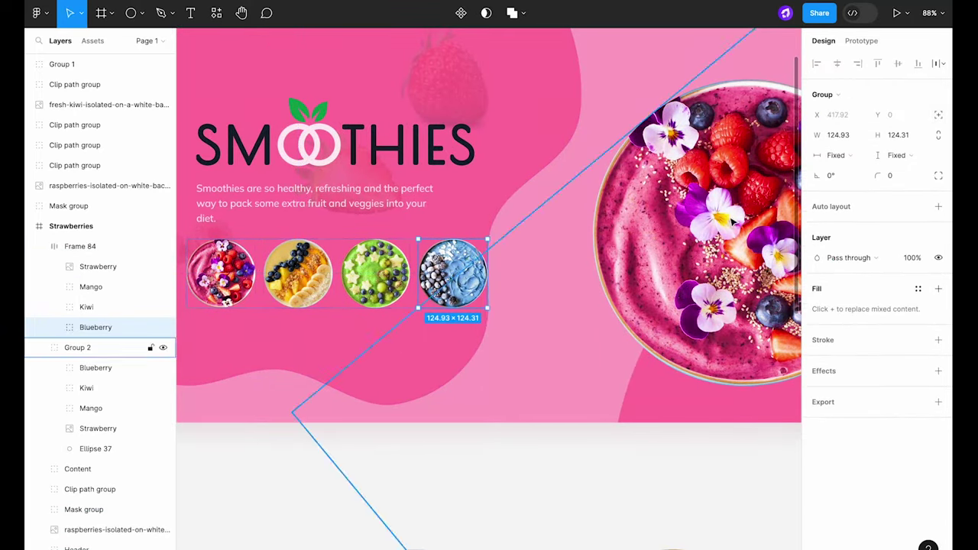
click(520, 267)
Move the thumbnail row to X 90, Y 473 so it lines up with the left edge of the paragraph.
click(298, 273)
scroll(294, 275, left, 2)
ctrl+scroll(295, 275, up, 1)
drag(287, 277, 297, 276)
double_click(588, 271)
click(601, 325)
click(587, 271)
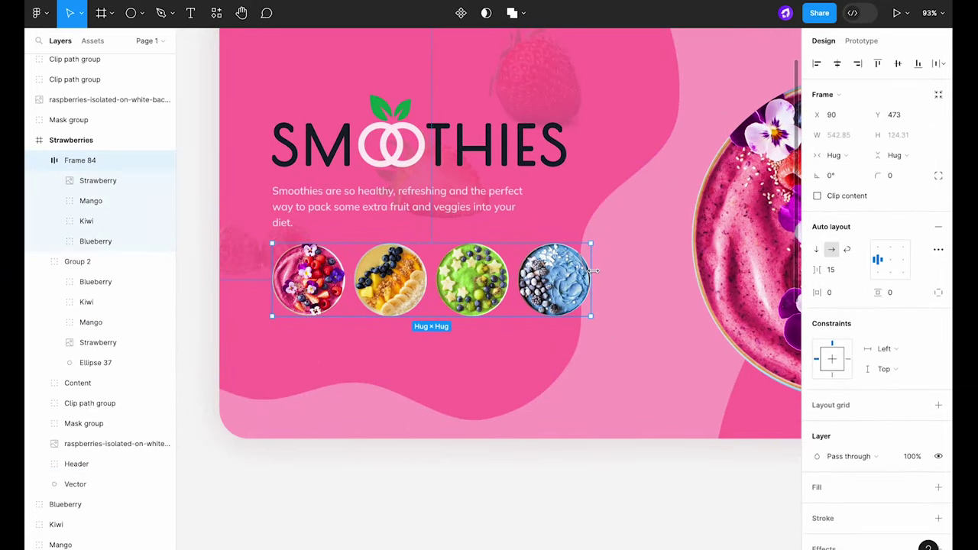
Scale the thumbnail row down so each bowl is about 112 wide.
key(k)
drag(591, 270, 559, 270)
double_click(525, 280)
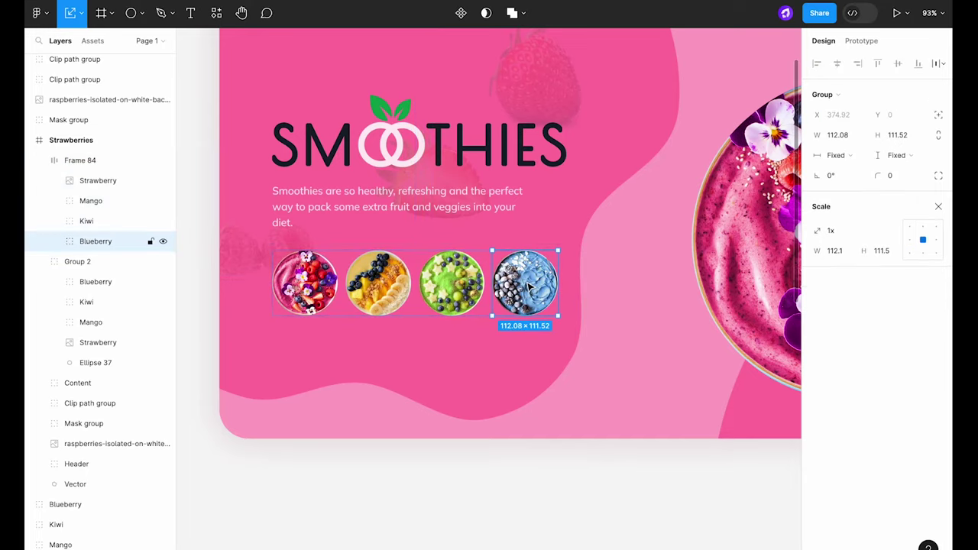
click(589, 344)
Draw a thin rectangle about 108 × 4 beneath the strawberry thumbnail as a selection indicator.
ctrl+scroll(430, 362, down, 3)
scroll(429, 364, down, 3)
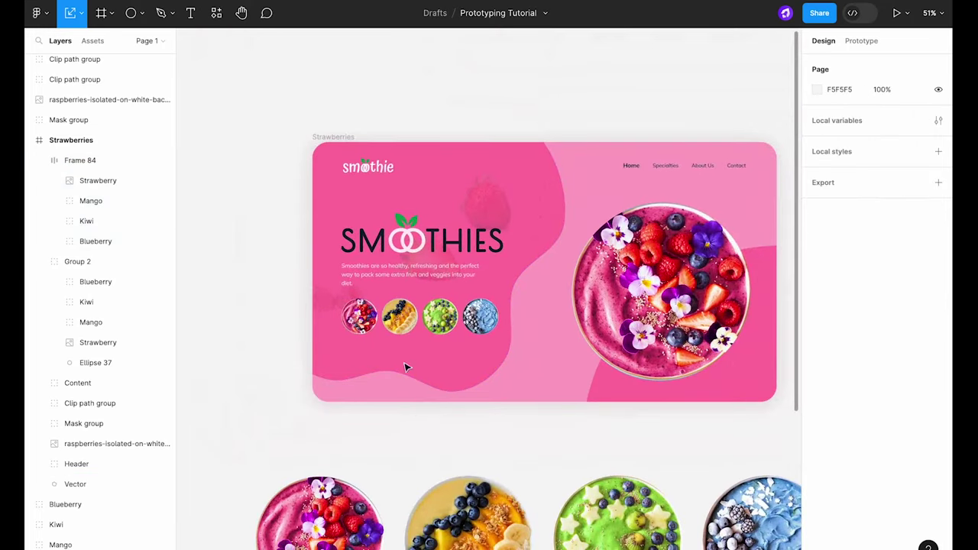
click(141, 13)
click(104, 44)
scroll(340, 336, up, 6)
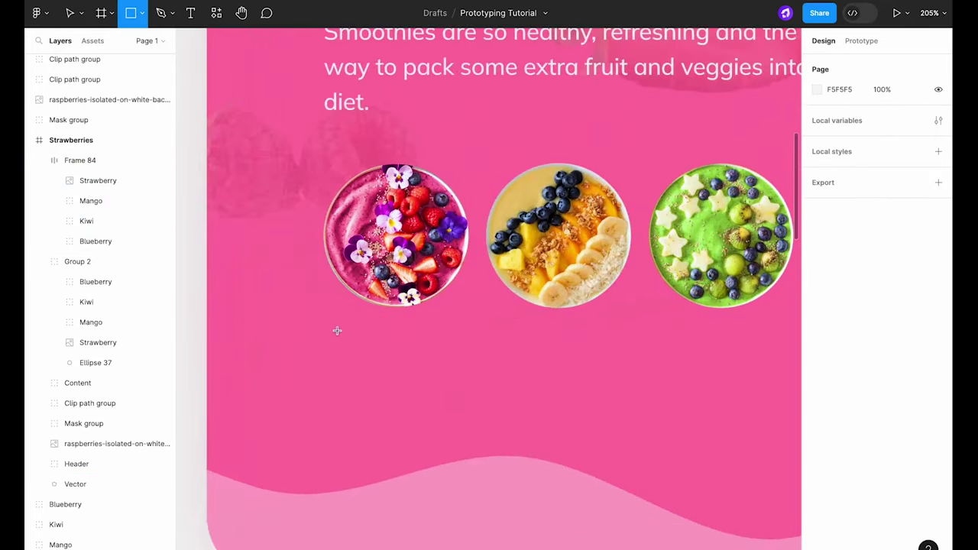
drag(320, 325, 401, 327)
drag(462, 332, 462, 328)
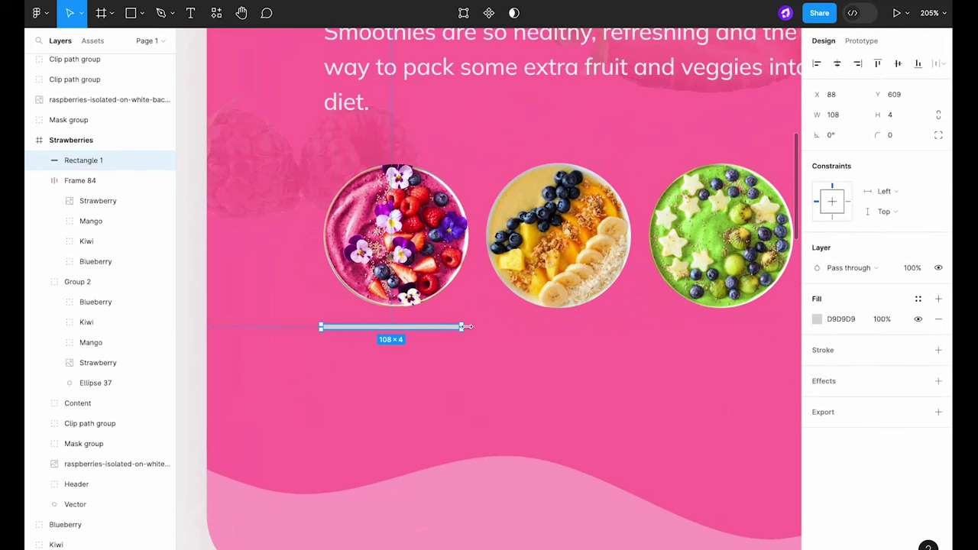
Fill the indicator bar with white (FFFFFF), widen it to 114 and round its corners to 11.
click(816, 318)
text(fff)
key(Return)
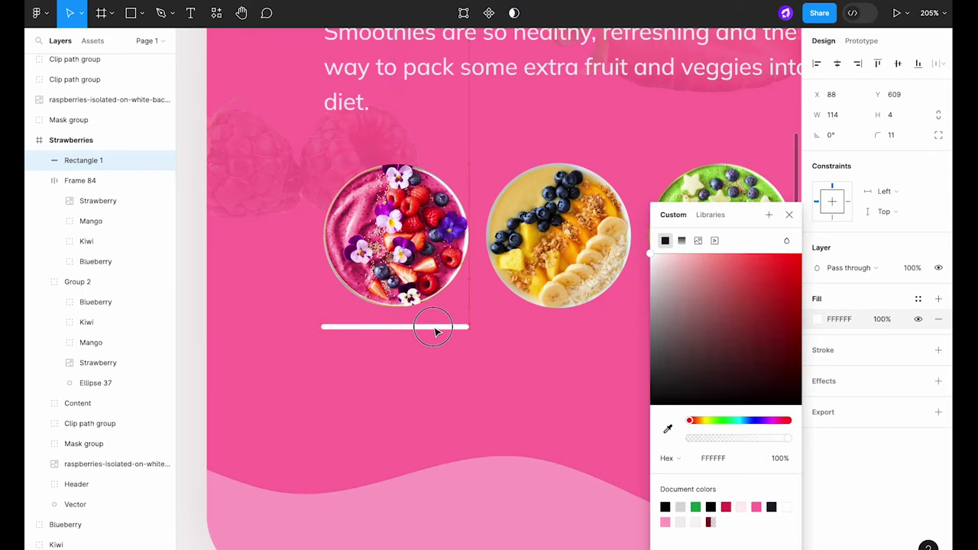
Nudge the white indicator bar slightly downward to widen its gap from the strawberry thumbnail.
drag(434, 331, 435, 331)
key(alt)
key(Down)
key(Down)
key(Down)
key(Down)
click(352, 376)
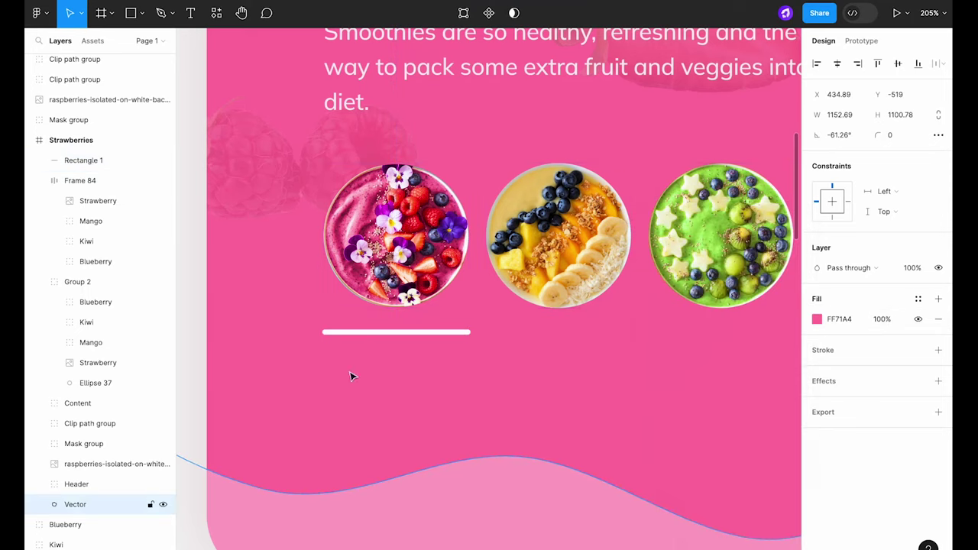
Add a drop shadow to the strawberry thumbnail with colour B6406A at 100%, Y offset 16 and blur 20.
scroll(352, 376, down, 5)
scroll(316, 332, up, 3)
double_click(320, 338)
click(938, 320)
click(817, 340)
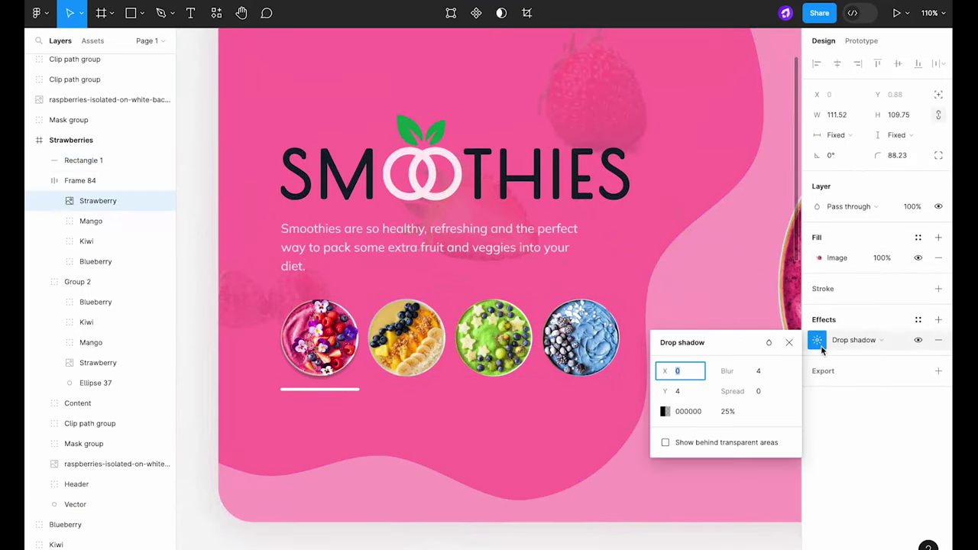
click(665, 411)
click(515, 428)
click(741, 89)
click(604, 314)
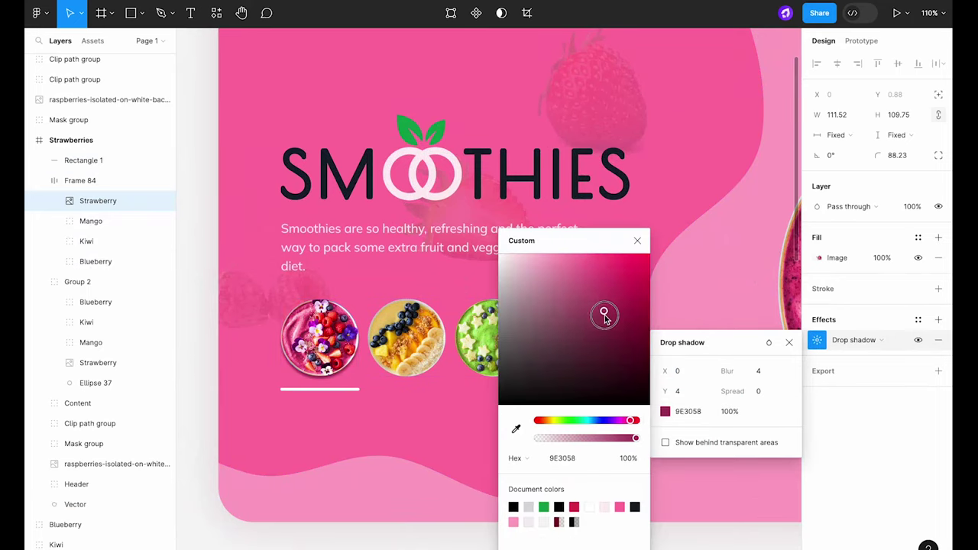
mouse_move(664, 391)
mouse_down()
mouse_move(692, 392)
mouse_move(677, 398)
mouse_up()
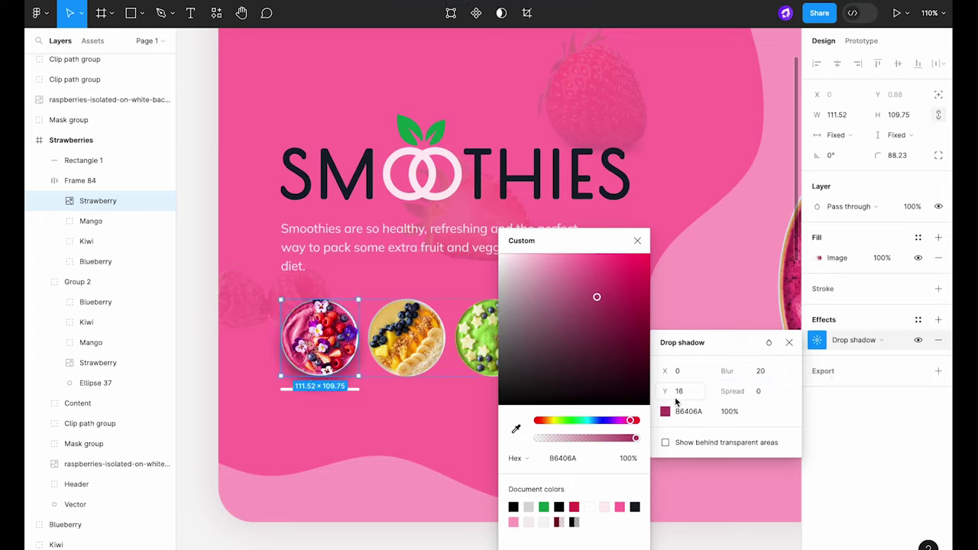
click(788, 343)
Add a drop shadow to the mango thumbnail with Y 16, blur 20 and colour B6406A at 100%.
click(417, 340)
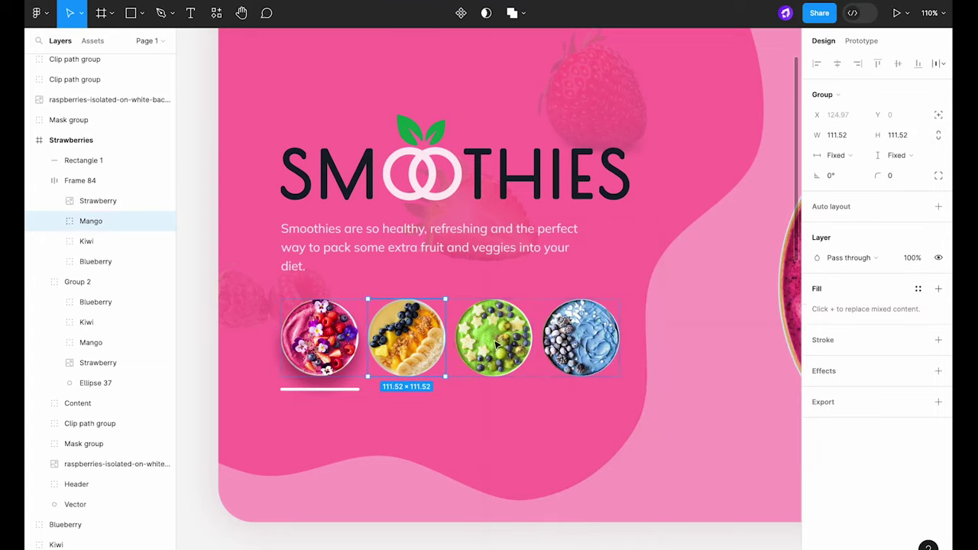
click(938, 371)
text(6)
click(726, 462)
text(100)
click(760, 422)
text(20)
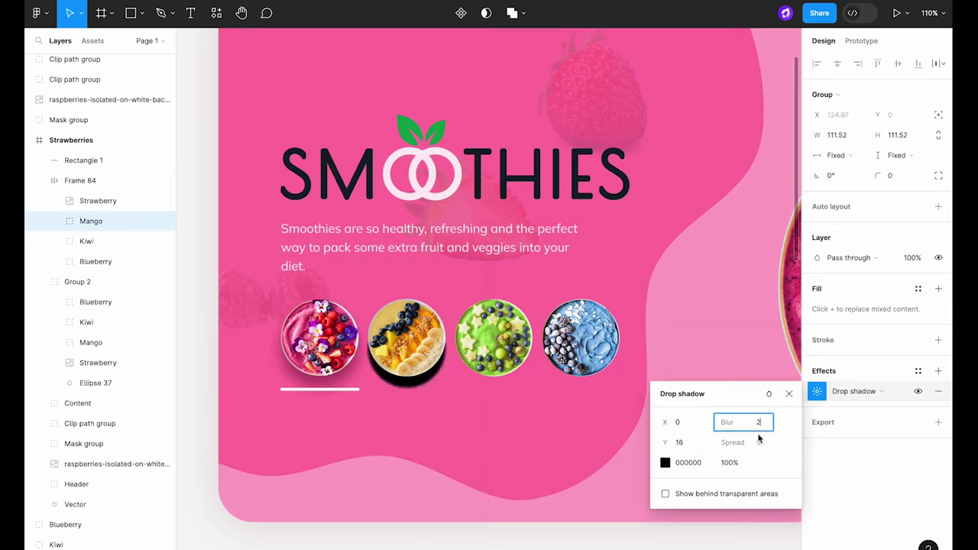
key(Tab)
key(ctrl+v)
Give the kiwi thumbnail a B6406A drop shadow at 100% with Y 16 and blur 20.
click(518, 343)
click(938, 372)
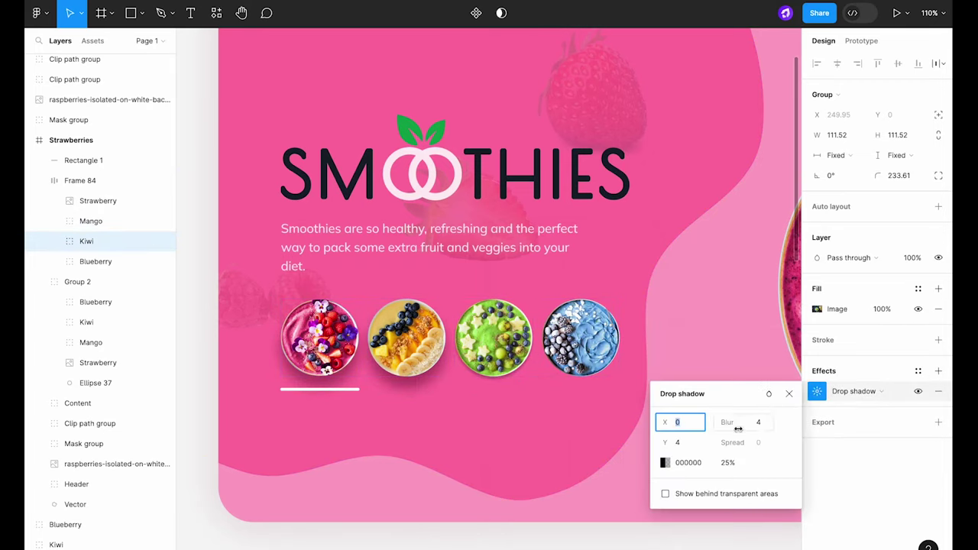
click(728, 462)
click(765, 424)
text(25)
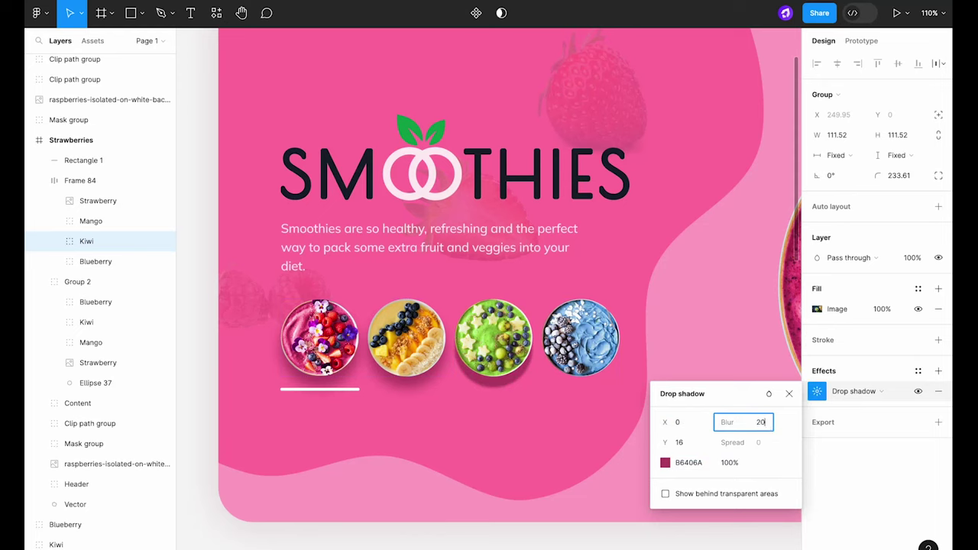
Apply the same drop shadow to the blueberry thumbnail, with Y 16 and colour B6406A at 100%.
click(601, 357)
click(938, 370)
click(814, 391)
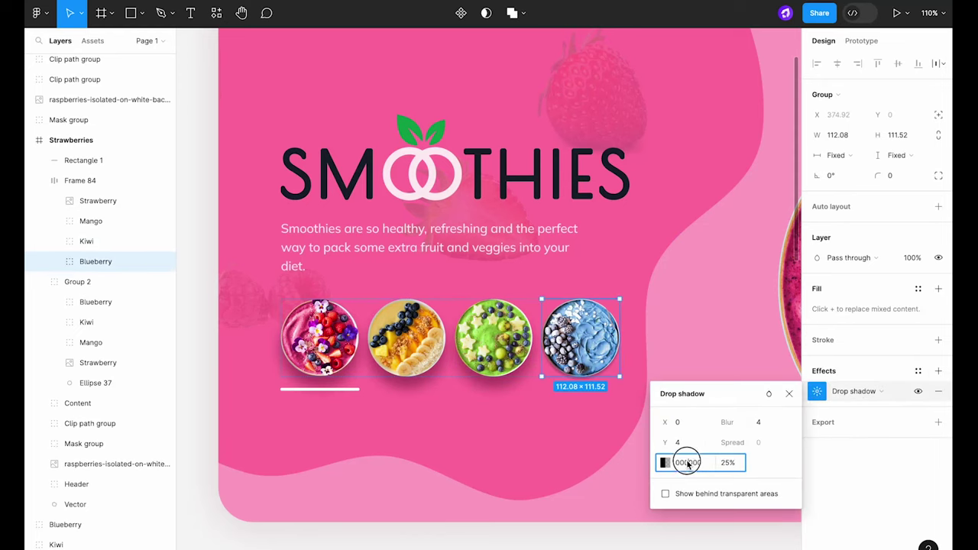
text(25)
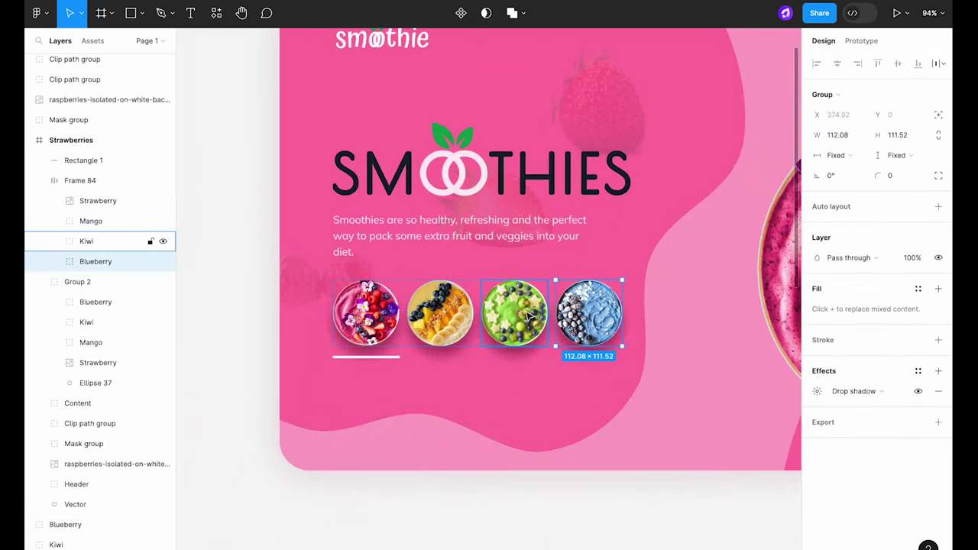
Set the drop shadow blur of the mango, kiwi and blueberry thumbnails to 26, and adjust the strawberry thumbnail's shadow to match.
shift+click(526, 312)
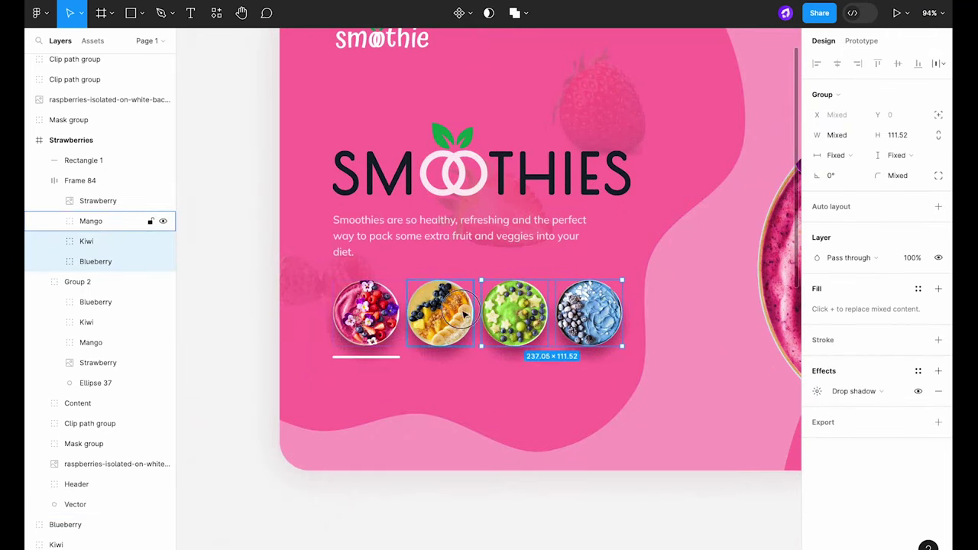
shift+click(451, 314)
shift+click(369, 313)
shift+click(369, 313)
click(819, 392)
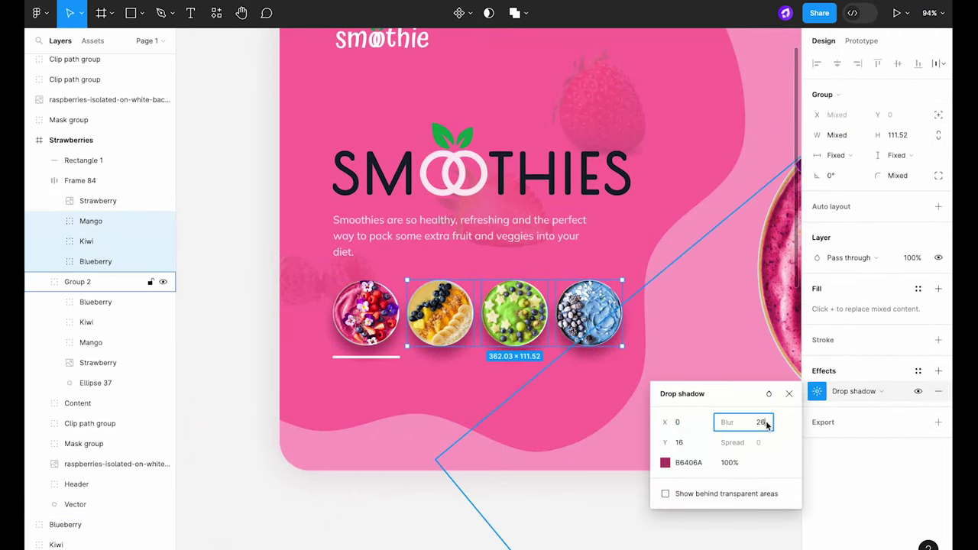
click(366, 313)
click(814, 341)
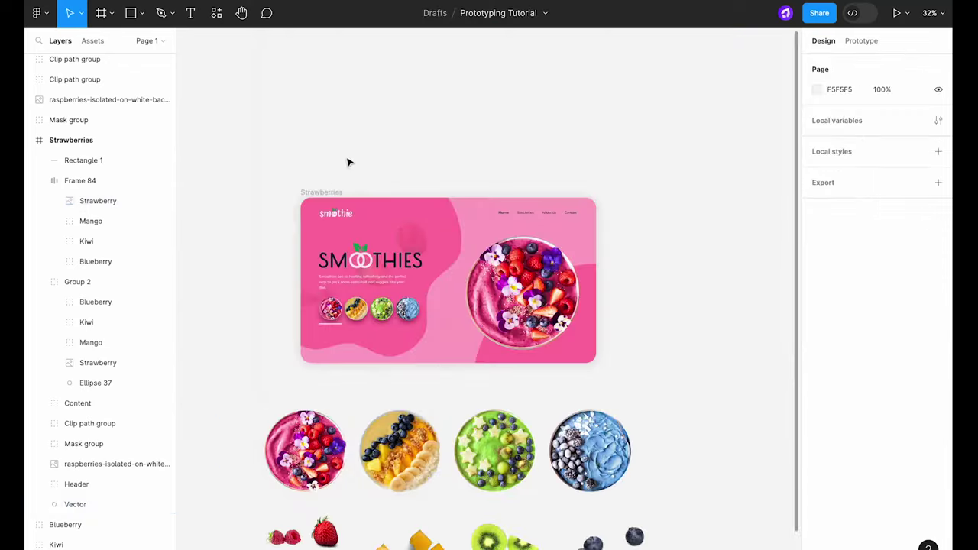
Duplicate the Strawberries frame and rename the copy Mango.
click(375, 192)
key(ctrl+d)
scroll(517, 244, down, 2)
scroll(554, 211, up, 2)
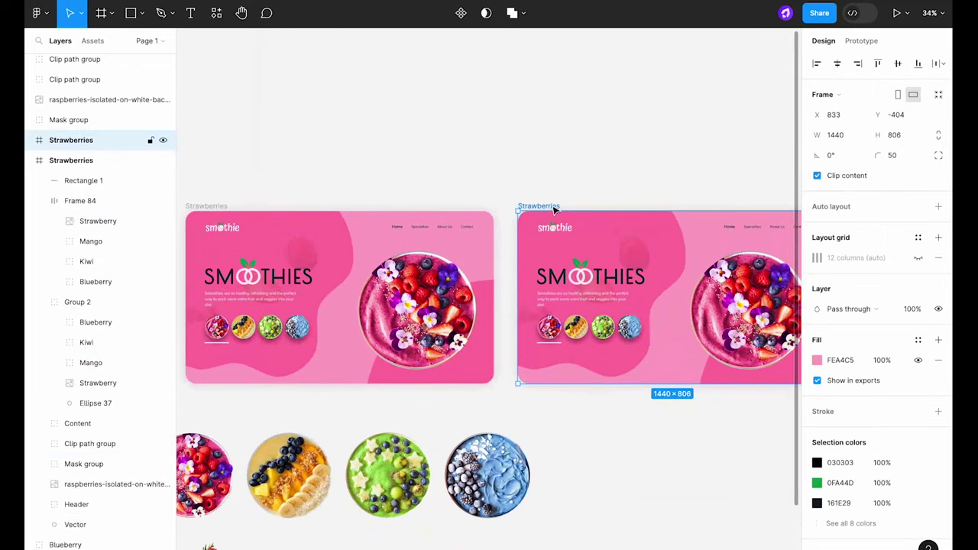
text(go)
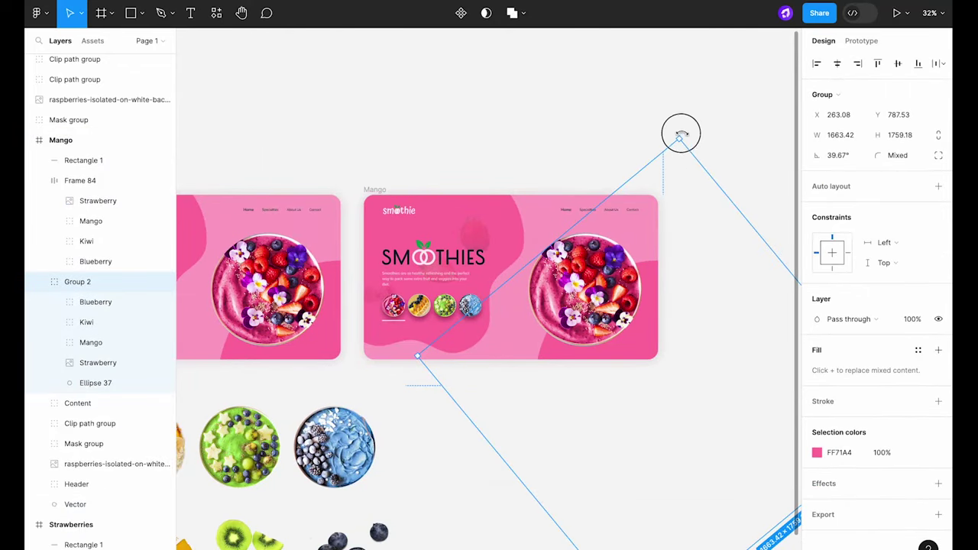
Rotate the Mango frame's bowl wheel to 127.02° and align it so the mango bowl takes the main spot, turning that bowl to about -135°.
drag(680, 134, 478, 365)
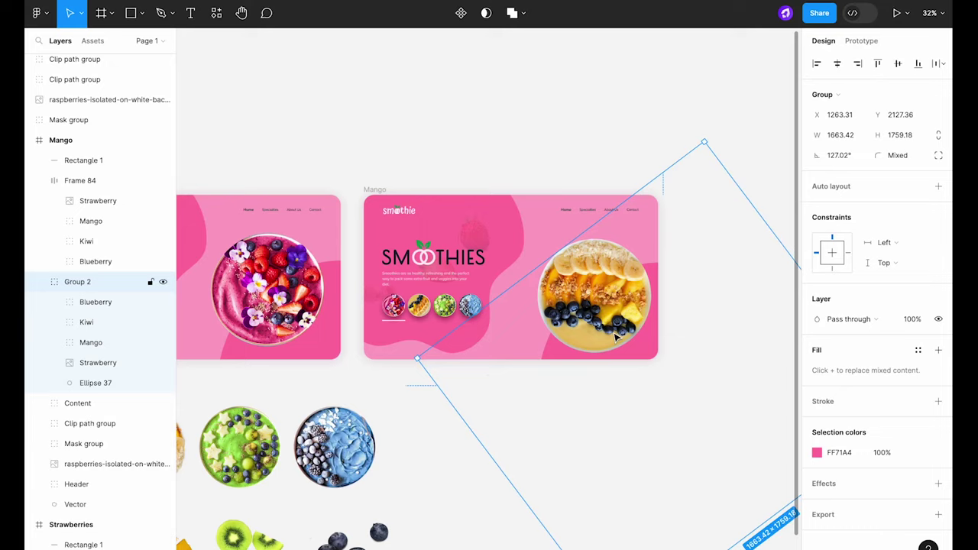
drag(611, 330, 613, 334)
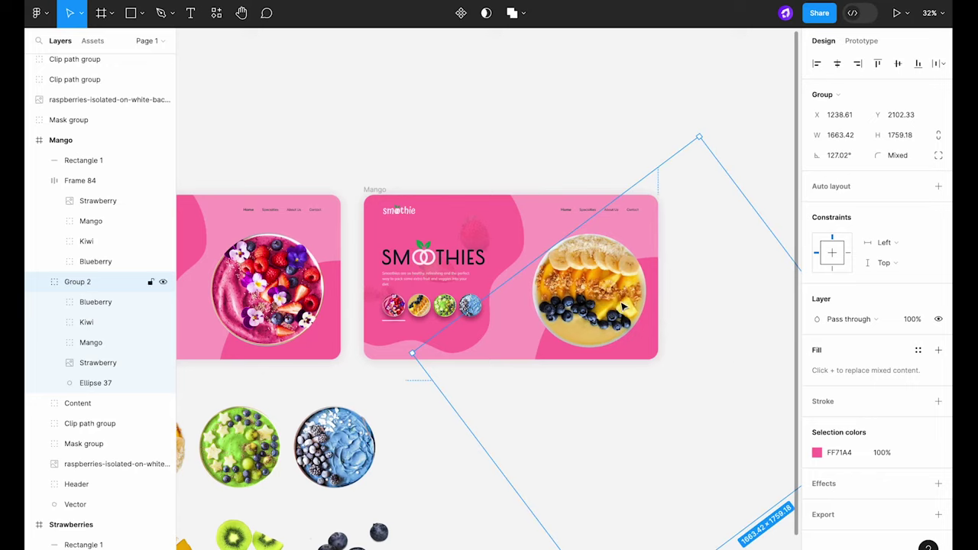
double_click(623, 305)
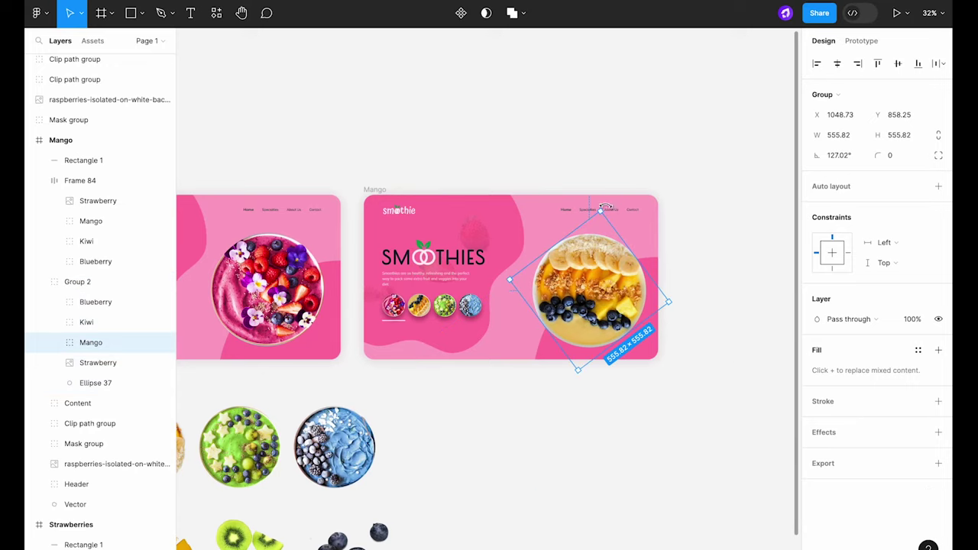
drag(605, 207, 549, 288)
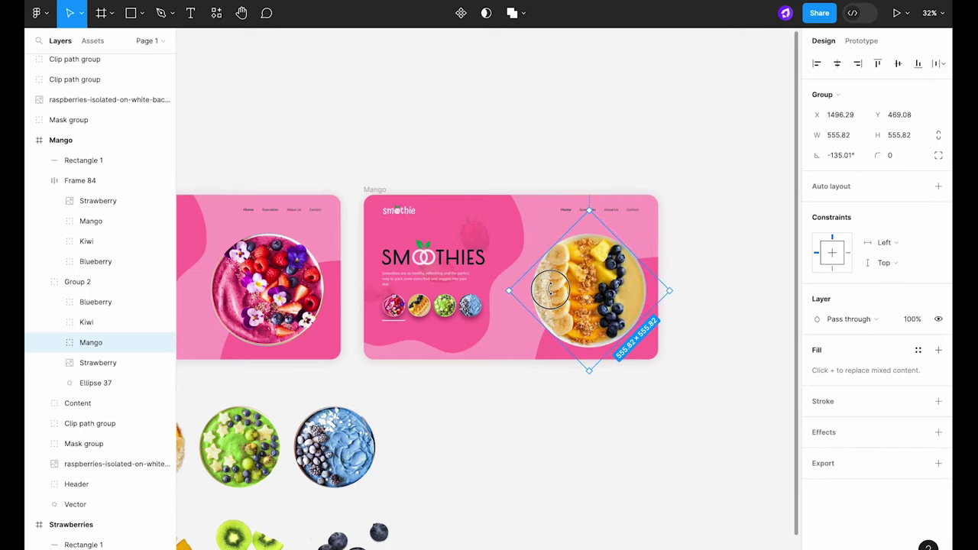
click(731, 280)
Fill the Mango frame's large ellipse with FCB300 based on the mango bowl's orange, and give the wavy background vector the same fill.
double_click(640, 356)
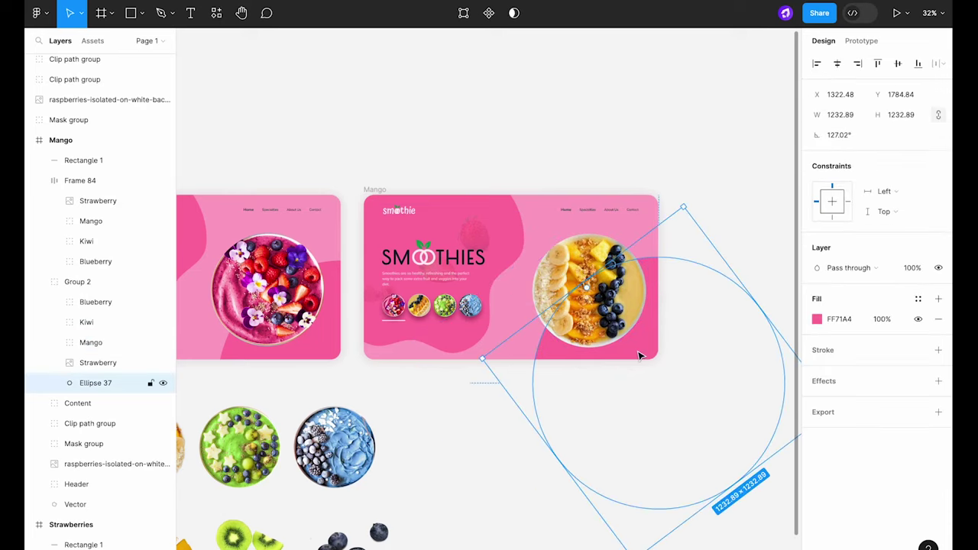
click(817, 319)
click(666, 430)
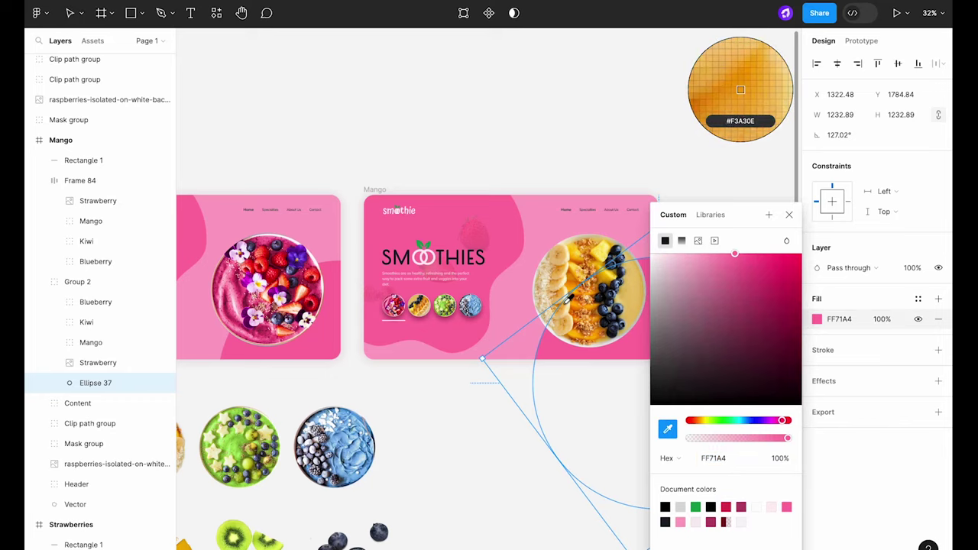
click(573, 305)
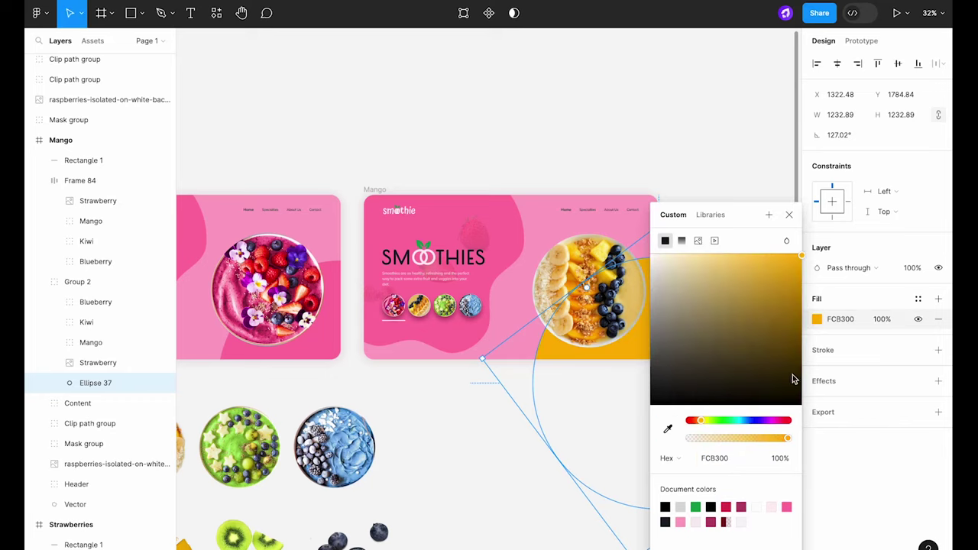
drag(759, 216, 819, 213)
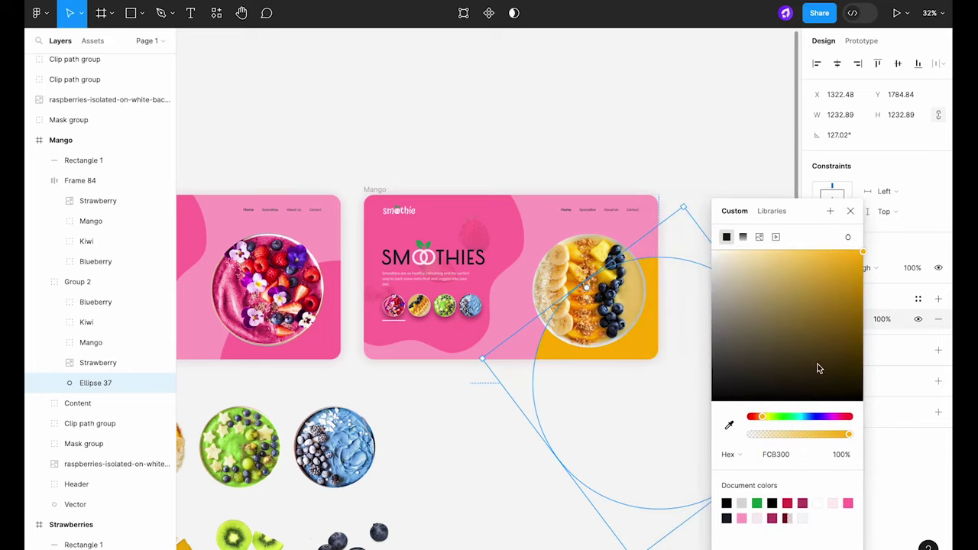
click(461, 203)
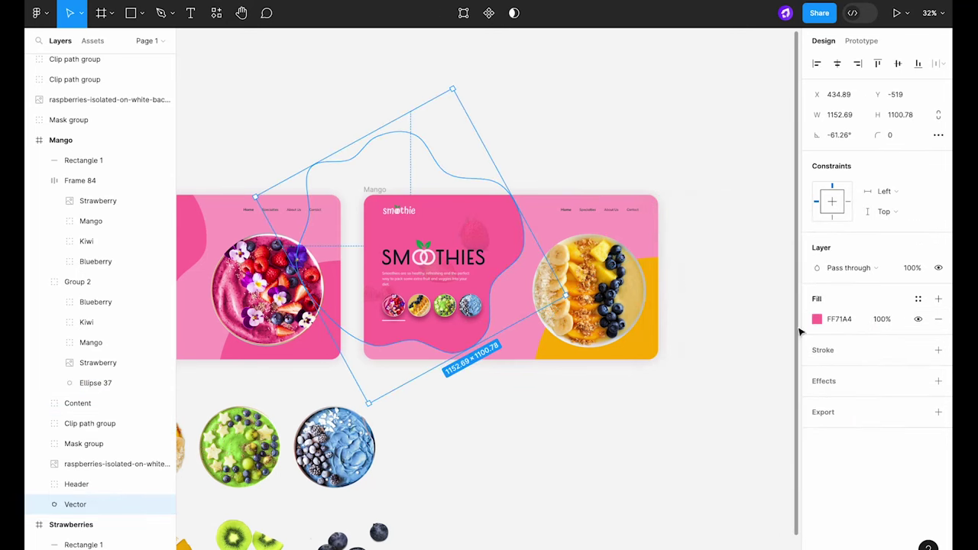
key(Return)
Change the Mango frame's background fill to a lighter tint of the sampled orange, about FFD671.
click(374, 190)
click(817, 360)
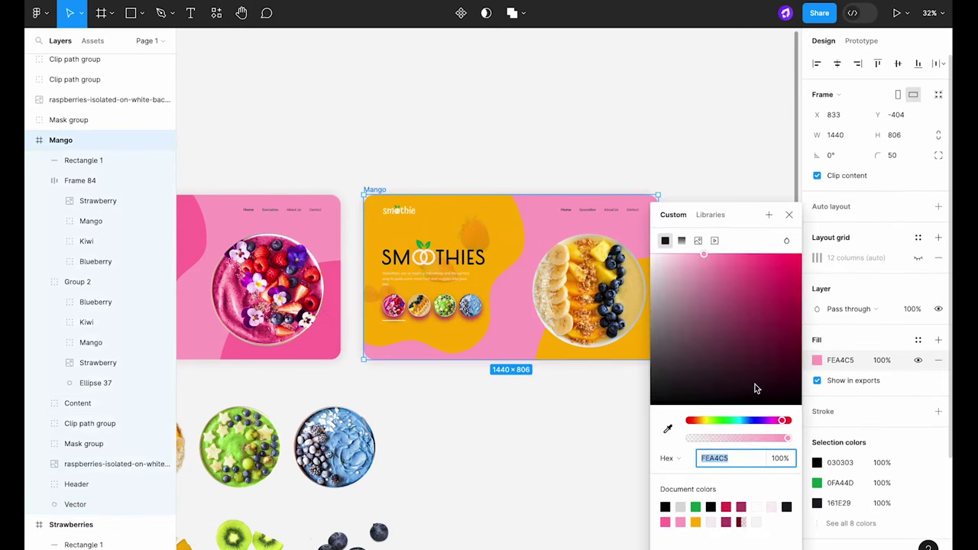
click(666, 429)
click(639, 353)
drag(776, 259, 727, 254)
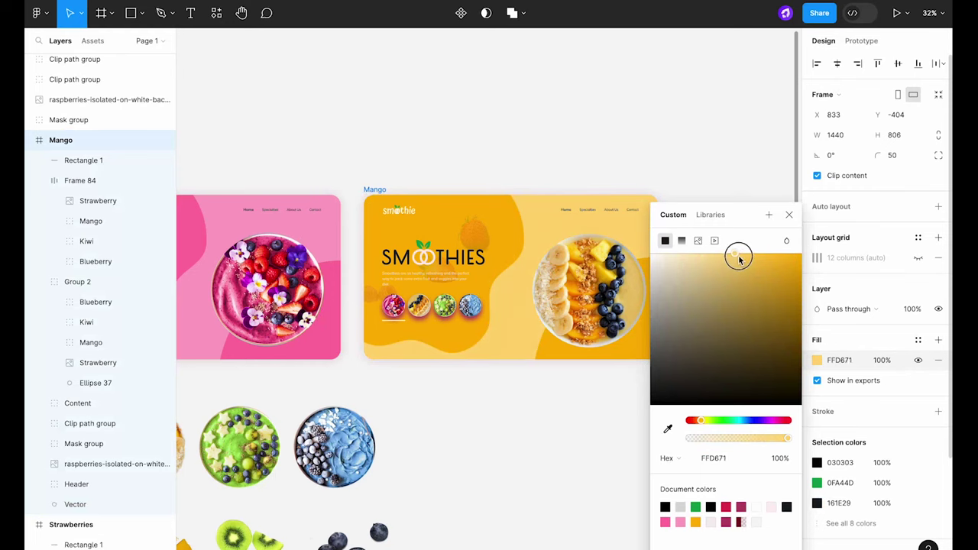
click(658, 156)
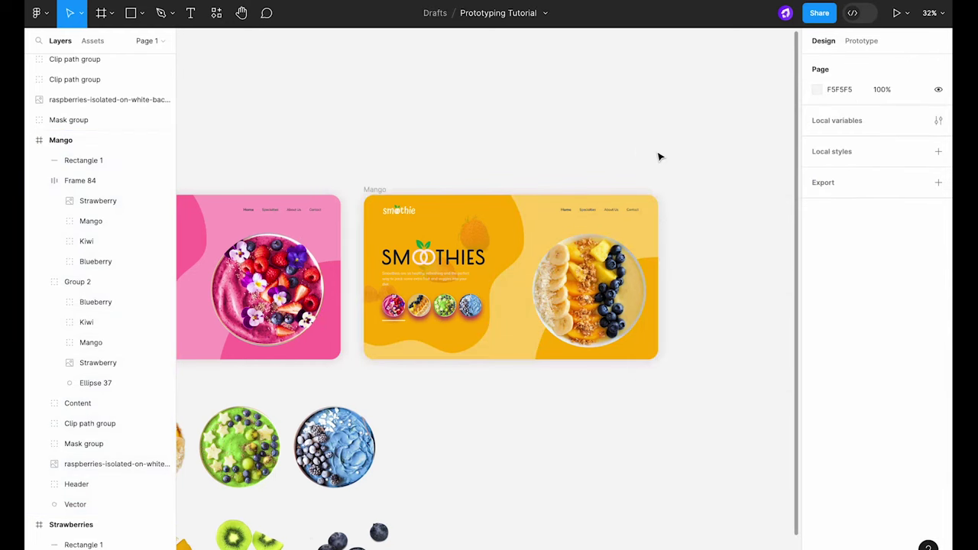
Move the white indicator bar in the Mango frame beneath the mango thumbnail.
click(397, 319)
scroll(406, 319, up, 10)
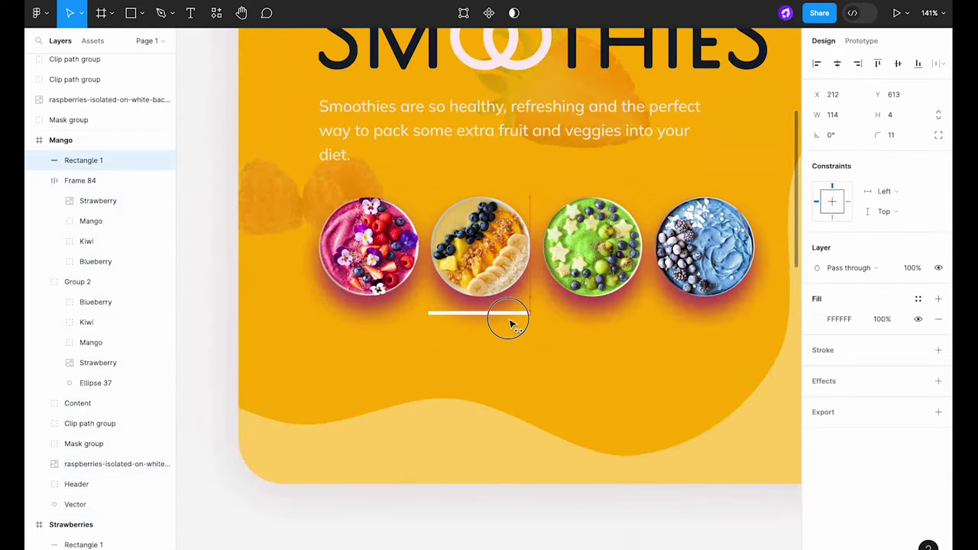
Recolour the mango thumbnail's drop shadow in the Mango frame to a dark amber, about A67700.
click(479, 252)
click(817, 391)
click(664, 463)
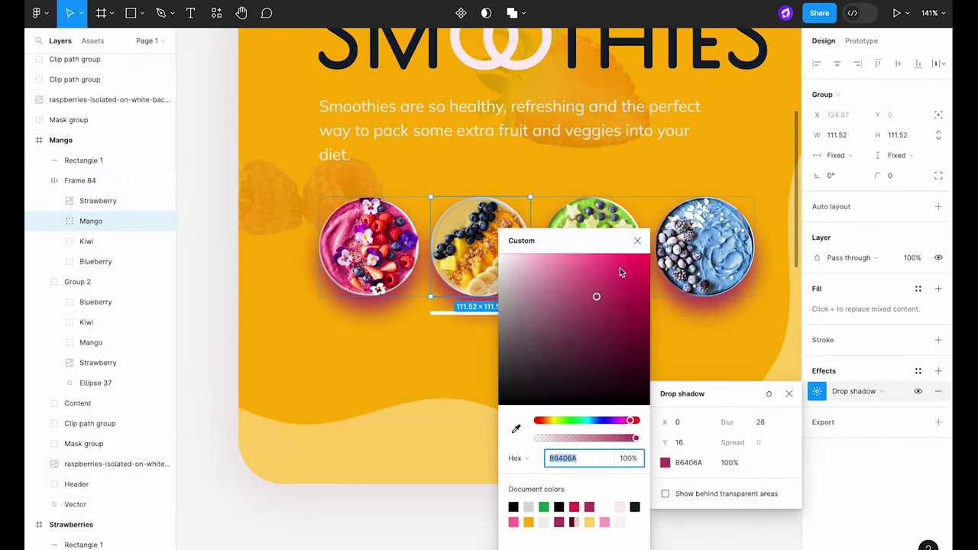
drag(828, 397, 758, 405)
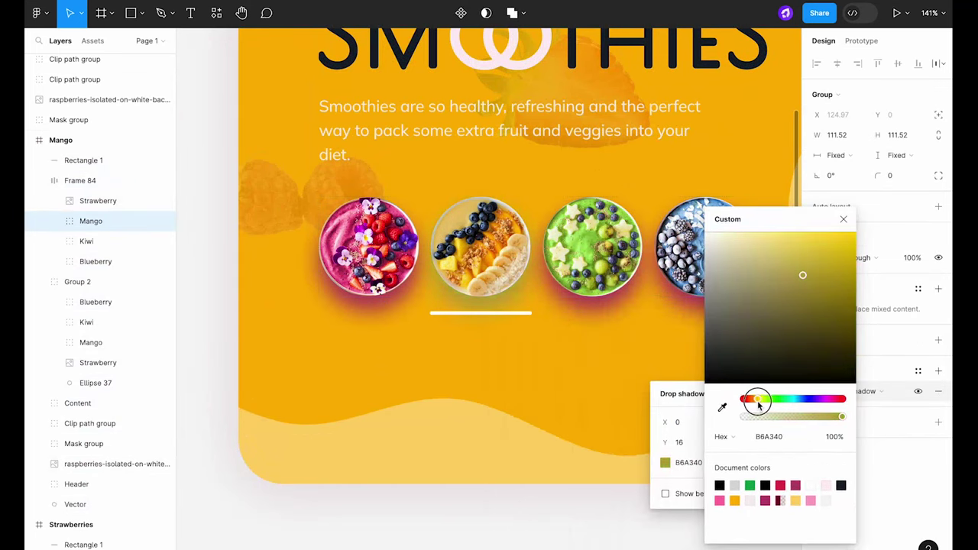
drag(835, 272, 825, 291)
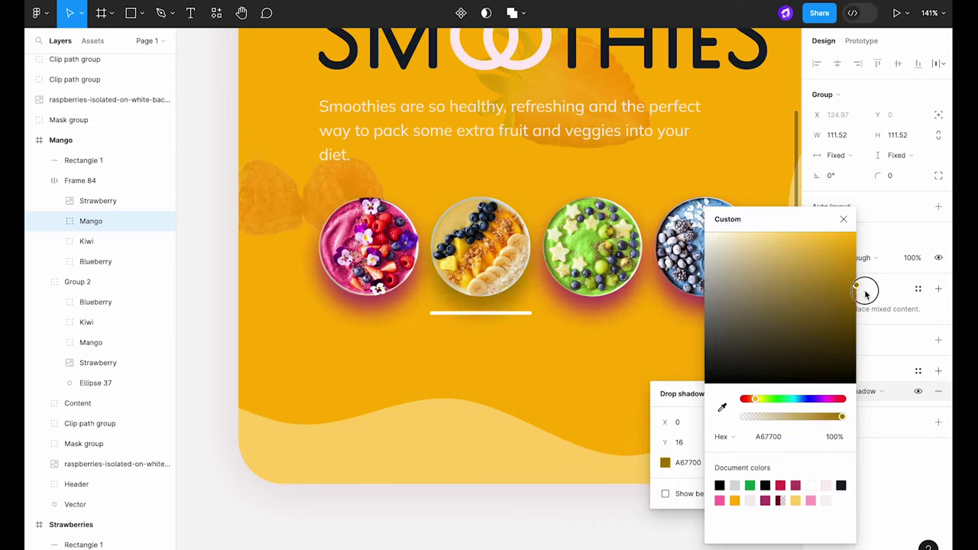
Apply the mango thumbnail's dark amber shadow colour to the drop shadows of the strawberry and kiwi thumbnails.
click(382, 248)
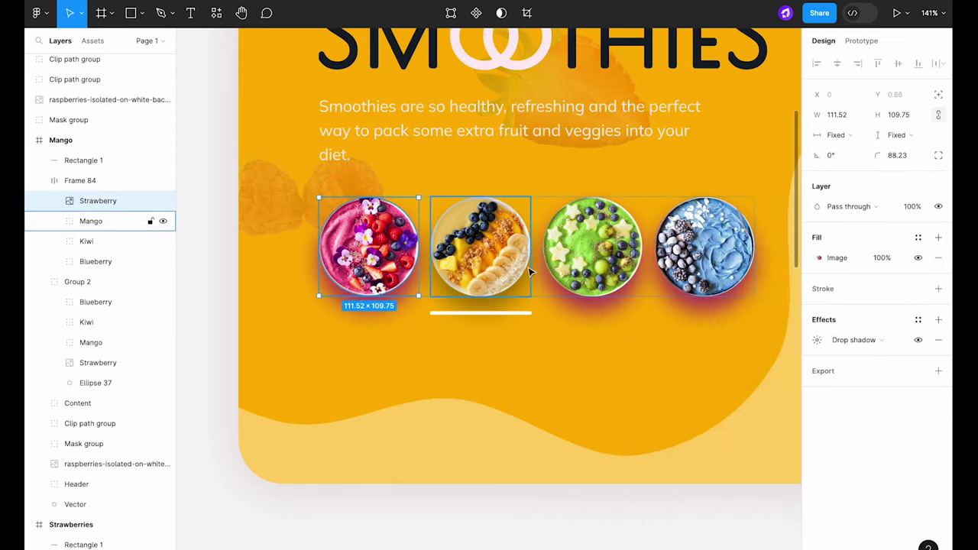
click(817, 340)
click(683, 413)
key(ctrl+v)
click(611, 256)
click(817, 391)
click(692, 462)
key(ctrl+v)
Apply the same dark amber colour to the blueberry thumbnail's drop shadow and clear the selection.
click(704, 256)
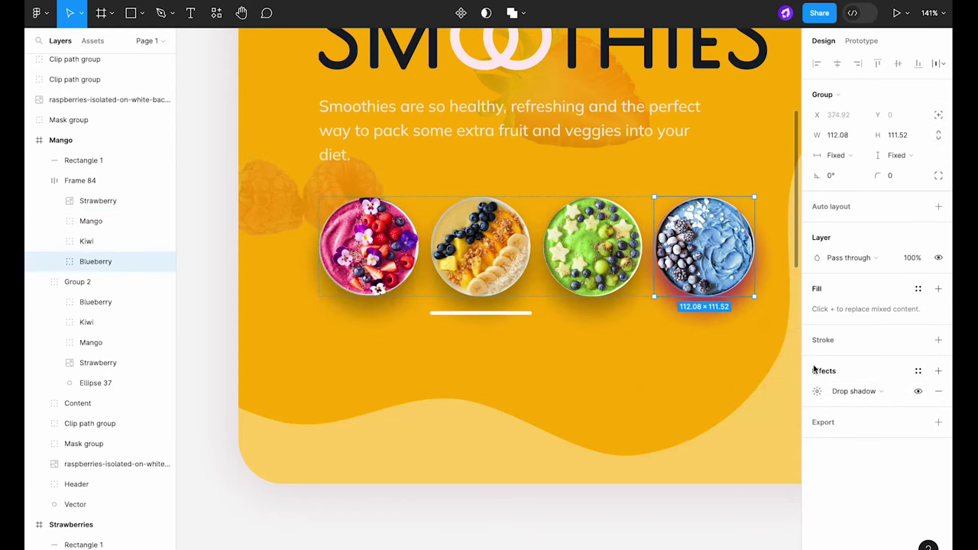
click(817, 391)
click(709, 461)
key(ctrl+v)
click(787, 393)
click(687, 414)
scroll(468, 448, down, 5)
click(469, 452)
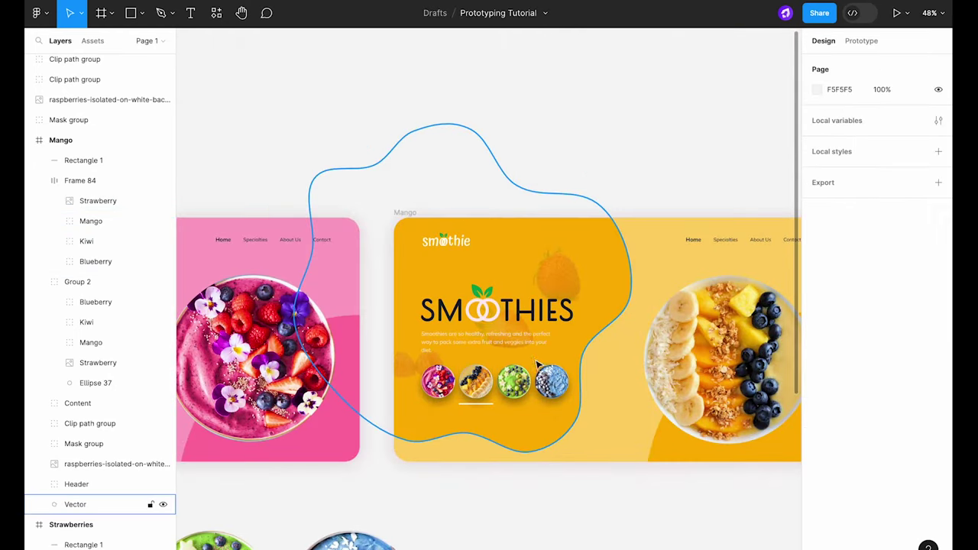
Recolour the description paragraph in the Mango frame from its light fill to dark brown 382800.
double_click(530, 346)
scroll(530, 347, up, 3)
click(817, 451)
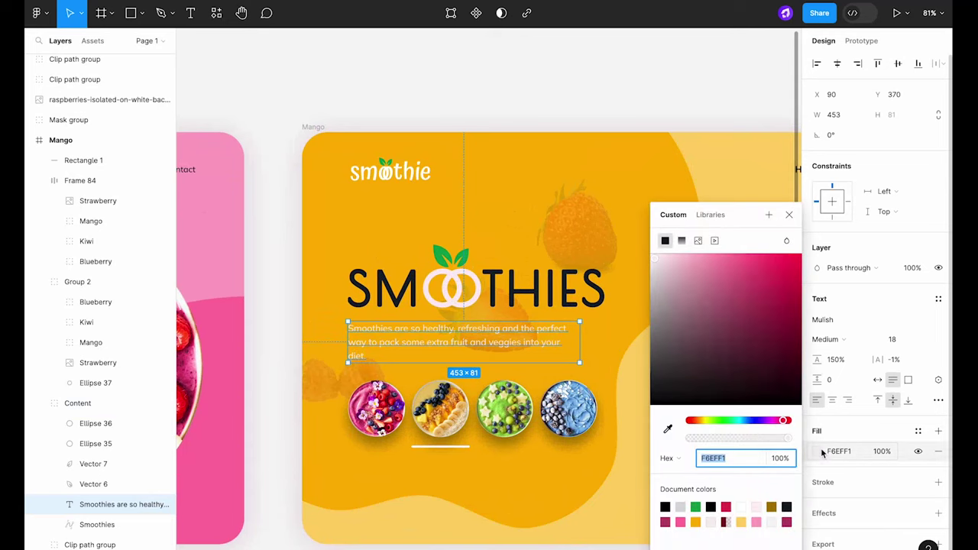
click(667, 428)
click(632, 338)
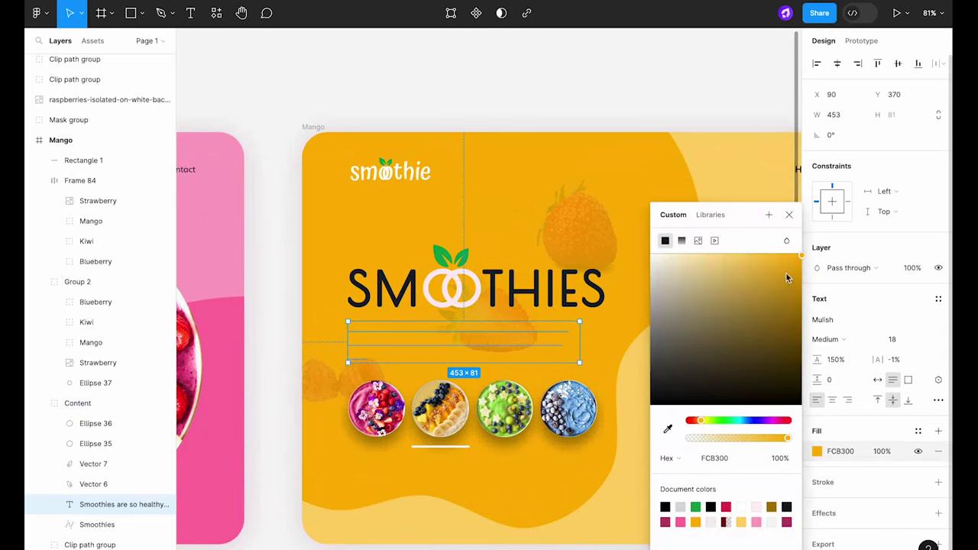
drag(787, 278, 814, 339)
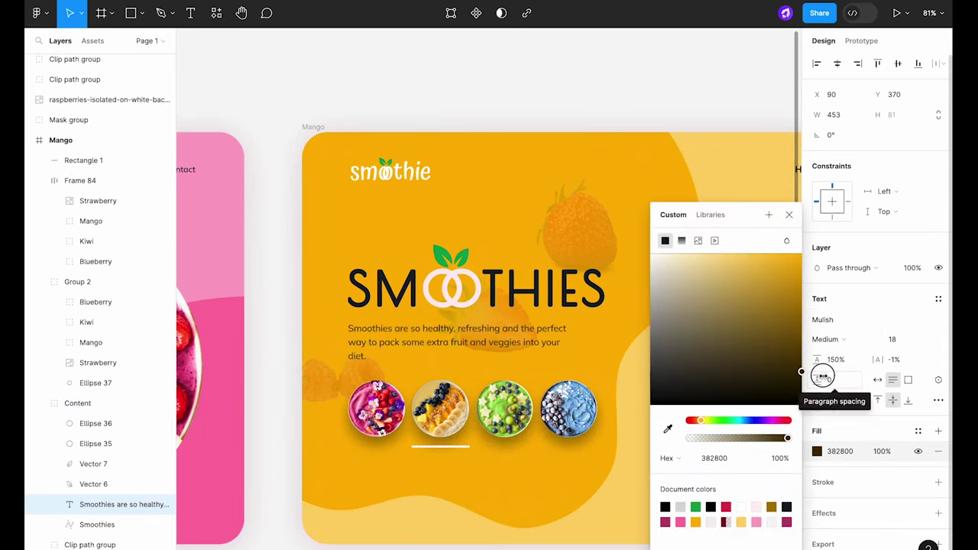
click(517, 92)
Move the mango chunk images from the fruit assets to the empty canvas just below the Mango frame.
scroll(330, 227, down, 5)
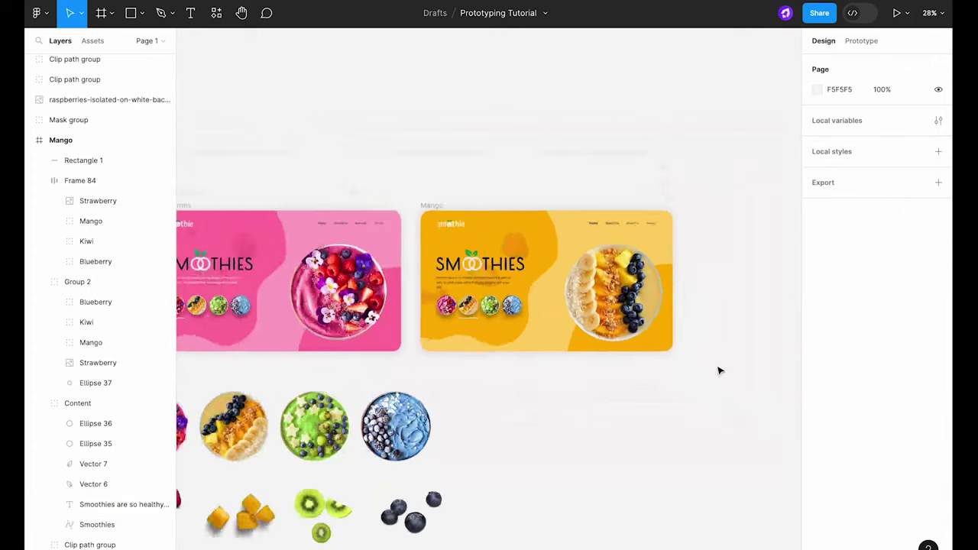
scroll(718, 370, down, 2)
drag(374, 451, 569, 328)
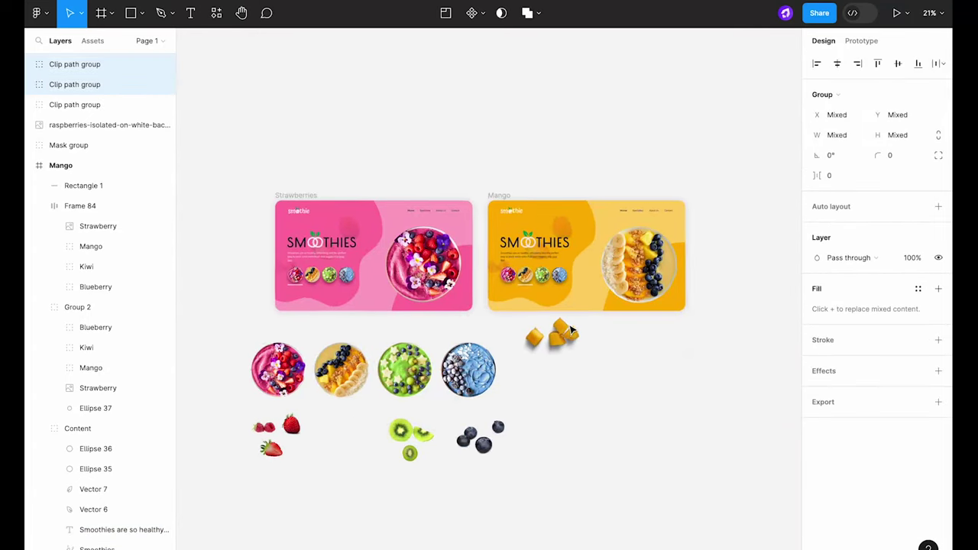
scroll(573, 259, up, 5)
click(608, 470)
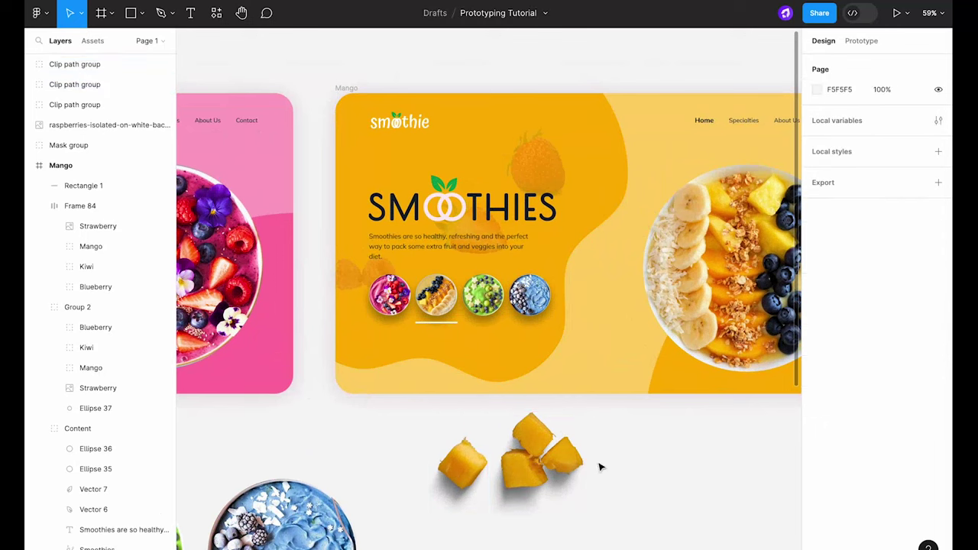
Delete the three faded berry images from the background of the Mango frame.
click(556, 158)
shift+click(494, 226)
shift+click(368, 271)
key(Delete)
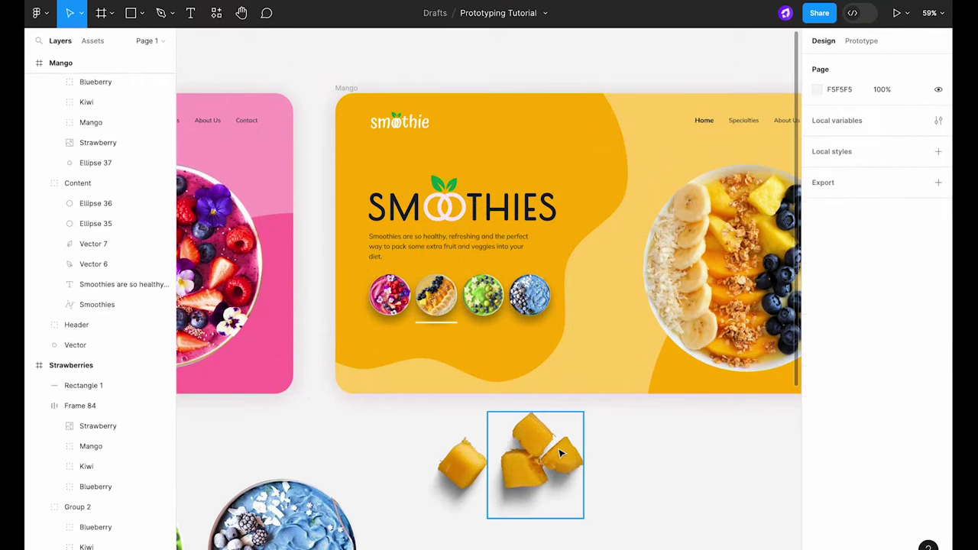
Place the three-chunk mango image in the Mango frame, scale it to 350 px wide, and layer it behind the headline, above the background blob.
drag(541, 458, 598, 181)
key(k)
drag(563, 187, 548, 176)
right_click(527, 157)
click(557, 266)
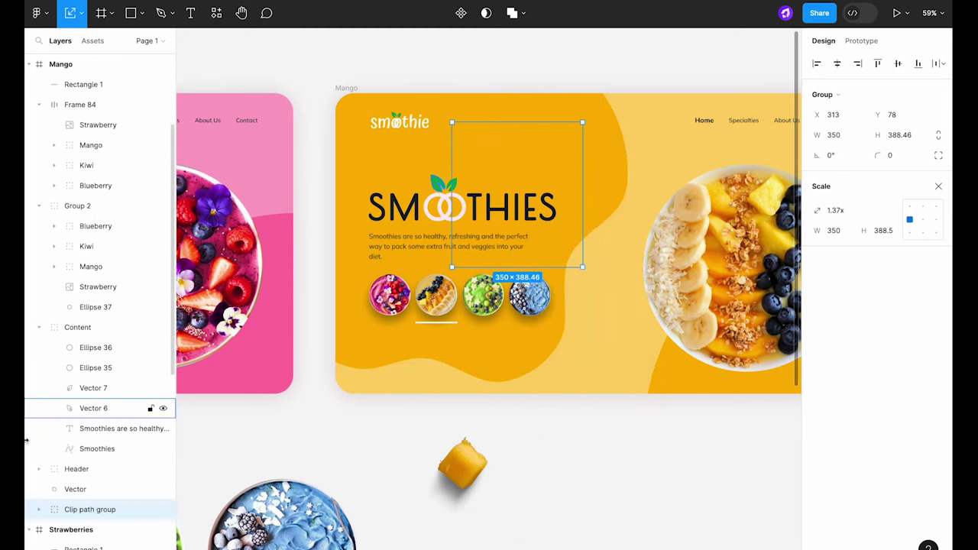
drag(86, 462, 87, 462)
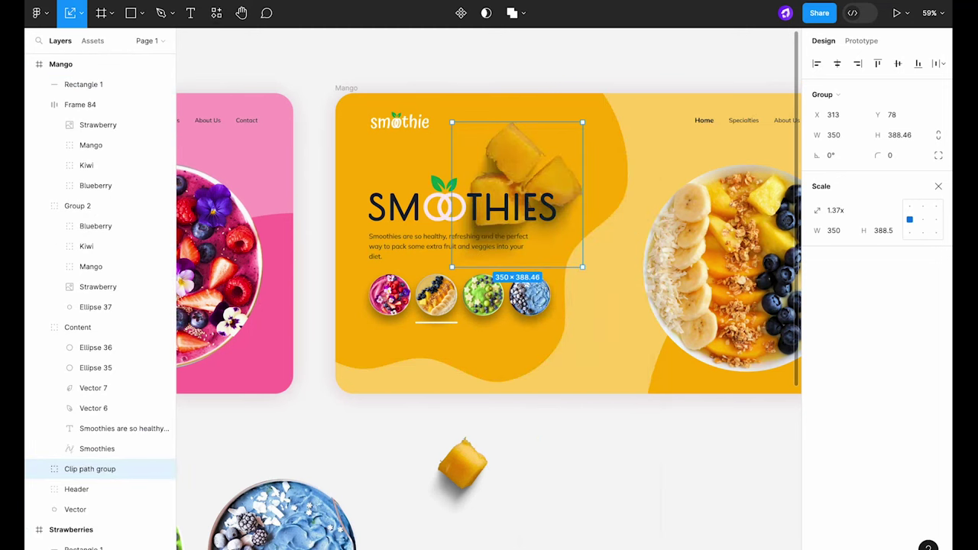
Set the three-chunk mango image's layer opacity to 20%.
click(938, 188)
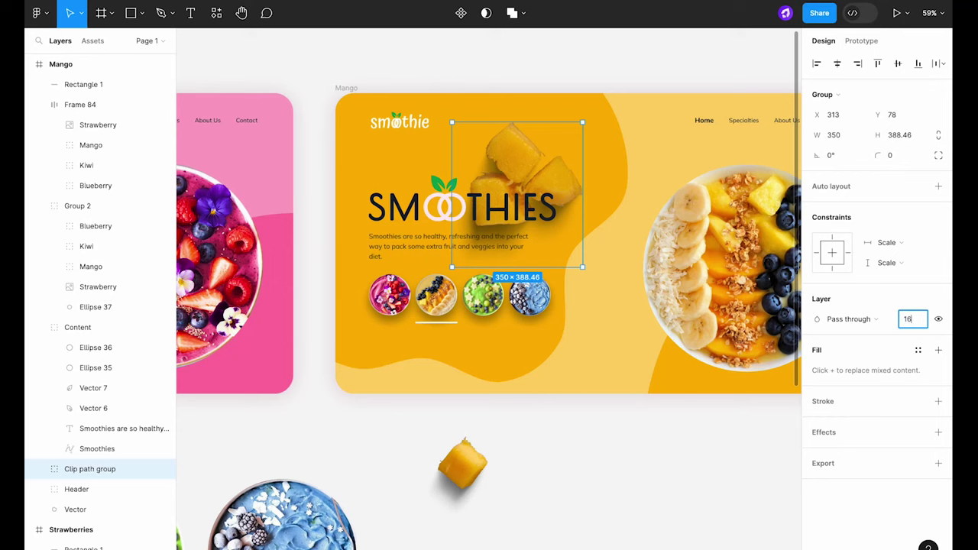
key(Return)
key(Return)
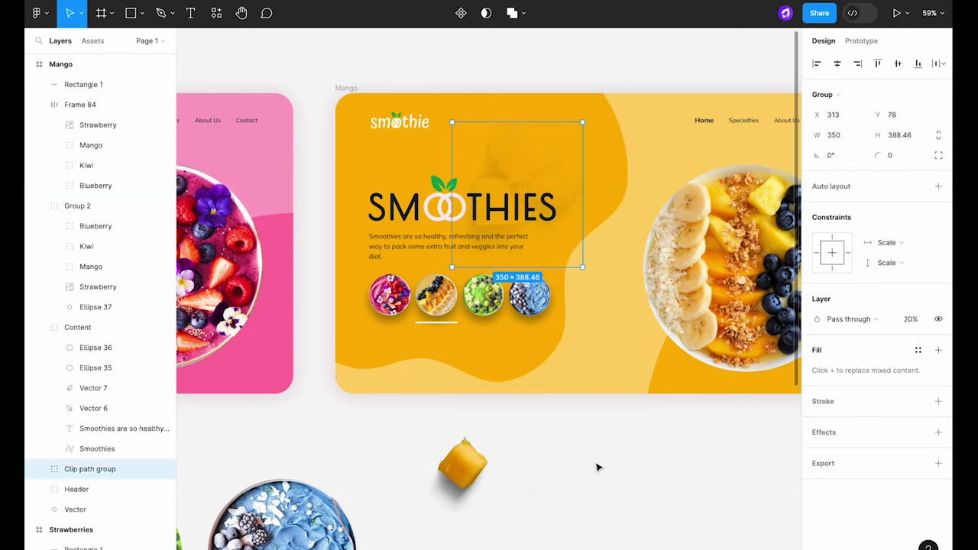
Place the single mango chunk beside the description text, scale it to 199 px wide, and layer it behind the text inside the Content group.
drag(469, 463, 410, 266)
key(k)
drag(399, 256, 393, 244)
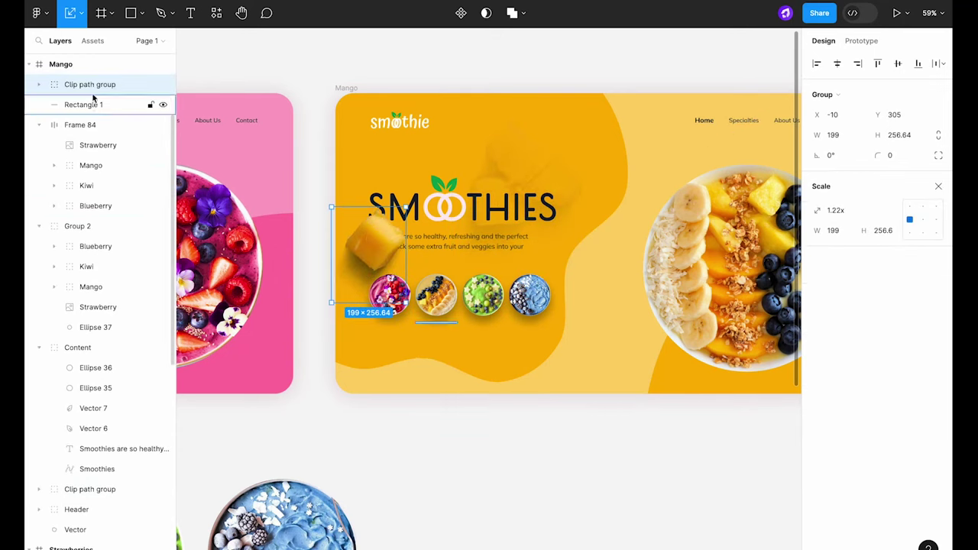
right_click(99, 84)
click(153, 165)
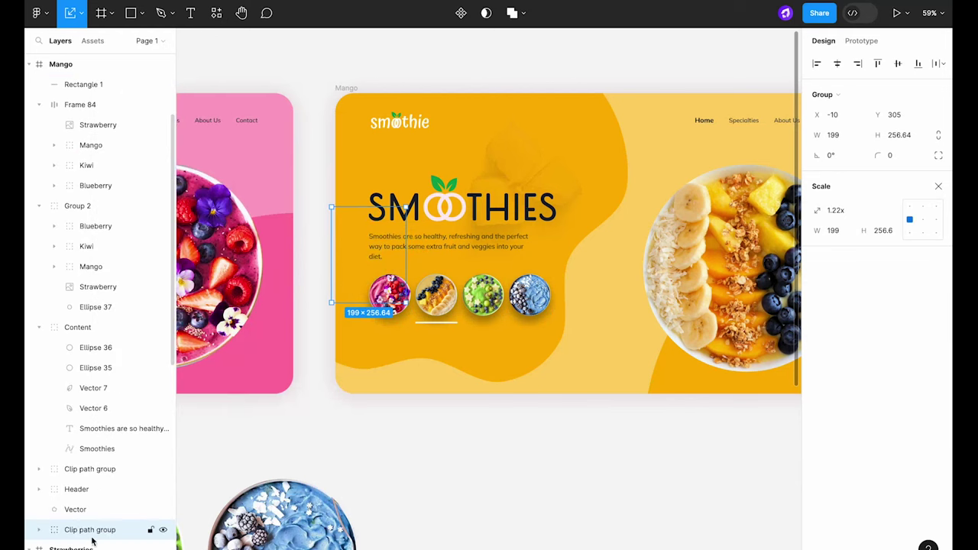
drag(91, 538, 128, 460)
Set the single mango chunk's opacity to 20% and shift the three-chunk image slightly up and left.
key(v)
click(912, 320)
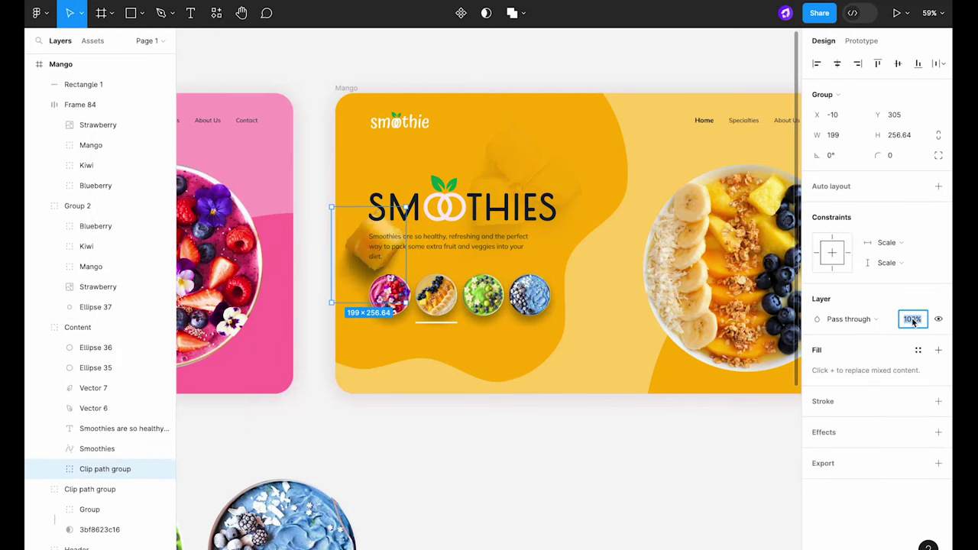
text(20)
key(Return)
drag(537, 176, 524, 164)
scroll(504, 138, down, 3)
click(736, 283)
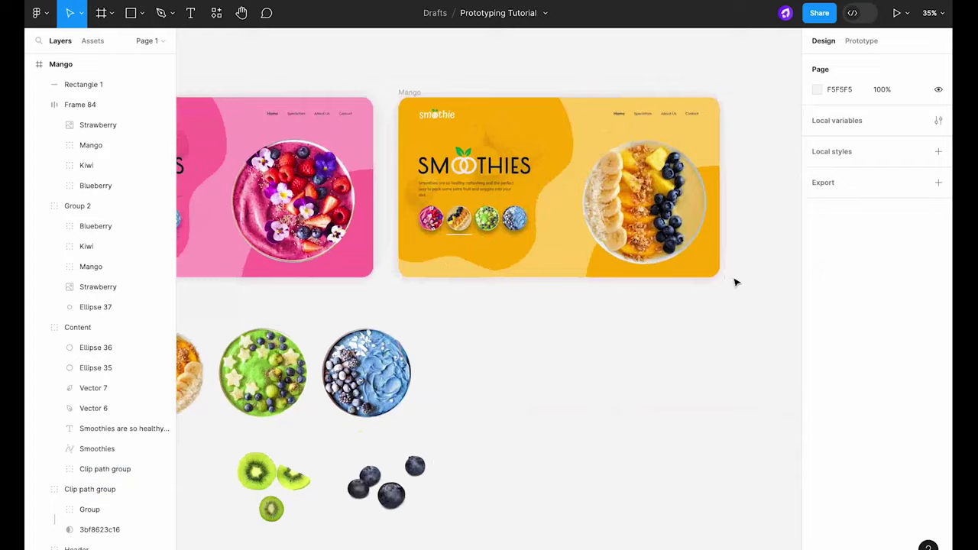
Duplicate the Mango frame beside the original and rename the copy Kiwi.
scroll(406, 301, down, 3)
alt+drag(359, 159, 607, 162)
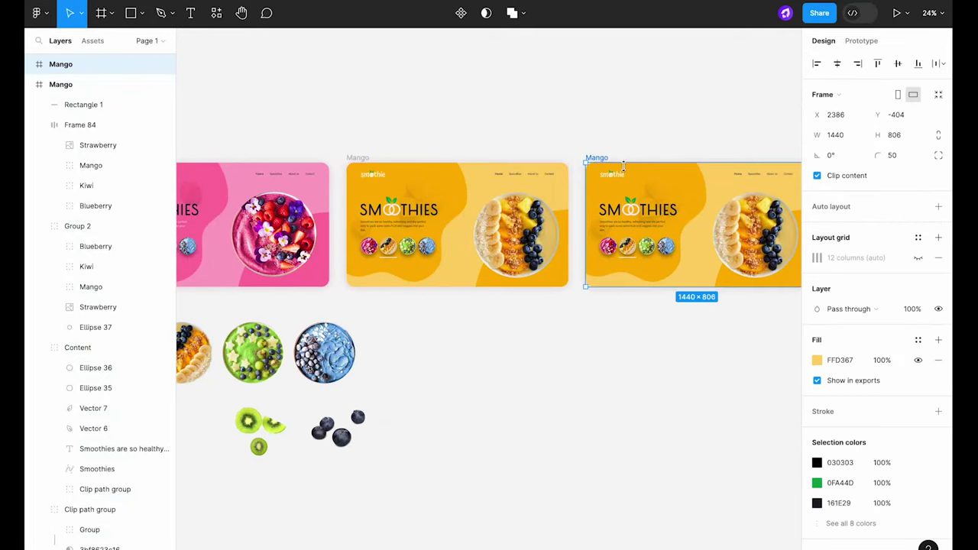
scroll(623, 165, up, 5)
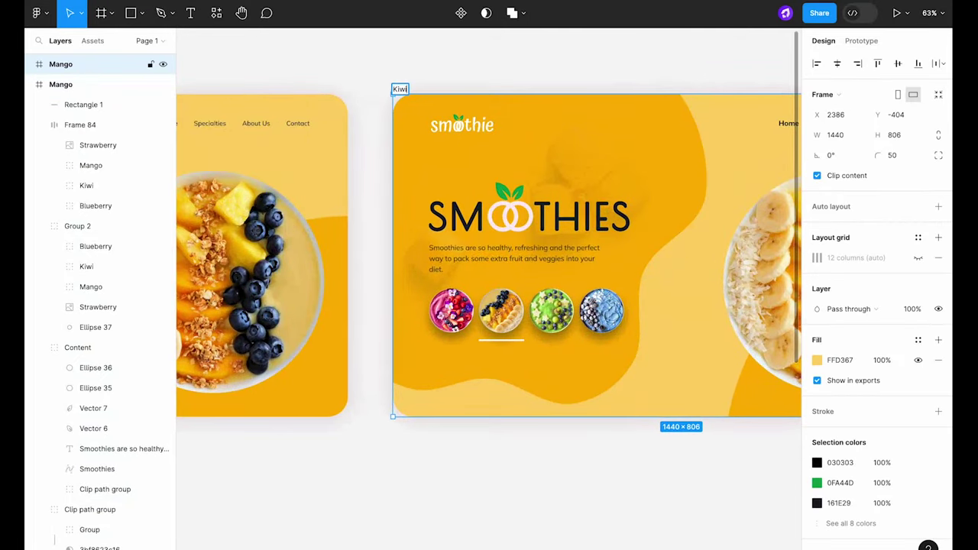
key(Return)
Rotate the Kiwi frame's bowl wheel to about -140.6° so the kiwi bowl faces the page, and rotate the kiwi bowl itself.
scroll(394, 235, down, 4)
click(629, 256)
drag(685, 111, 453, 307)
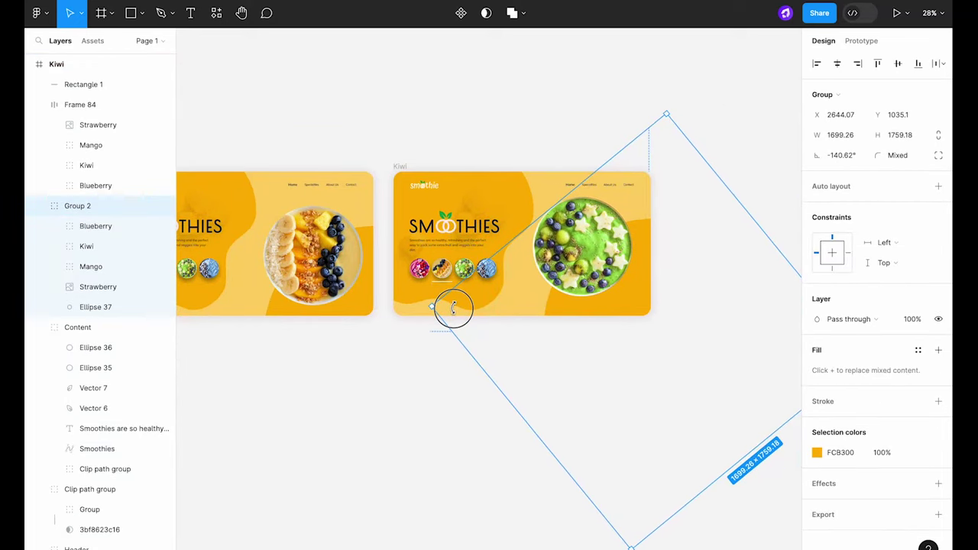
double_click(592, 254)
drag(593, 173, 541, 213)
click(663, 287)
Recolour the large wheel circle in the Kiwi frame to a vivid green sampled from the kiwi bowl.
double_click(636, 293)
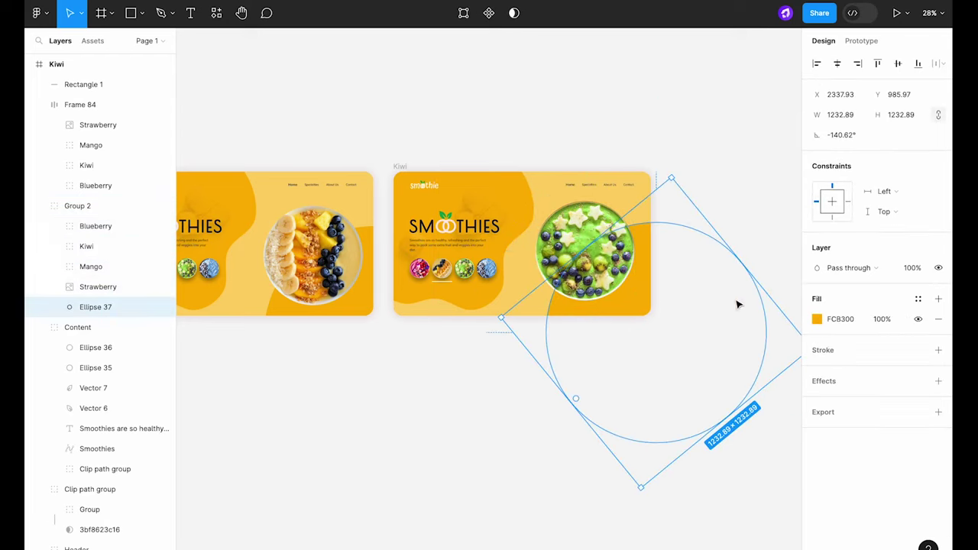
click(817, 318)
click(666, 429)
click(588, 238)
drag(749, 280, 755, 282)
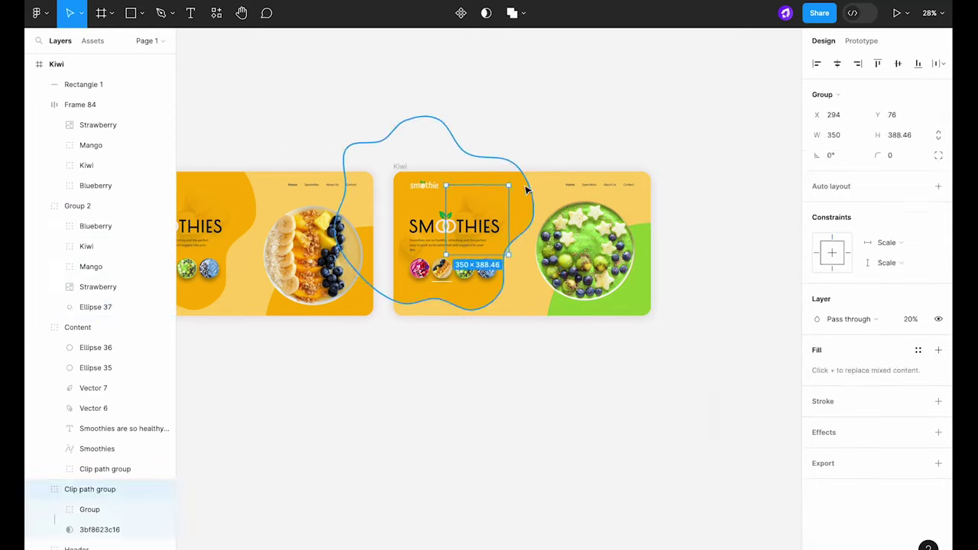
Apply the wheel circle's green to the Kiwi frame's background blob.
click(840, 318)
text(97D039)
Change the Kiwi frame's background fill to a light green, about C4EA84.
click(401, 167)
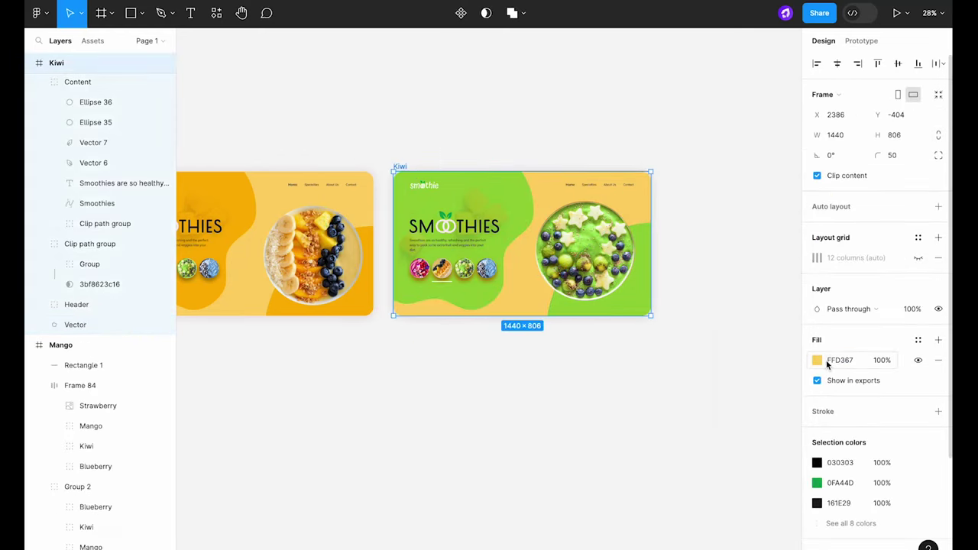
click(817, 360)
click(667, 428)
click(635, 311)
drag(756, 280, 716, 272)
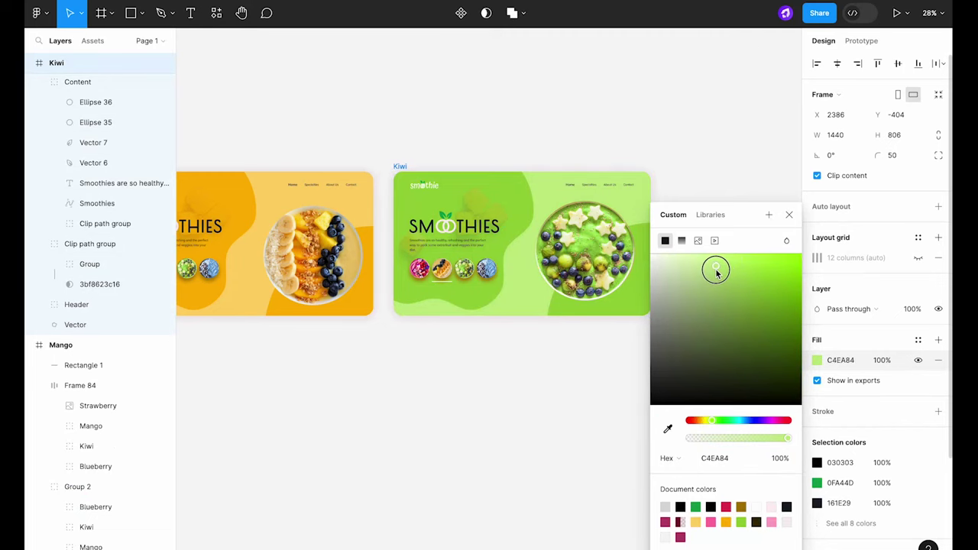
key(Escape)
key(Escape)
Move the white indicator bar beneath the kiwi thumbnail and recolour that thumbnail's drop shadow to dark green 559504.
drag(446, 284, 569, 290)
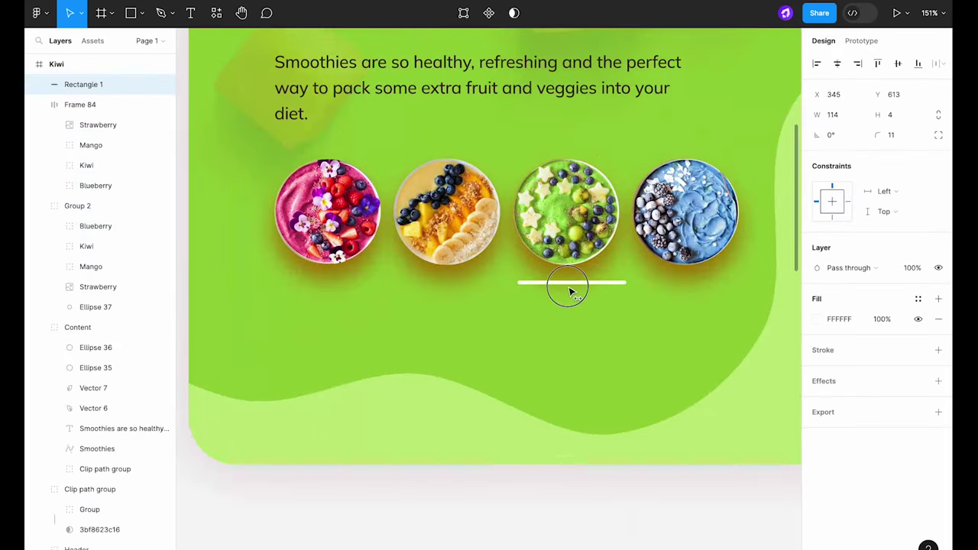
click(565, 221)
click(817, 390)
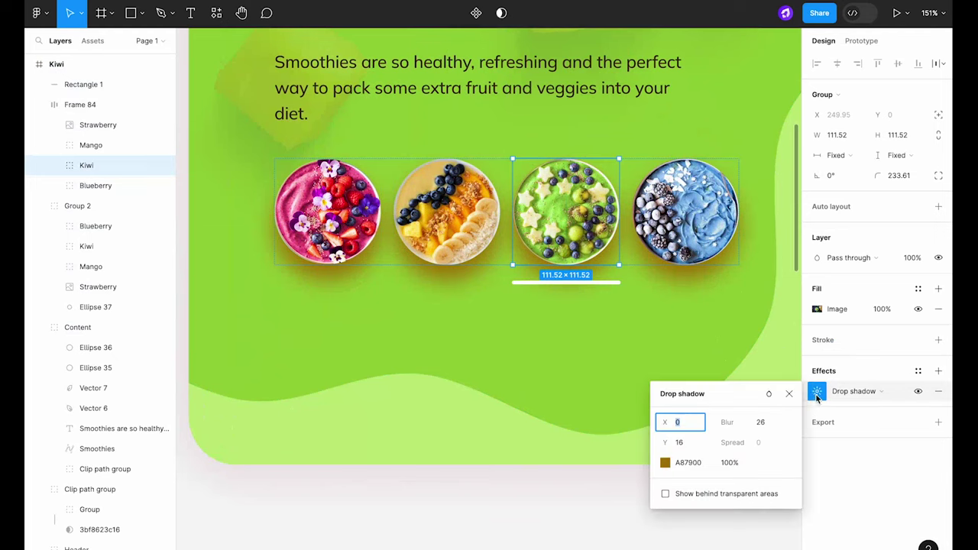
click(665, 462)
drag(631, 242, 914, 212)
drag(839, 392, 845, 392)
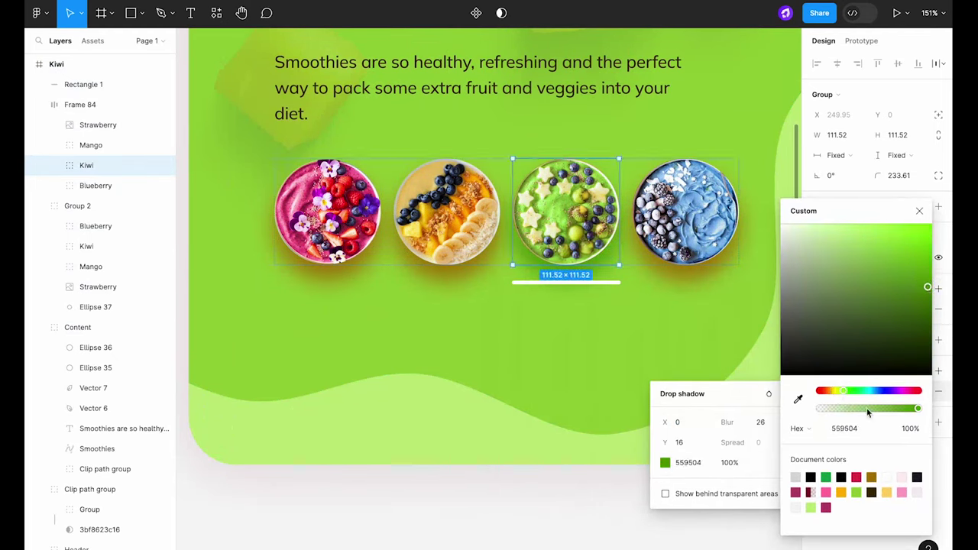
Apply the drop shadow colour 559504 to the blueberry and mango thumbnails in the Kiwi frame.
click(685, 211)
click(817, 390)
click(703, 463)
text(559504)
click(446, 211)
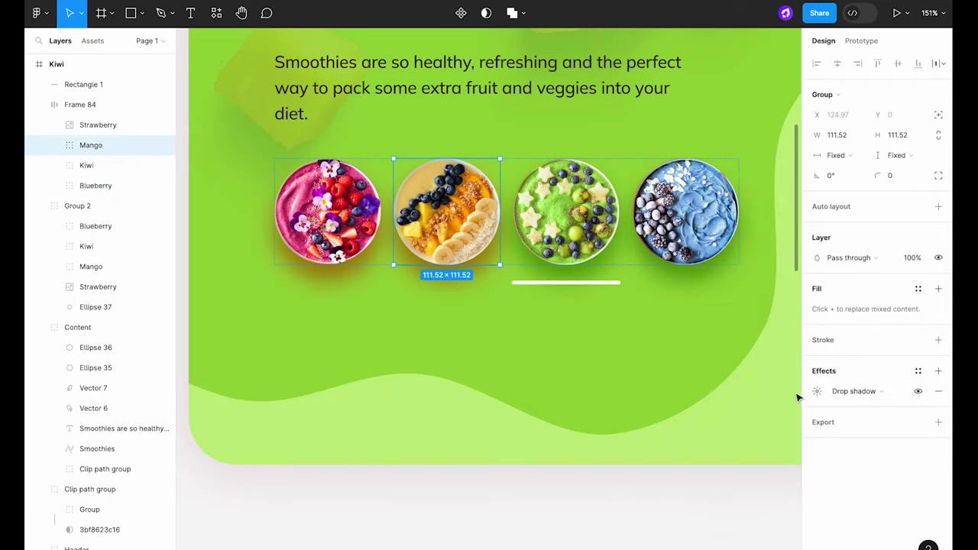
click(817, 390)
click(694, 462)
Apply the same dark green to the strawberry thumbnail's drop shadow and clear the selection.
click(97, 125)
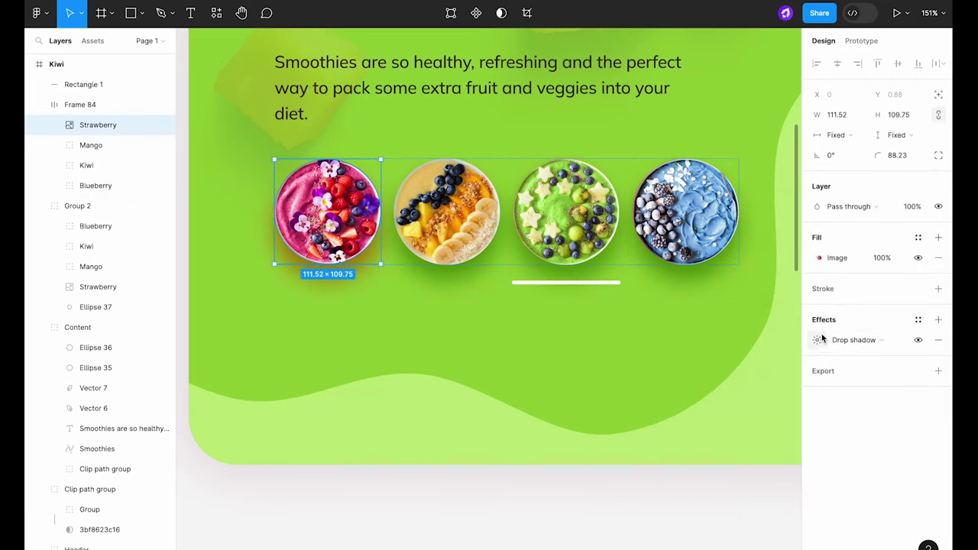
click(817, 339)
click(688, 411)
click(546, 476)
Move the kiwi slice images from the fruit assets to the empty canvas just below the Kiwi frame.
scroll(547, 453, down, 6)
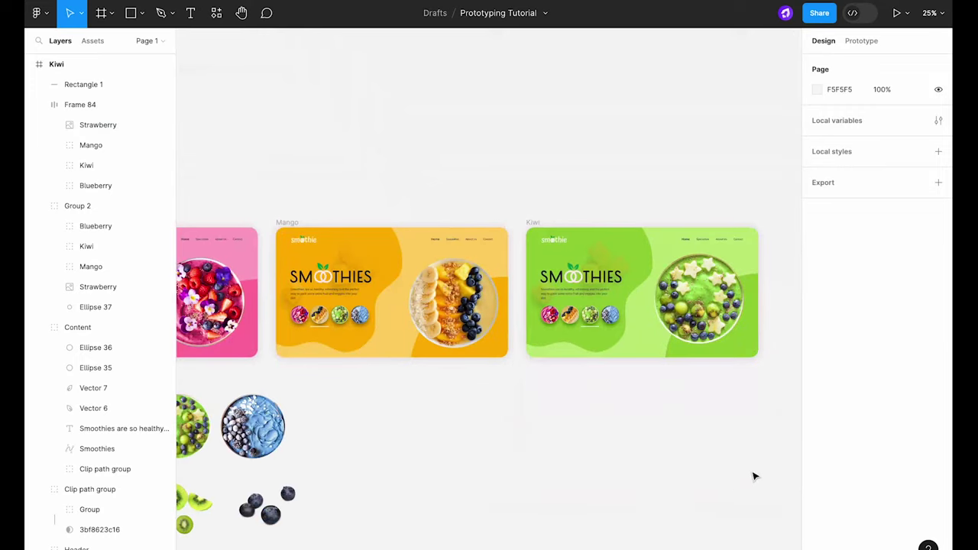
scroll(445, 202, down, 2)
click(366, 467)
scroll(276, 487, up, 4)
key(Tab)
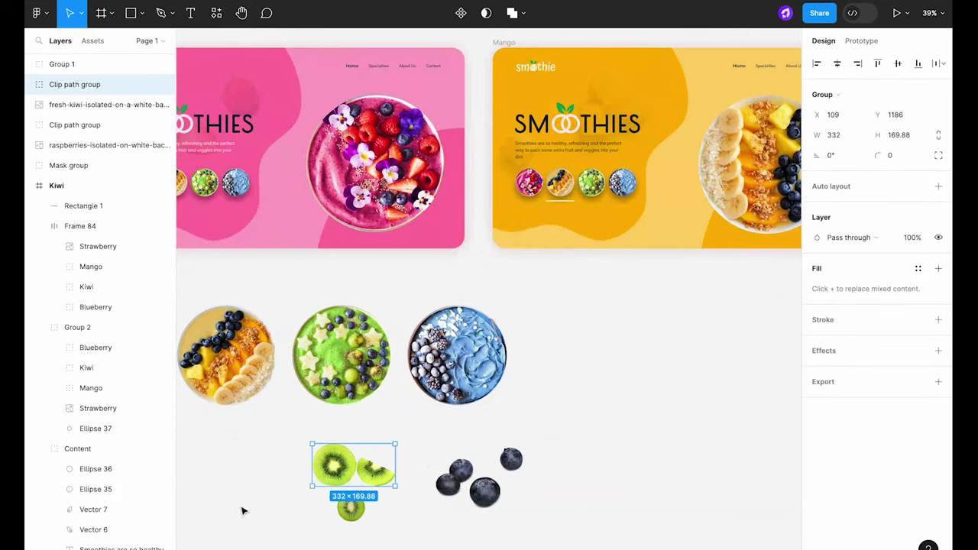
key(Escape)
drag(438, 487, 528, 479)
drag(401, 454, 616, 427)
scroll(320, 493, down, 4)
click(666, 423)
scroll(664, 421, up, 5)
Replace the faded three-chunk mango image in the Kiwi frame with the two-piece kiwi image, scaled to 417 px wide.
click(533, 395)
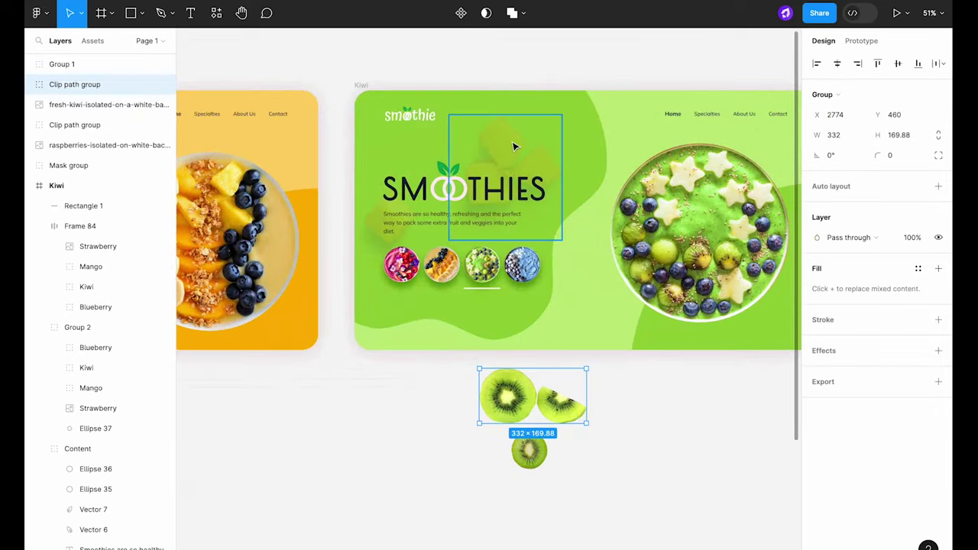
click(513, 146)
key(Delete)
drag(528, 397, 505, 176)
key(k)
drag(565, 174, 589, 171)
drag(550, 175, 530, 164)
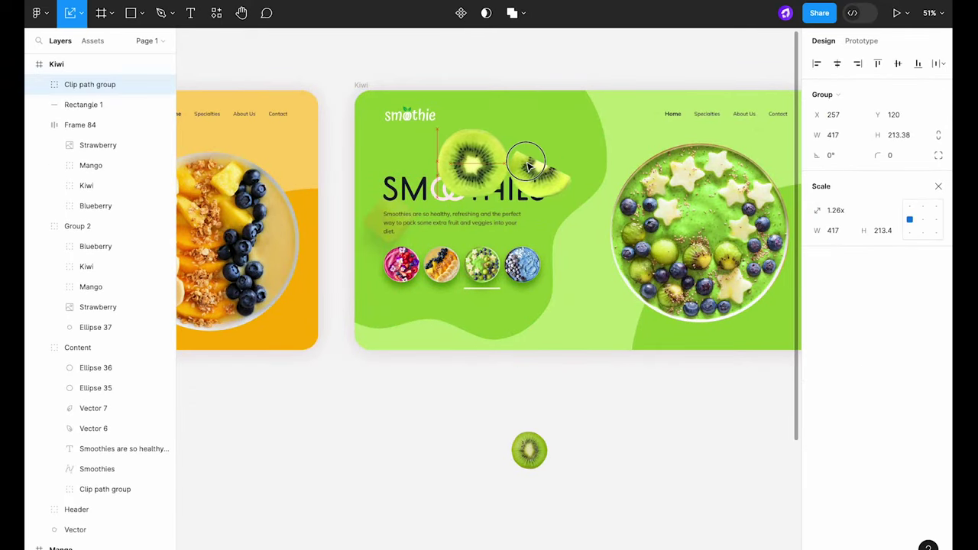
Layer the two-piece kiwi image behind the headline, at the bottom of the Kiwi frame's Content group.
right_click(527, 162)
click(568, 275)
drag(85, 528, 85, 496)
Set the two-piece kiwi image's opacity to 16% and shift it slightly to the right.
click(938, 186)
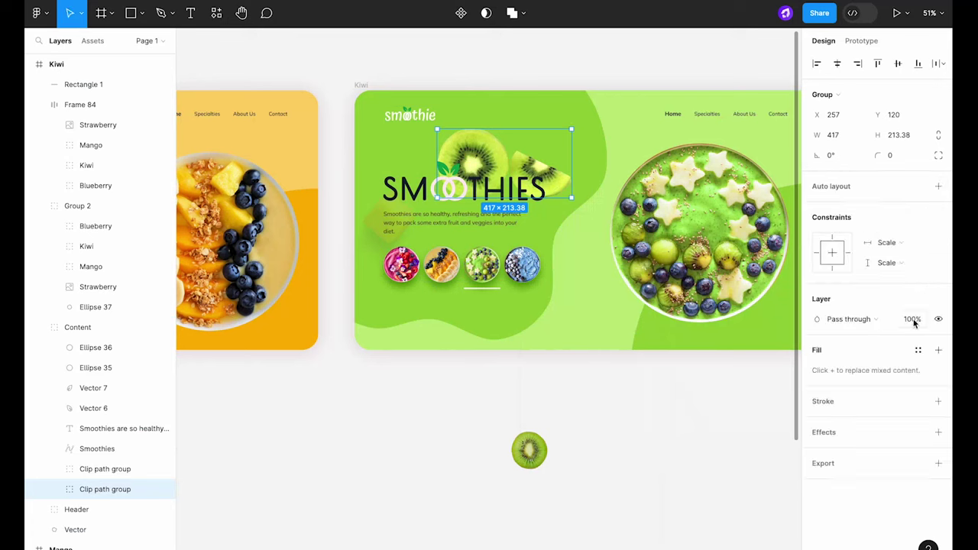
click(912, 321)
text(16)
key(Return)
drag(546, 149, 559, 149)
Replace the faded single mango chunk in the Kiwi frame with the round kiwi slice, scaled to about 226 × 225 px.
click(370, 231)
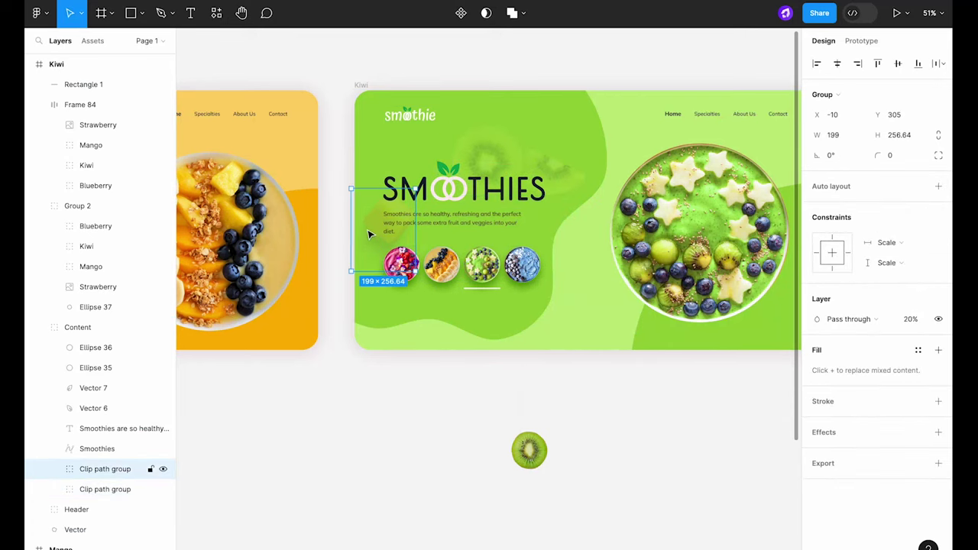
key(Delete)
drag(530, 450, 442, 231)
key(k)
drag(405, 237, 427, 204)
text(v)
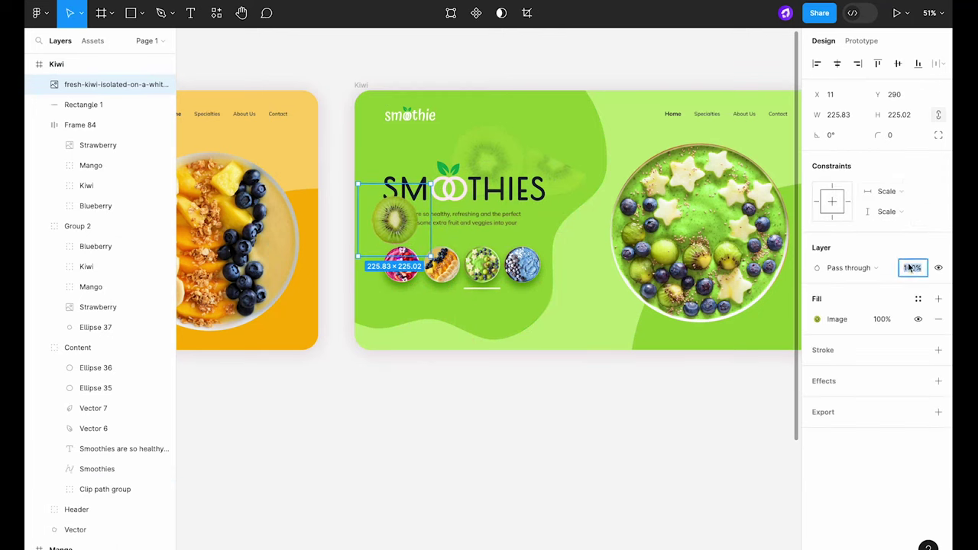
Set the round kiwi slice's opacity to 16% and layer it directly beneath the Kiwi frame's Content group.
text(16)
key(Return)
right_click(100, 83)
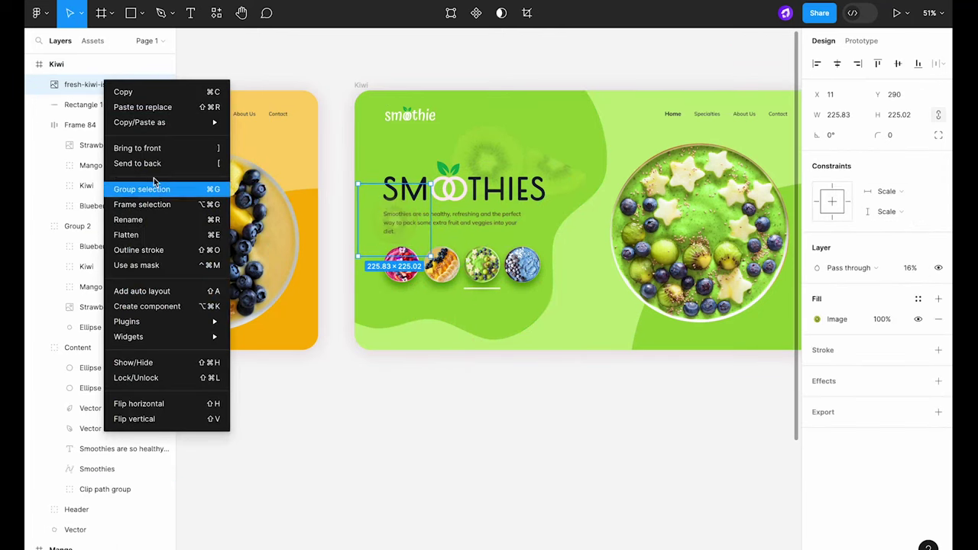
click(114, 161)
drag(92, 524, 83, 481)
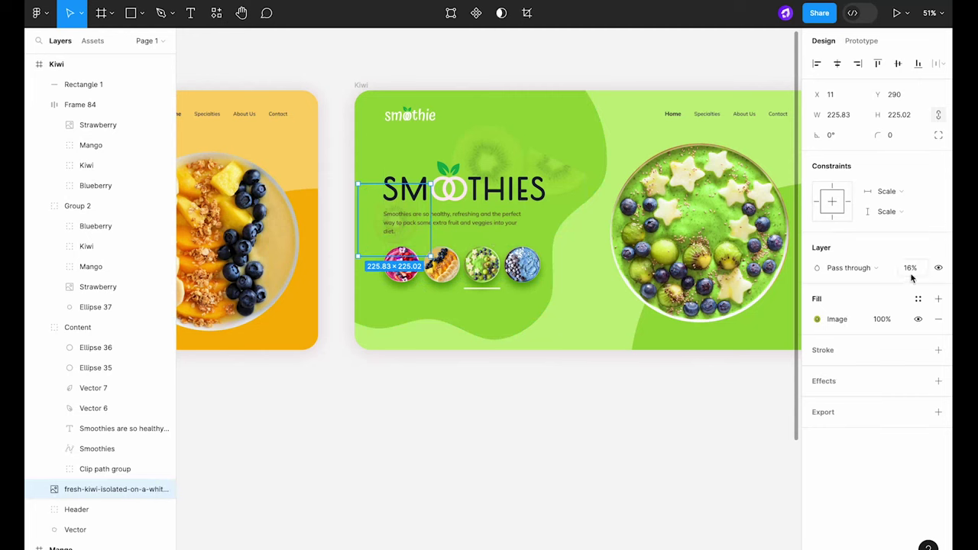
click(390, 402)
Recolour the description paragraph in the Kiwi frame to dark green 1E3D00.
scroll(390, 401, down, 5)
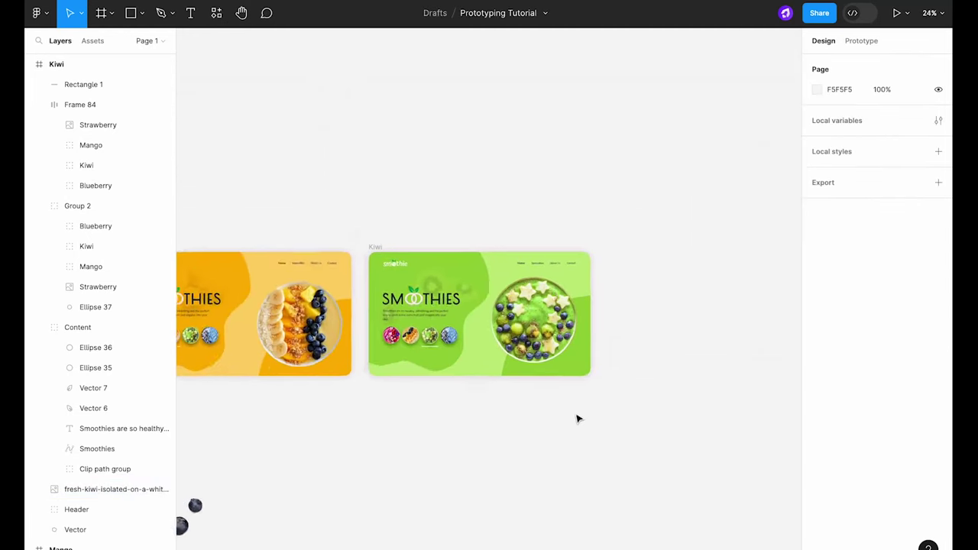
scroll(577, 417, up, 3)
double_click(348, 269)
scroll(348, 268, up, 4)
click(816, 451)
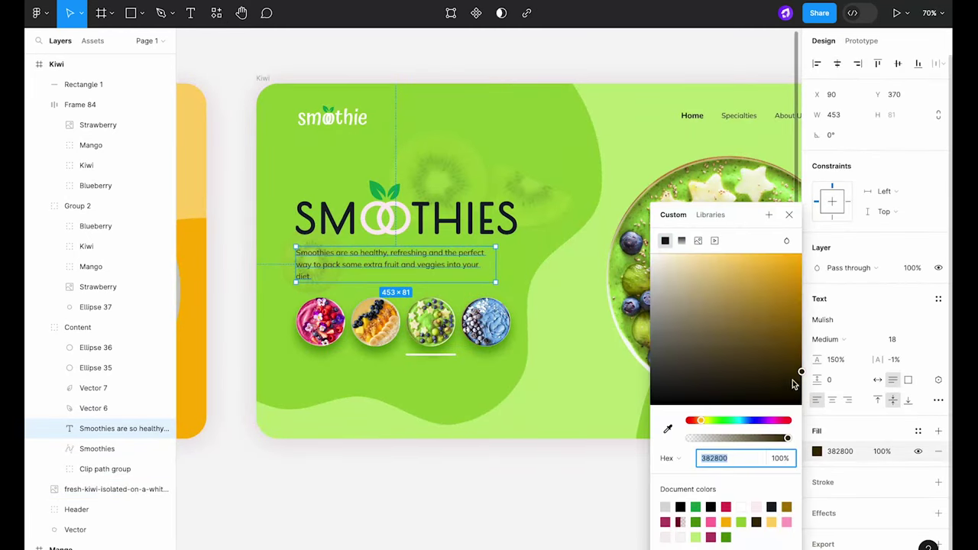
drag(698, 421, 714, 420)
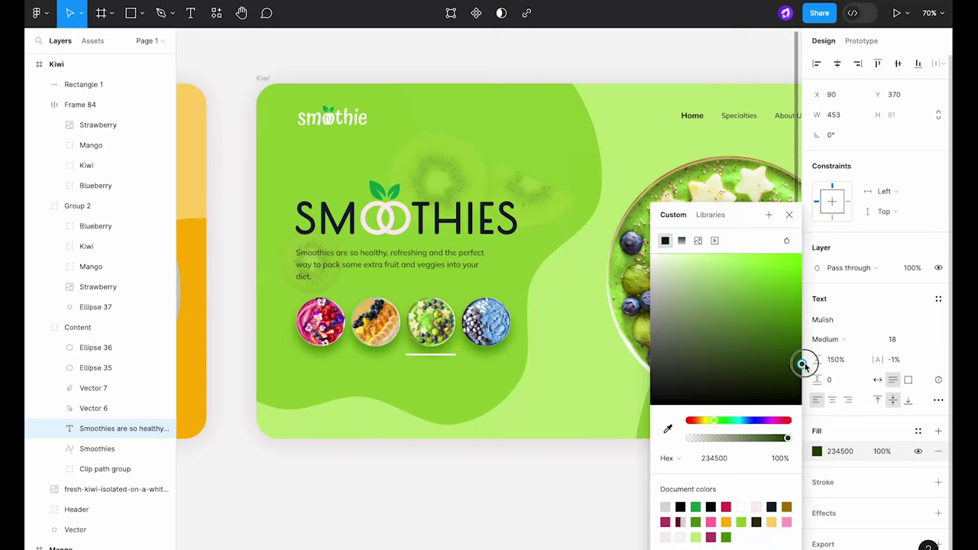
click(344, 472)
Duplicate the Kiwi frame beside it as Blueberry and rotate its bowl wheel to about -46° to bring the blueberry bowl into view.
scroll(344, 382, down, 5)
drag(346, 294, 599, 313)
scroll(513, 298, down, 2)
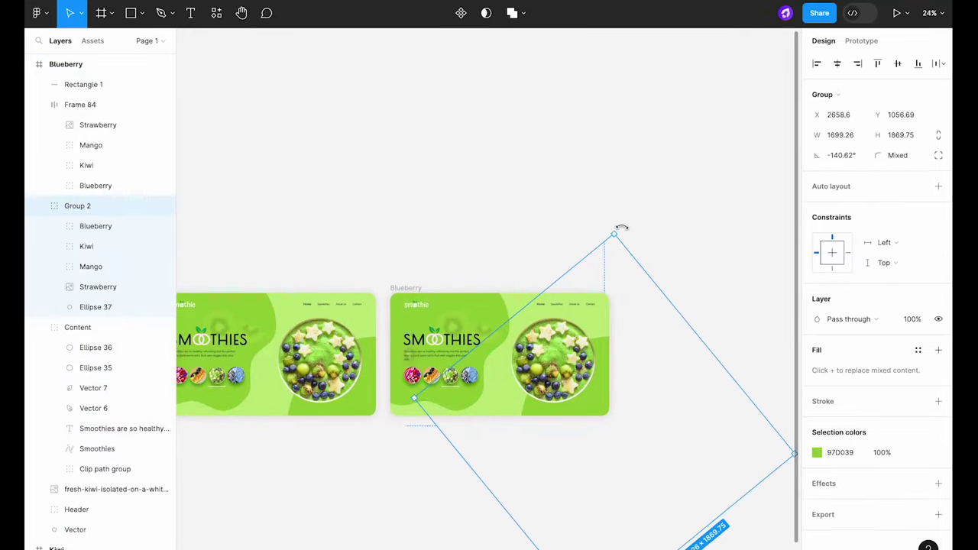
drag(619, 227, 406, 427)
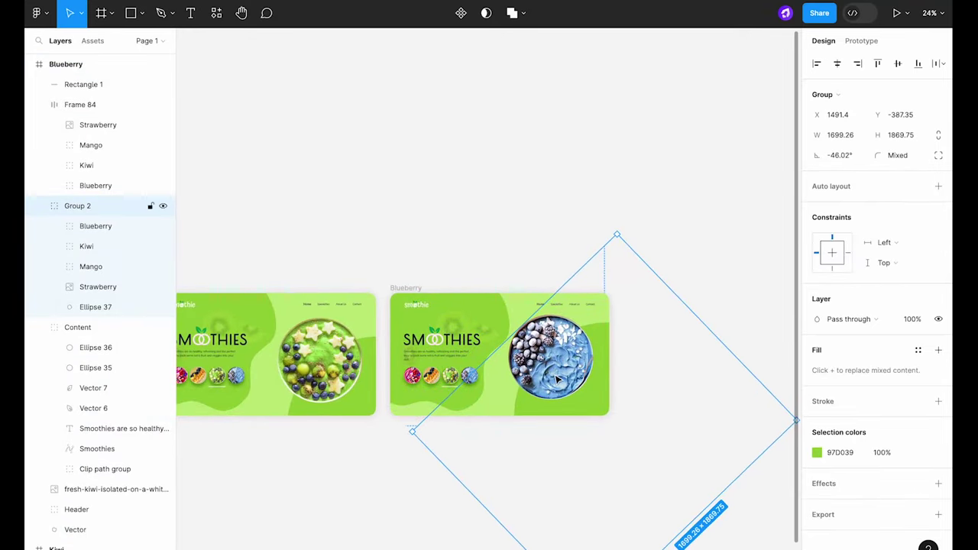
Rotate the large blueberry bowl on its own within the wheel to about -19°.
scroll(554, 374, up, 4)
double_click(566, 353)
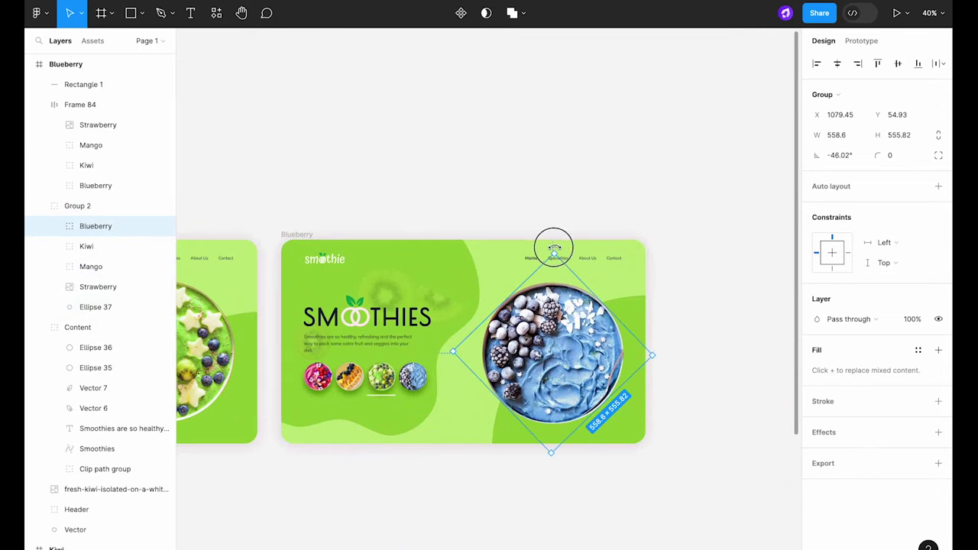
drag(553, 247, 517, 278)
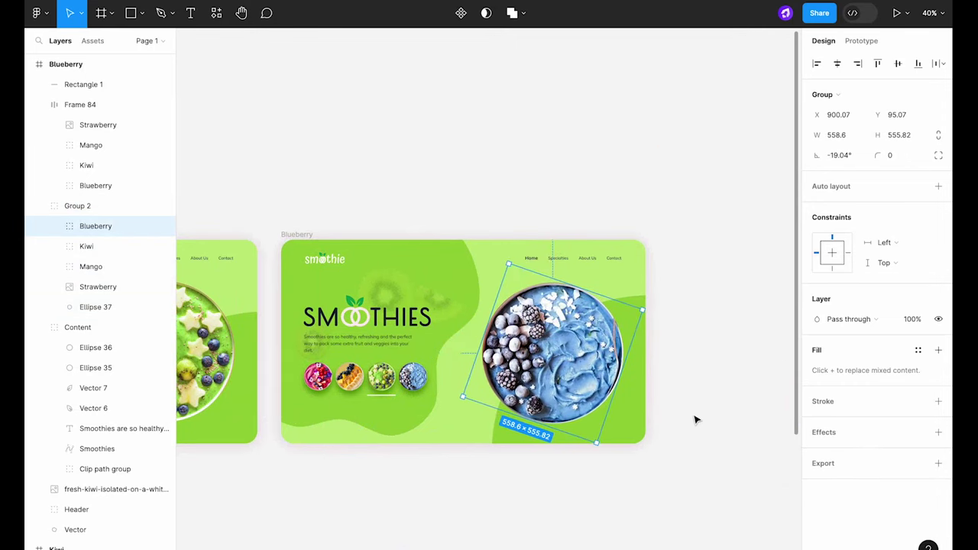
Recolour the Blueberry frame's large background circle to blue 5A9CF4, sampled from the bowl, and copy its hex code.
click(634, 418)
click(816, 320)
click(667, 429)
click(596, 366)
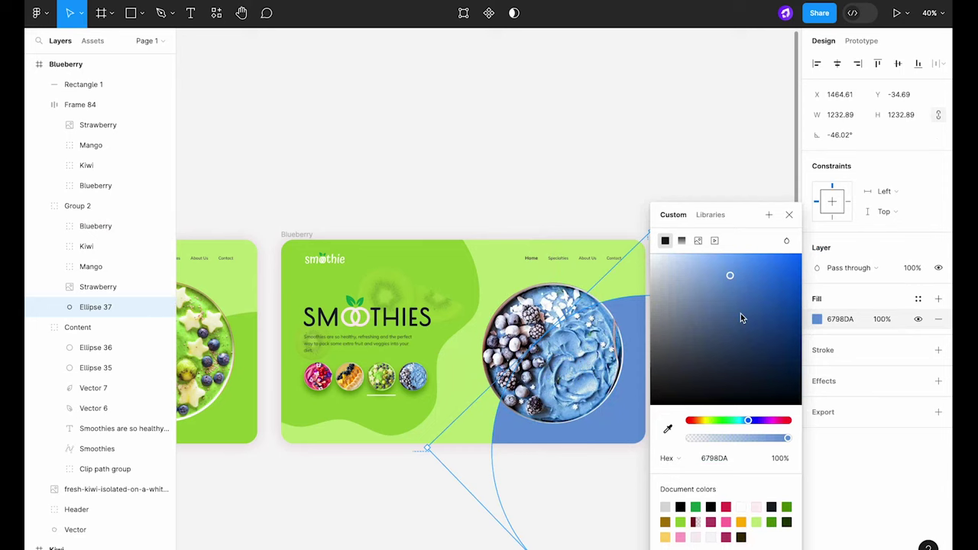
click(840, 319)
key(ctrl+c)
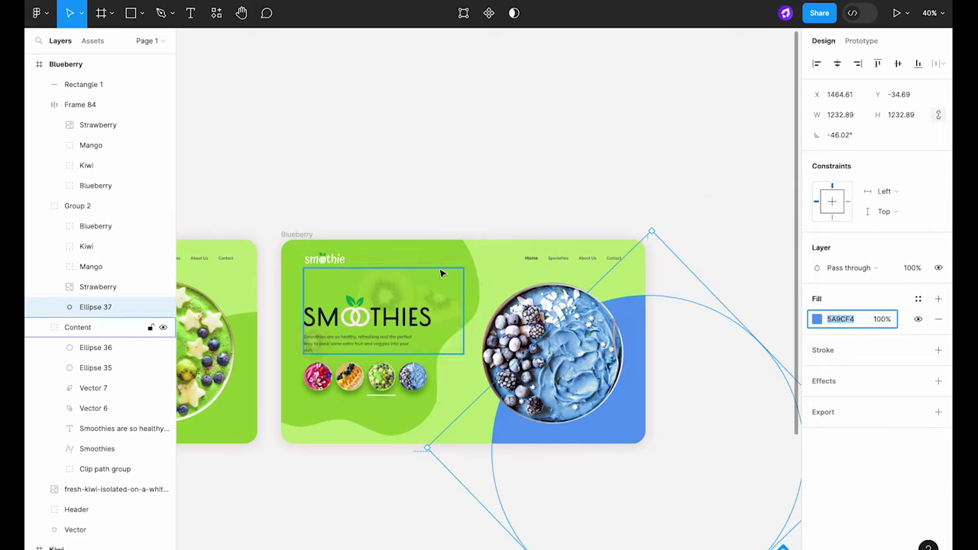
Apply the copied blue 5A9CF4 to the wavy background shape behind the Blueberry frame's headline.
click(438, 261)
click(842, 321)
key(ctrl+v)
key(Return)
Set the Blueberry frame's background fill to a lighter tint of the copied blue 5A9CF4.
click(302, 234)
click(859, 361)
key(ctrl+v)
key(Return)
click(817, 360)
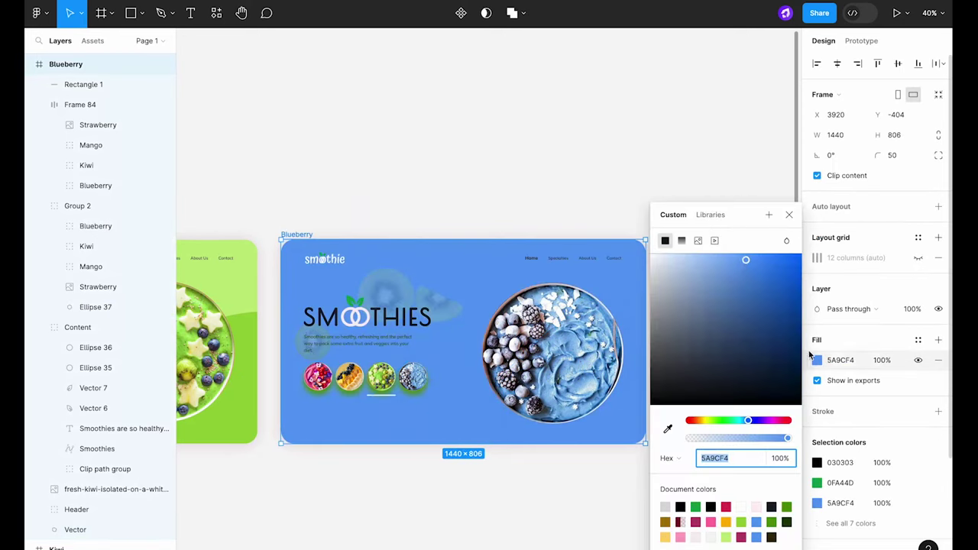
drag(745, 259, 716, 261)
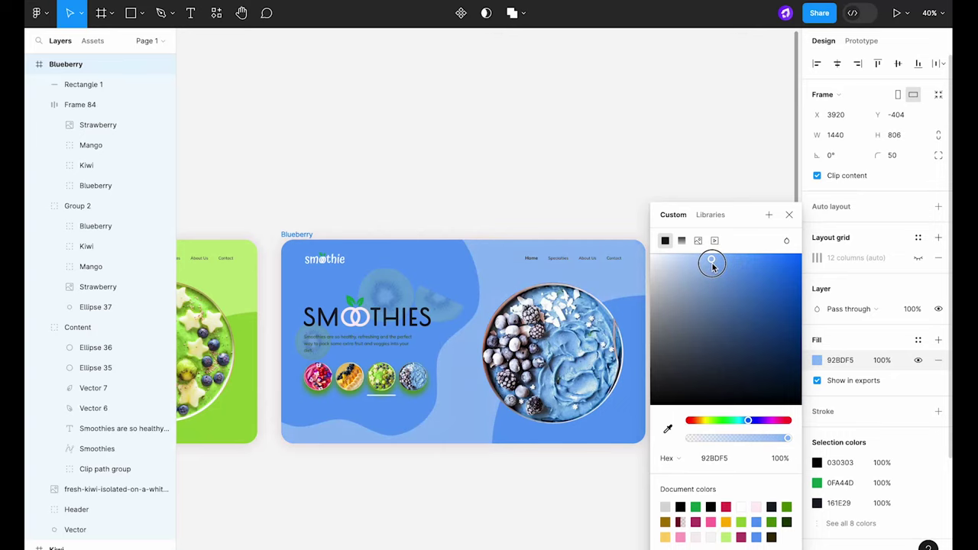
click(676, 194)
Move the white indicator bar beneath the blueberry thumbnail in the Blueberry frame.
scroll(676, 194, down, 3)
scroll(542, 309, up, 8)
click(492, 293)
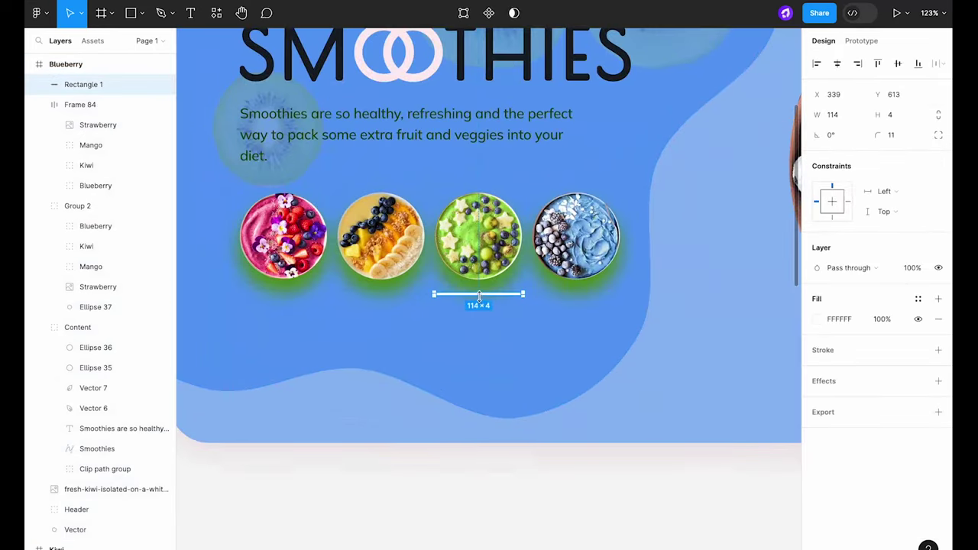
scroll(492, 293, up, 2)
drag(517, 295, 546, 299)
Change the blueberry thumbnail's drop shadow colour to a dark teal-blue.
click(95, 185)
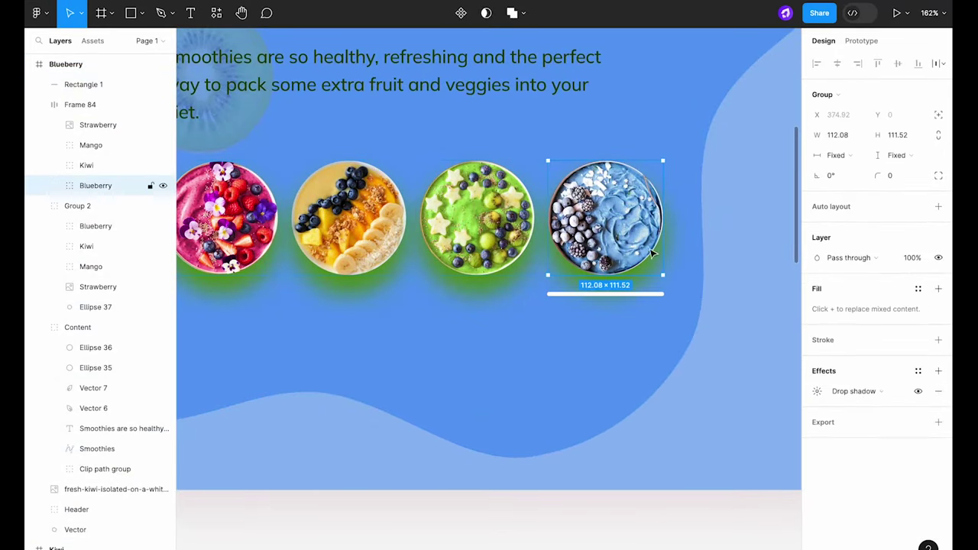
click(817, 391)
click(664, 463)
drag(793, 365, 824, 368)
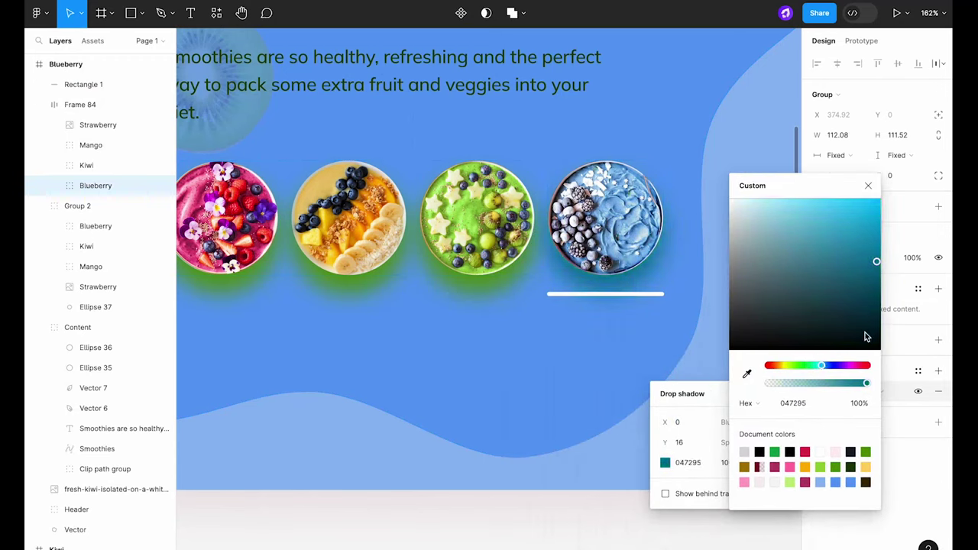
Apply the same dark teal-blue drop shadow colour to the Kiwi, Mango and Strawberry thumbnails in the Blueberry frame.
click(486, 231)
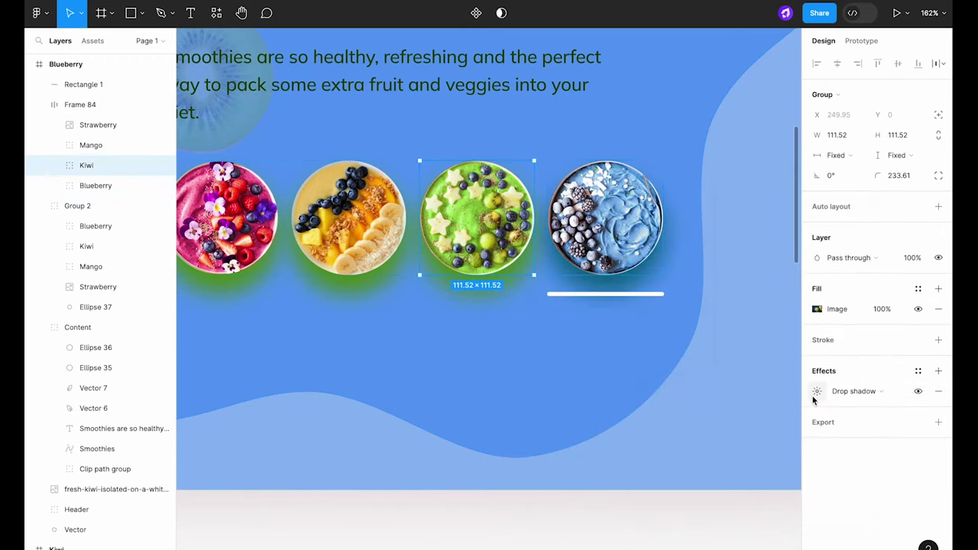
click(815, 393)
click(696, 463)
key(ctrl+v)
click(367, 240)
scroll(561, 328, down, 4)
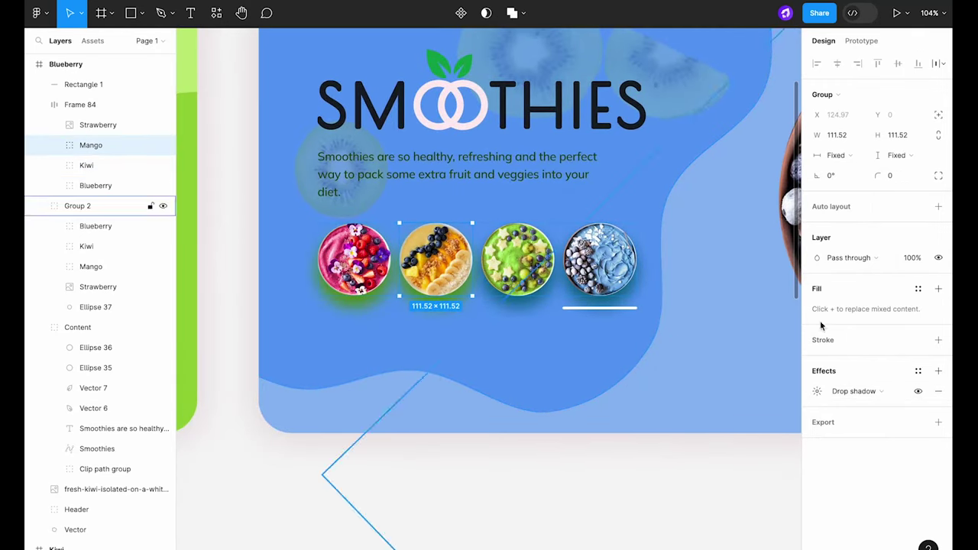
click(817, 390)
click(685, 463)
key(ctrl+v)
click(362, 259)
click(817, 340)
click(539, 469)
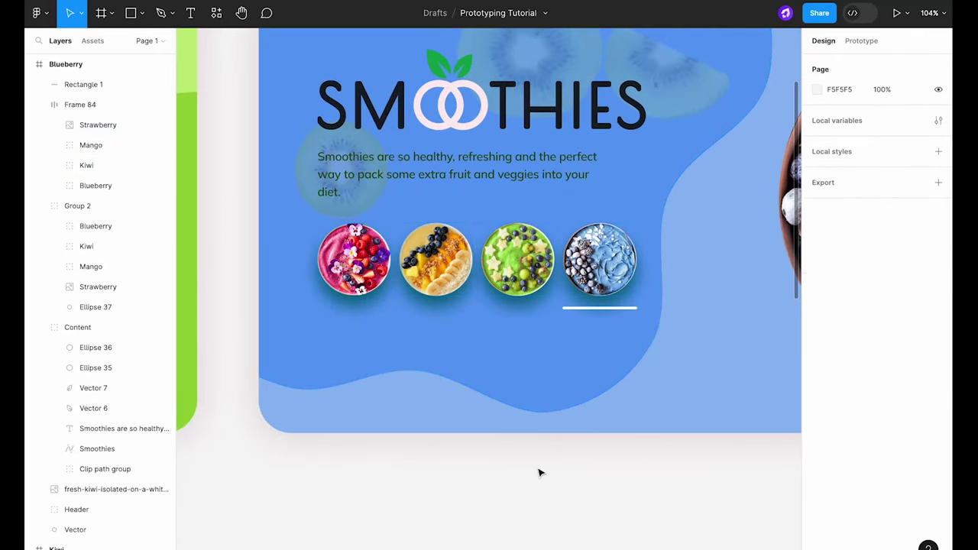
Recolour the description paragraph in the Blueberry frame to a very dark blue, about 001F3D.
scroll(557, 484, down, 5)
scroll(519, 398, up, 4)
scroll(514, 386, up, 2)
click(505, 358)
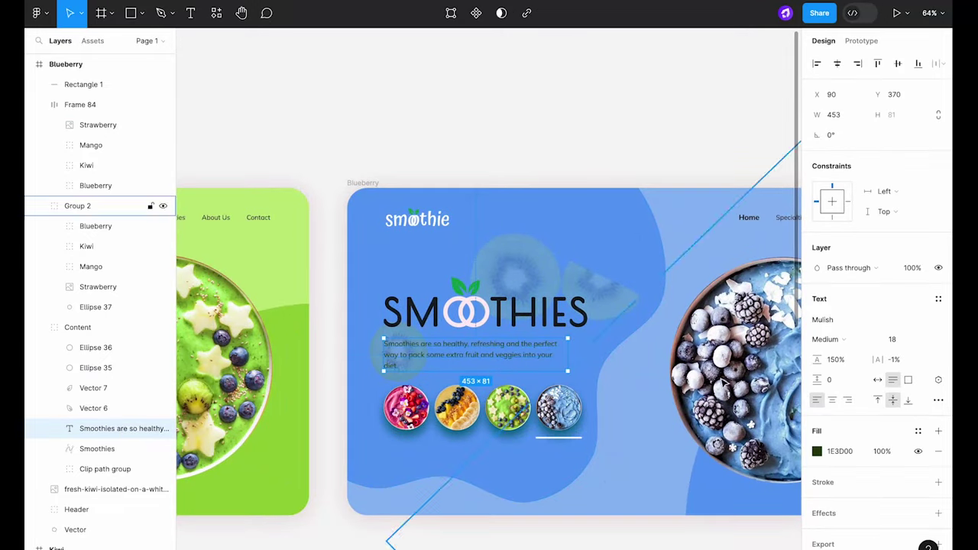
click(817, 451)
drag(739, 421, 747, 421)
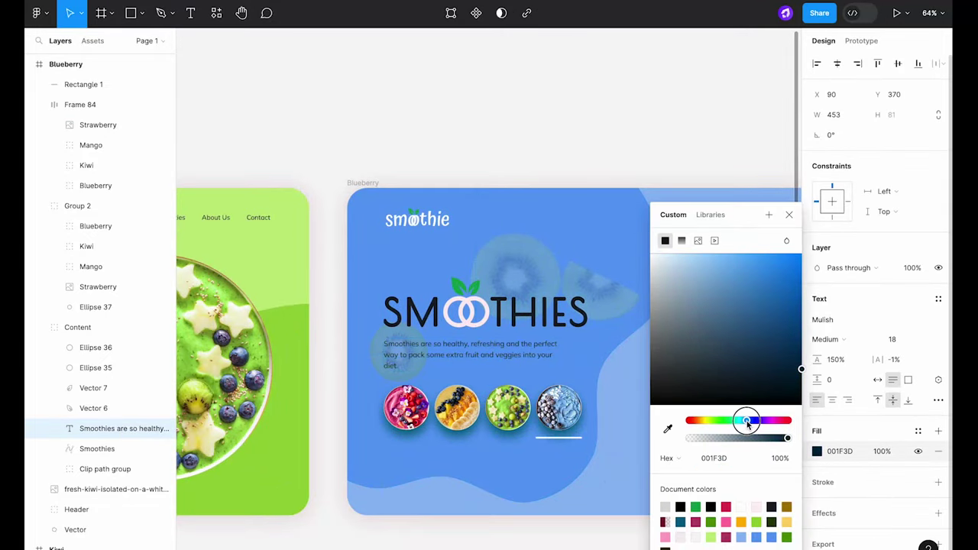
Delete the two faded kiwi images from the Blueberry frame.
click(537, 266)
scroll(537, 266, down, 2)
shift+click(441, 325)
key(Delete)
Move the loose blueberries group into the Blueberry frame over the headline and layer it directly beneath the Content group.
scroll(560, 419, down, 6)
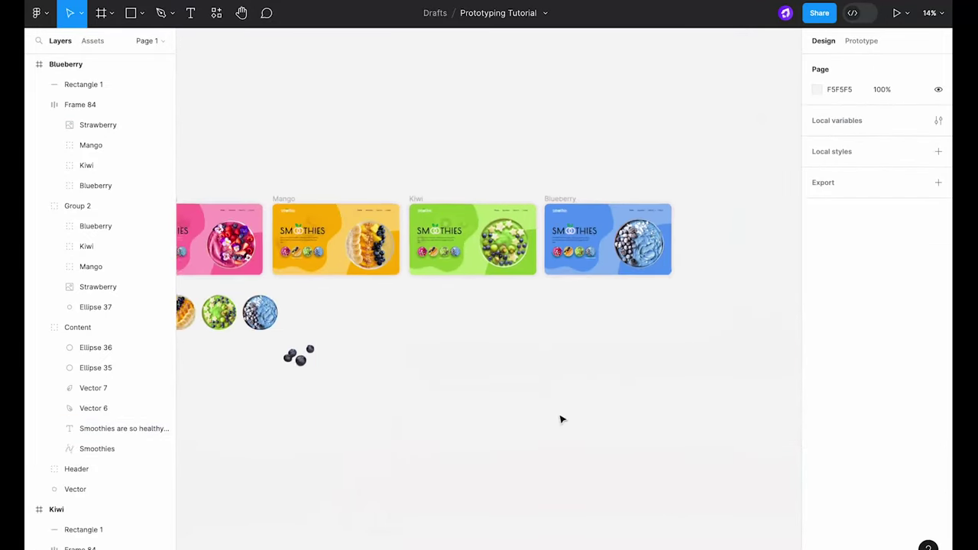
drag(310, 351, 552, 220)
scroll(604, 227, up, 5)
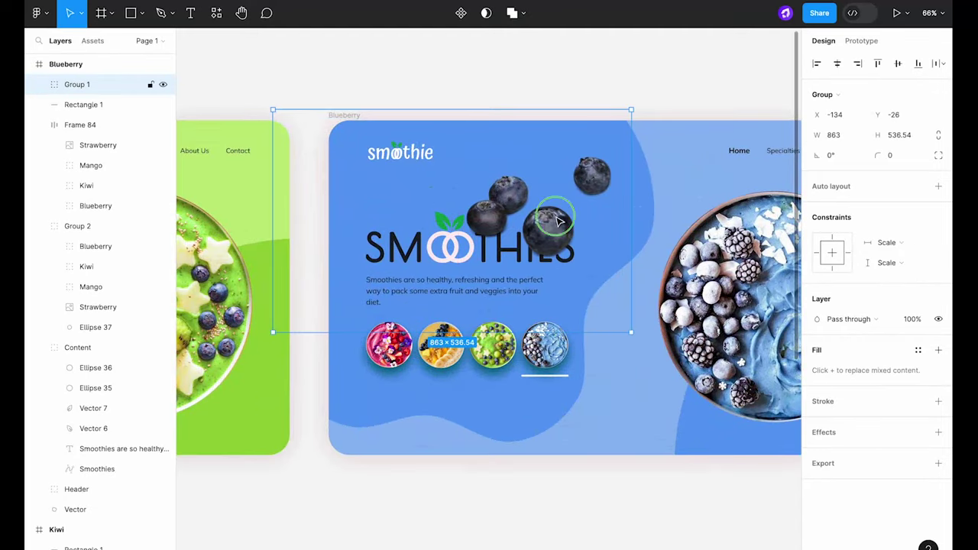
key(bracketleft)
drag(91, 463, 92, 460)
Set the blueberries group's opacity to 15% and place a rotated duplicate beside the description paragraph at the frame's left edge.
key(1)
key(5)
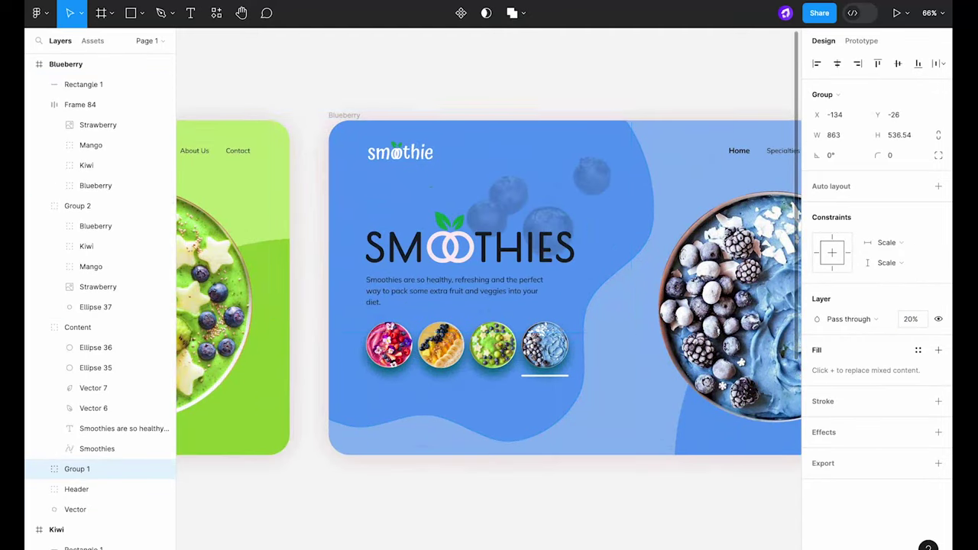
drag(568, 204, 336, 309)
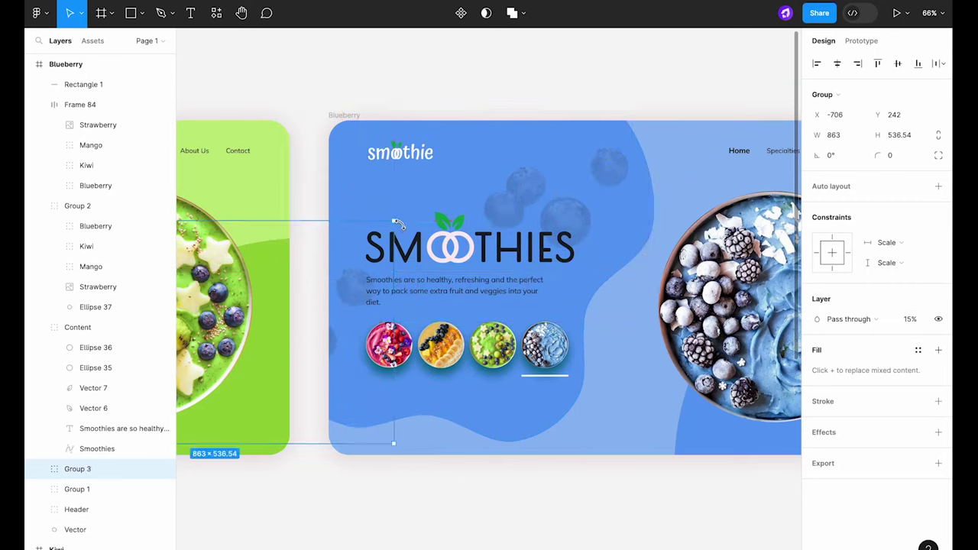
drag(398, 219, 359, 295)
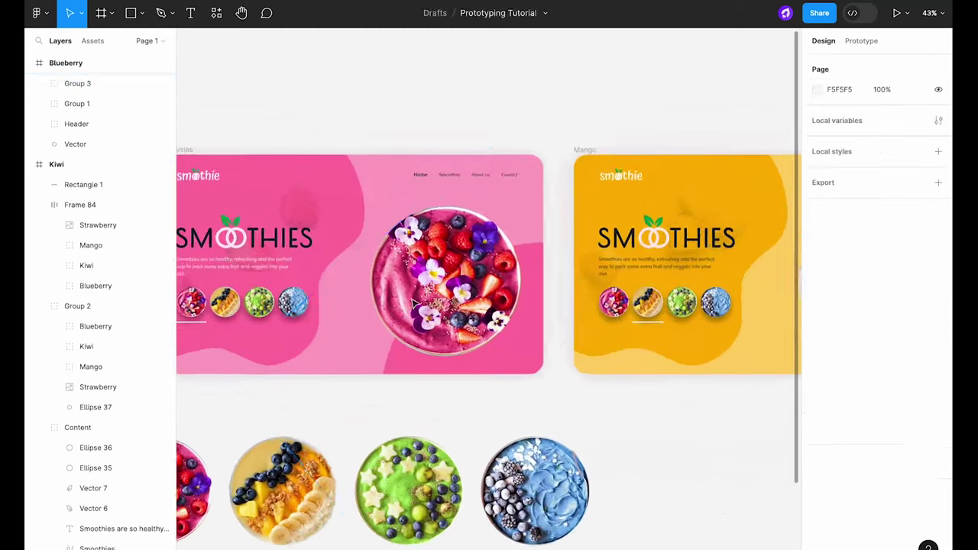
Add a drop shadow to the large strawberry bowl in the Strawberries frame, using a darkened pink sampled from the design.
click(447, 275)
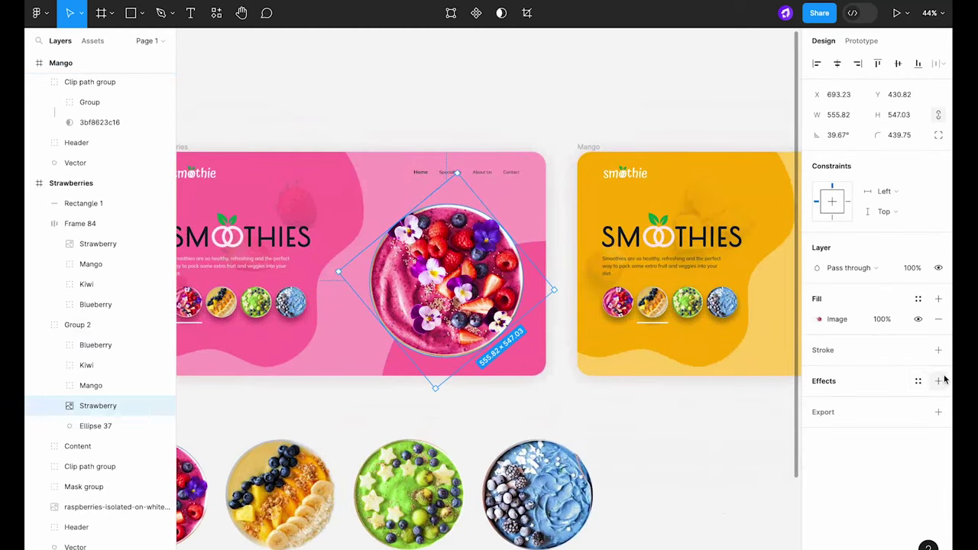
click(938, 380)
click(816, 401)
click(664, 472)
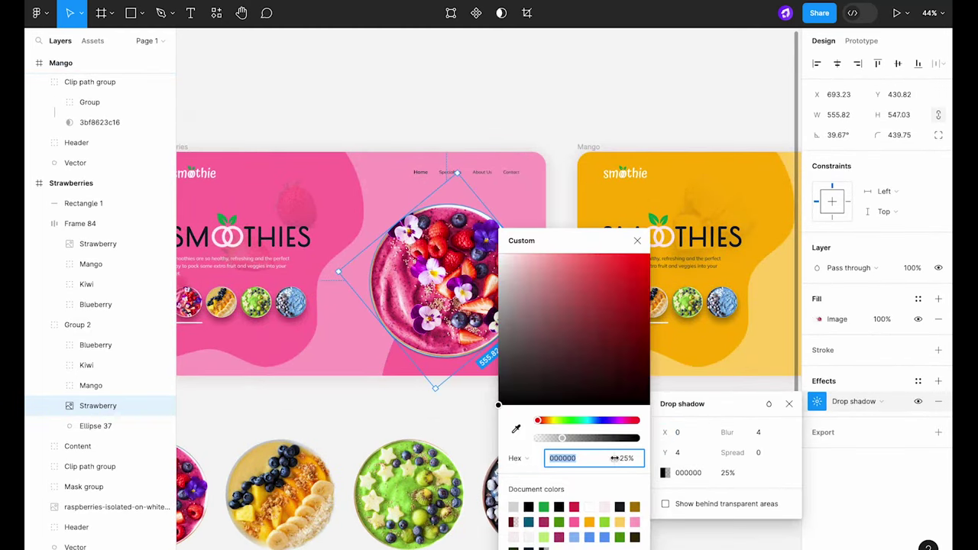
click(515, 429)
click(392, 372)
drag(604, 294, 608, 319)
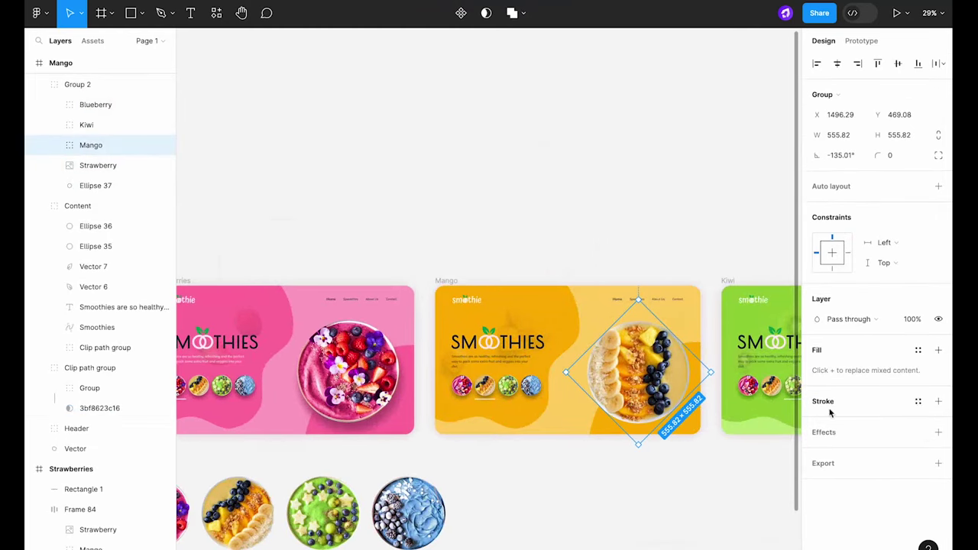
Add drop shadows with X 13, Y 50 and blur 48 to the large mango and kiwi bowls, tinting the kiwi's dark green.
click(938, 430)
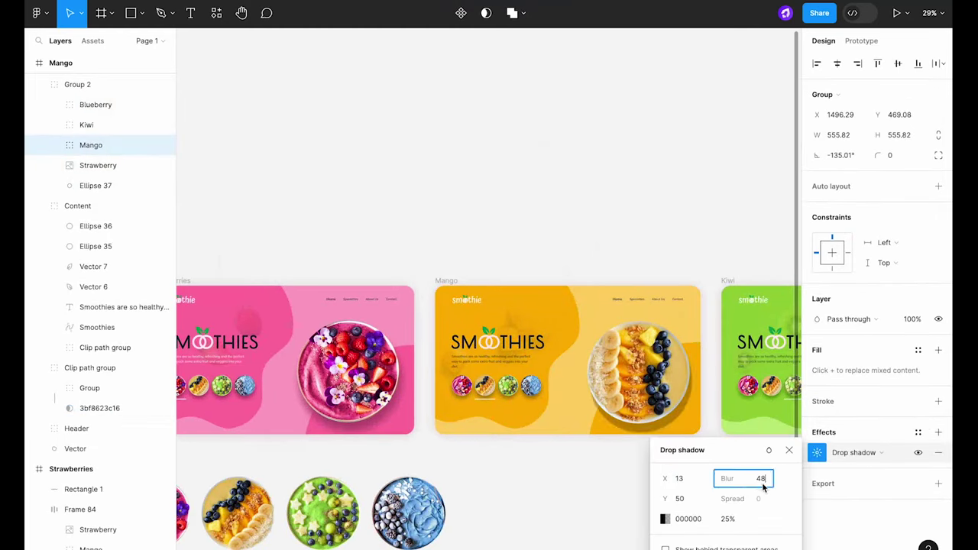
click(664, 519)
click(846, 401)
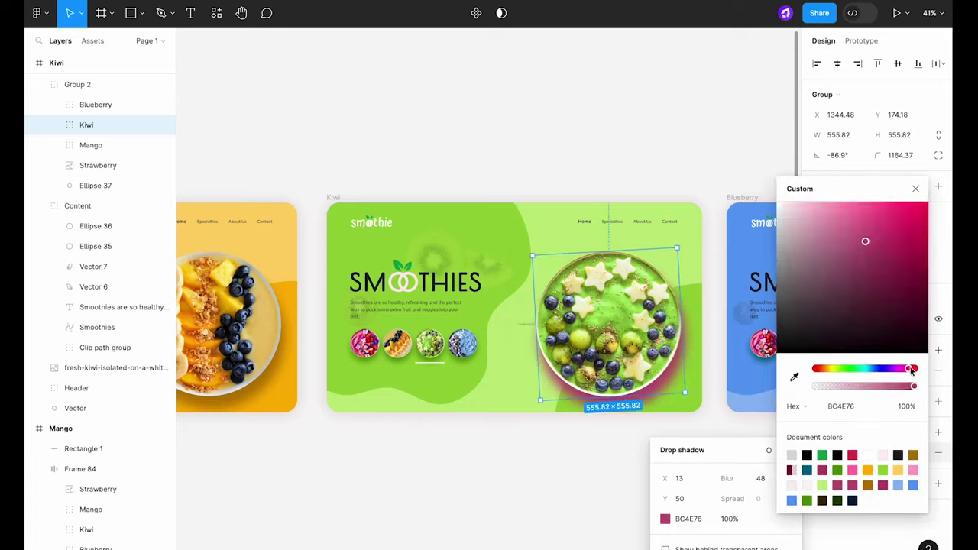
drag(912, 368, 840, 368)
click(870, 263)
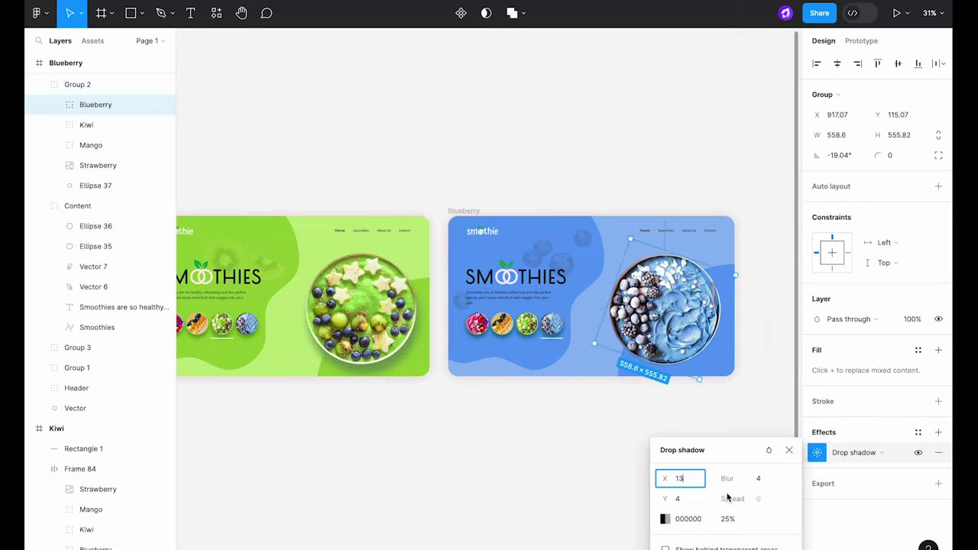
Give the large blueberry bowl's drop shadow an X offset of 13 and recolour it to suit the Blueberry frame.
click(665, 519)
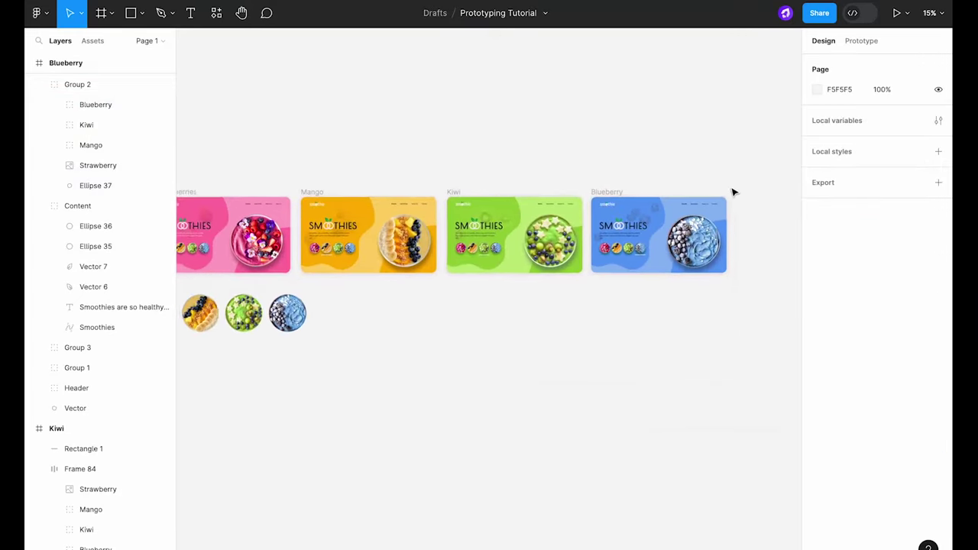
scroll(727, 317, down, 3)
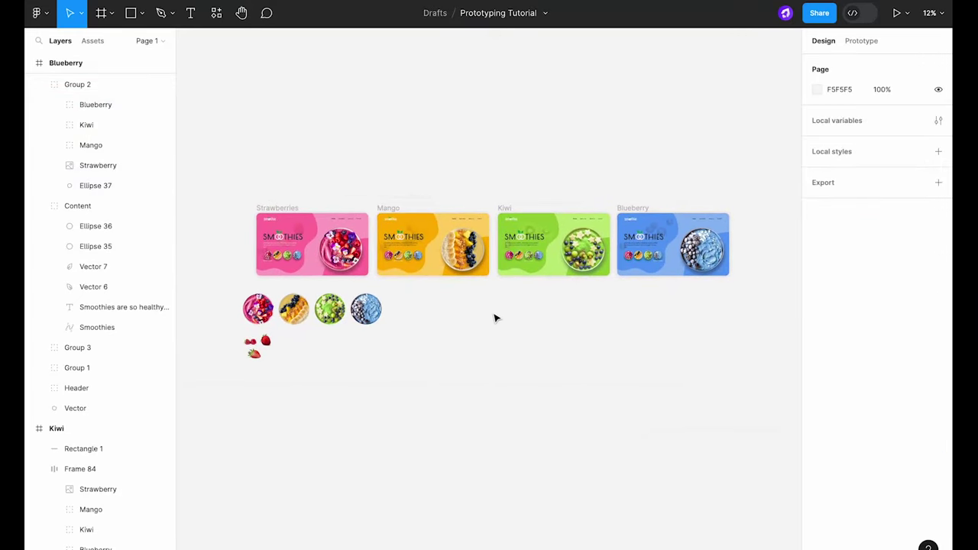
scroll(495, 319, up, 3)
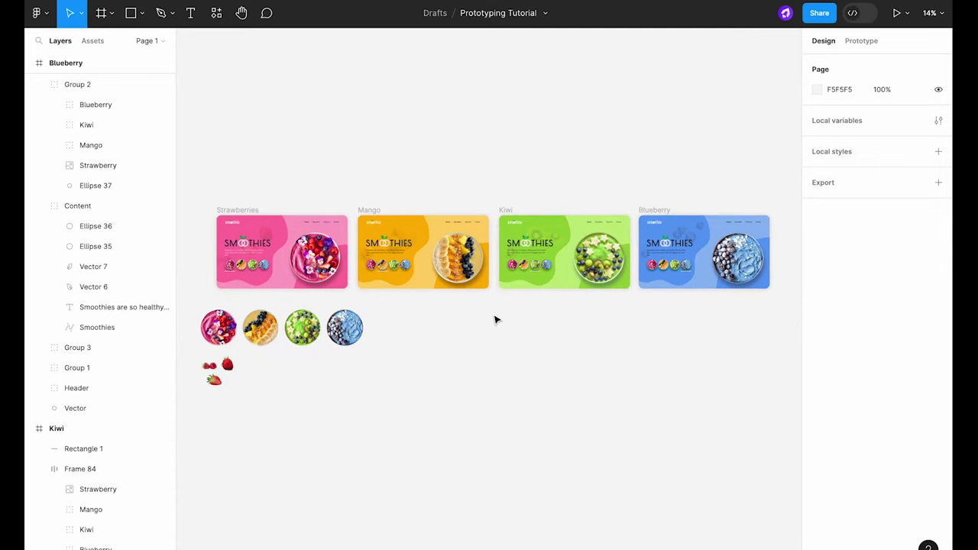
Link the mango thumbnail in the Strawberries frame to the Mango frame, on click, with Smart animate, Ease out, 600ms.
double_click(313, 257)
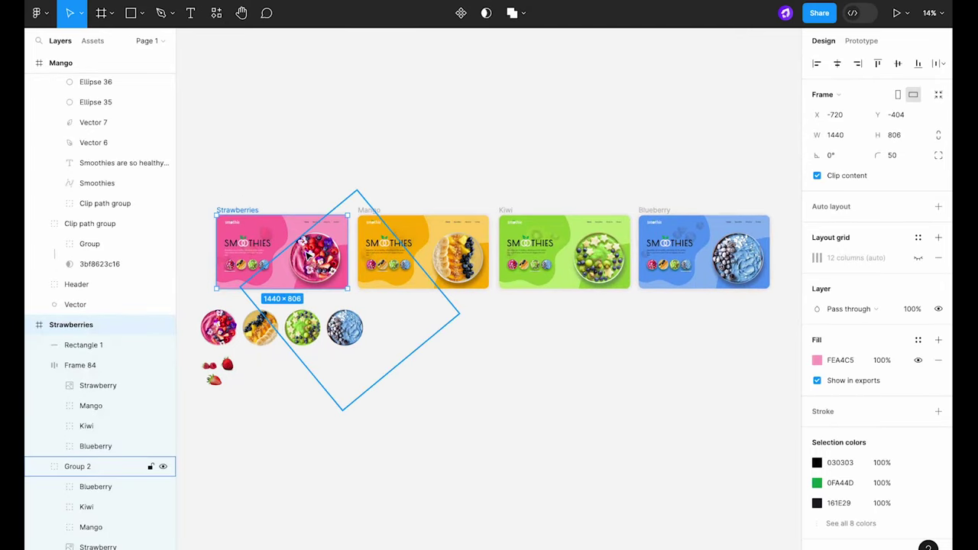
scroll(241, 262, up, 5)
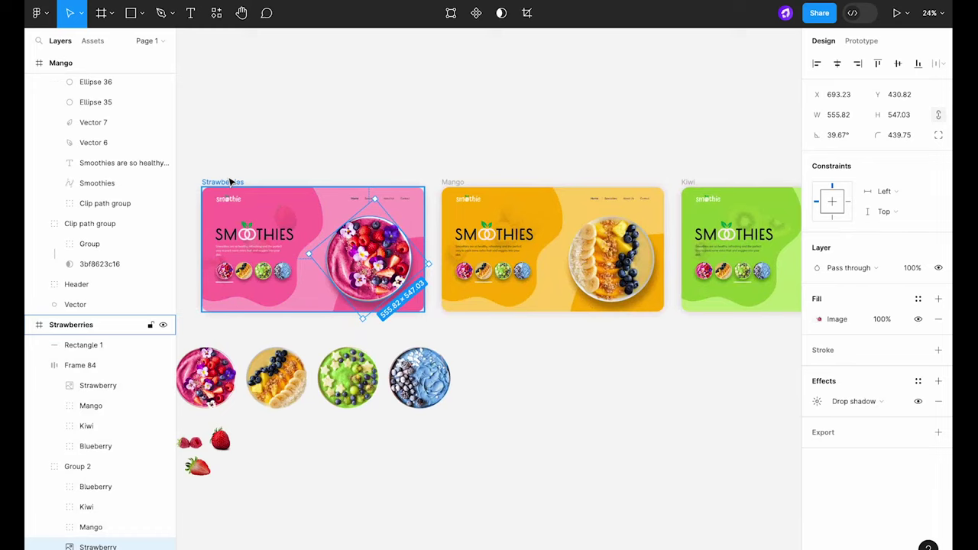
click(242, 270)
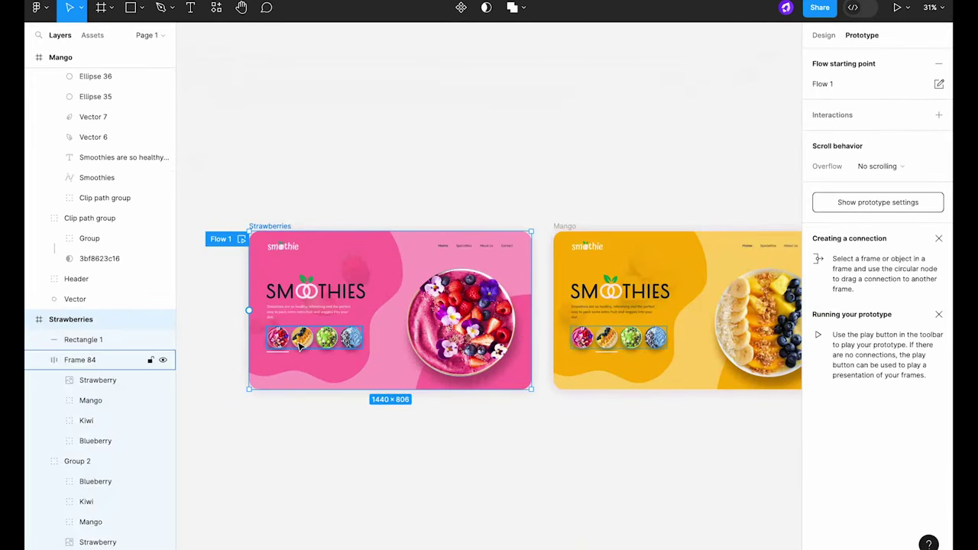
click(300, 346)
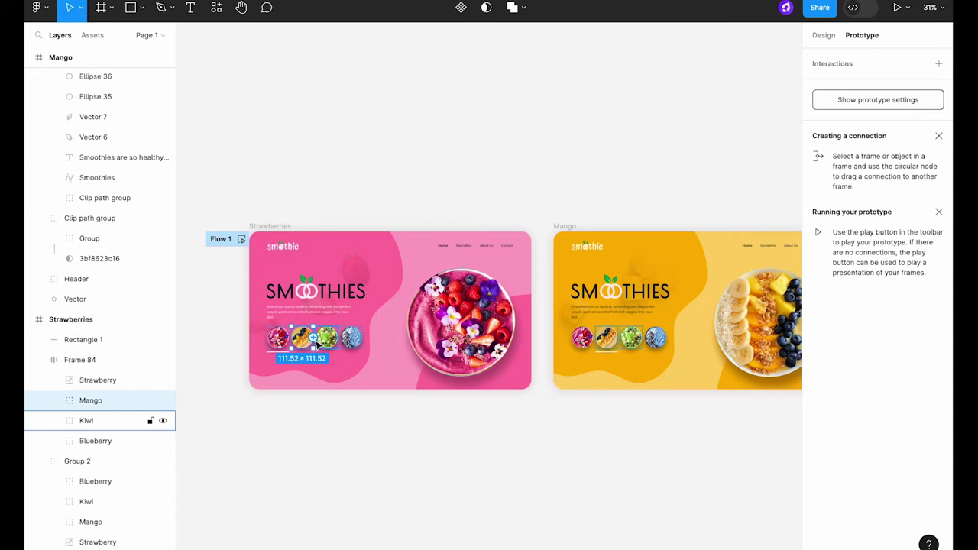
drag(313, 337, 569, 340)
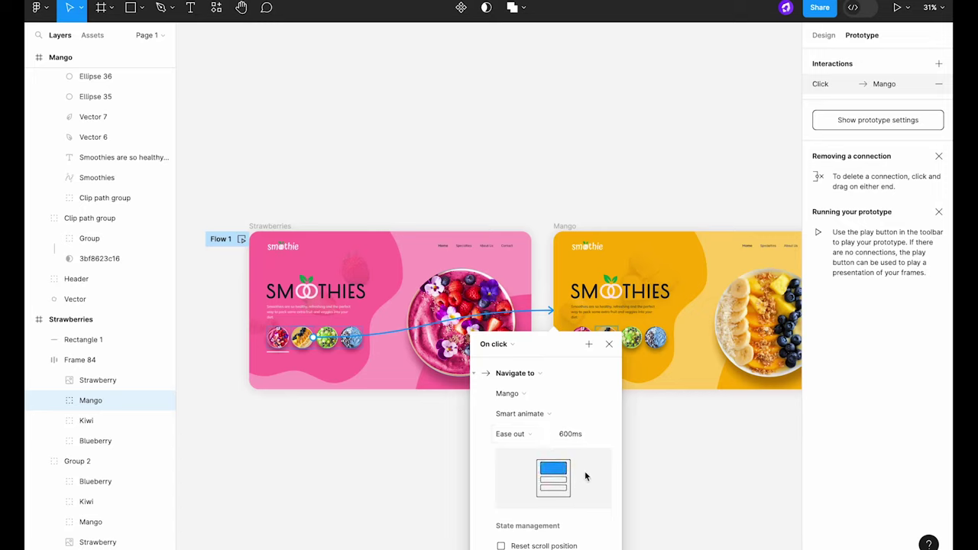
click(608, 346)
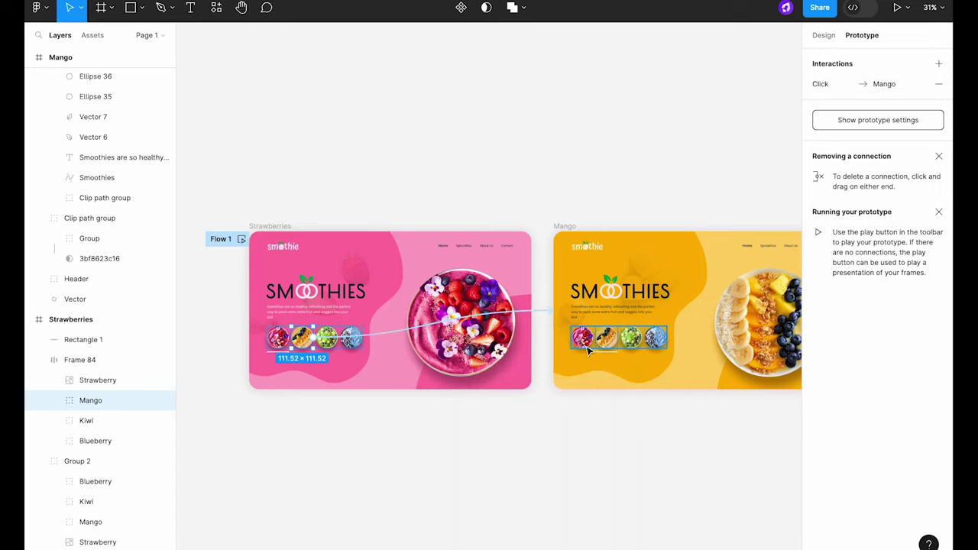
Link the strawberry thumbnail in the Mango frame back to the Strawberries frame, on click, with Smart animate, Ease out, 600ms.
click(588, 344)
click(590, 343)
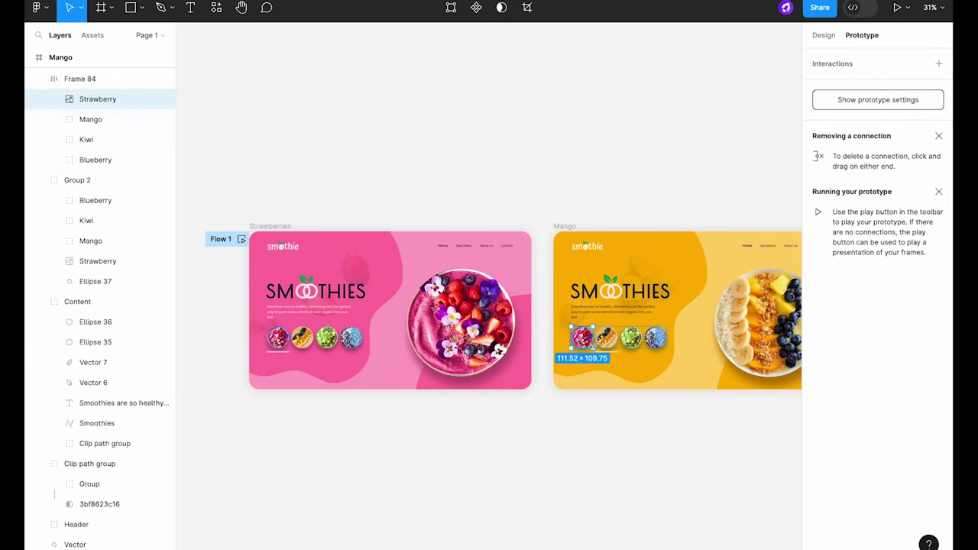
drag(560, 344, 526, 340)
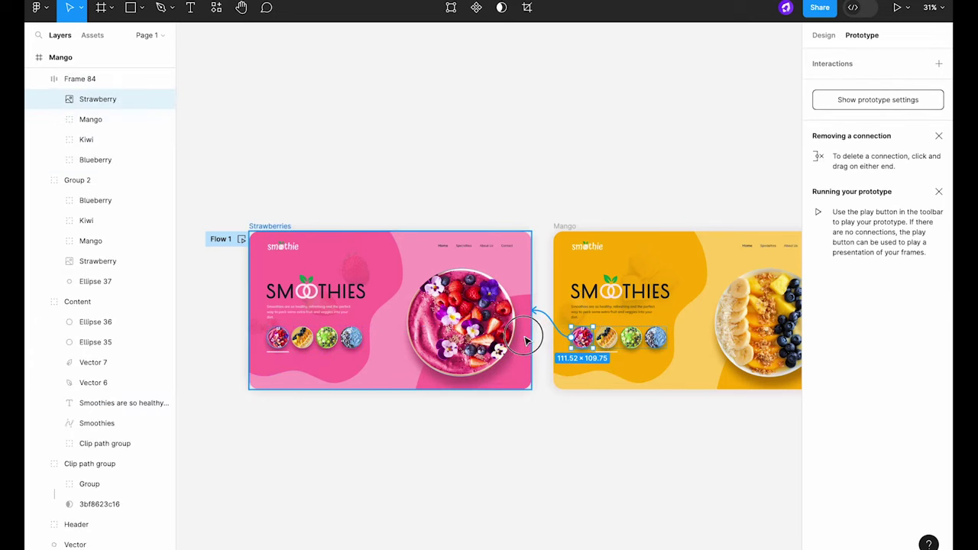
drag(516, 340, 518, 340)
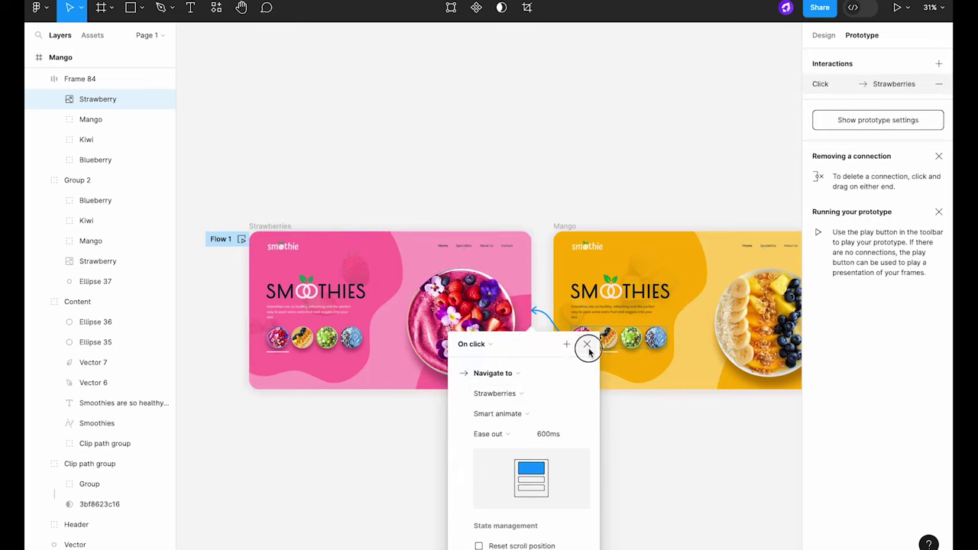
click(588, 345)
double_click(498, 317)
drag(473, 241, 417, 256)
key(Escape)
Link the kiwi thumbnail in the Mango frame to the Kiwi frame, on click, with Smart animate, Ease out, 600ms.
scroll(650, 349, right, 4)
scroll(650, 349, down, 2)
scroll(650, 349, up, 2)
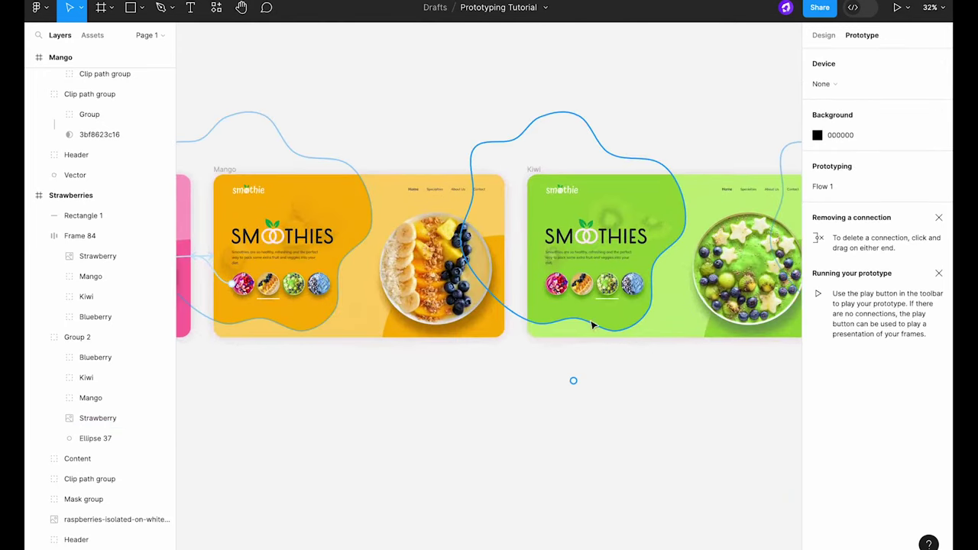
click(292, 284)
drag(304, 285, 647, 336)
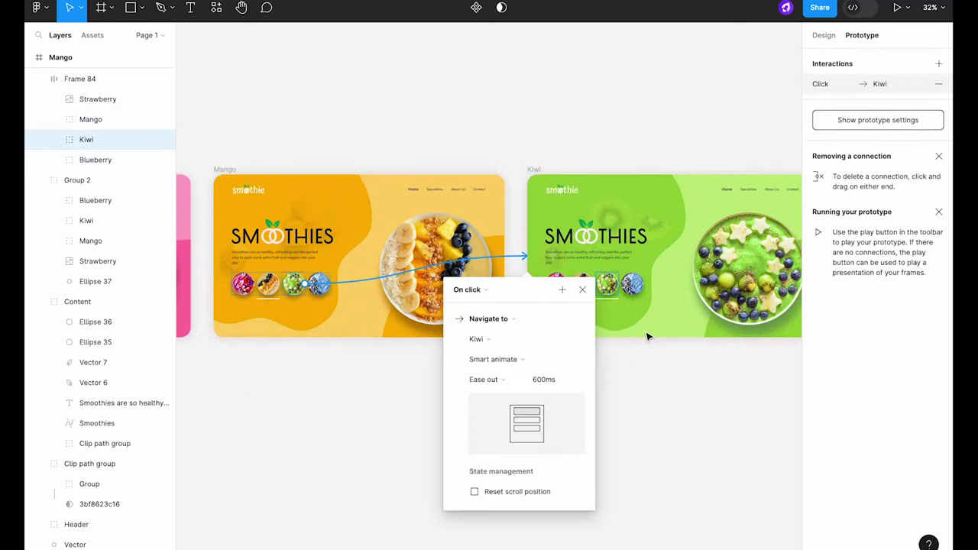
click(583, 291)
Link the mango thumbnail in the Kiwi frame back to the Mango frame, on click, with Smart animate, Ease out, 600ms.
click(565, 289)
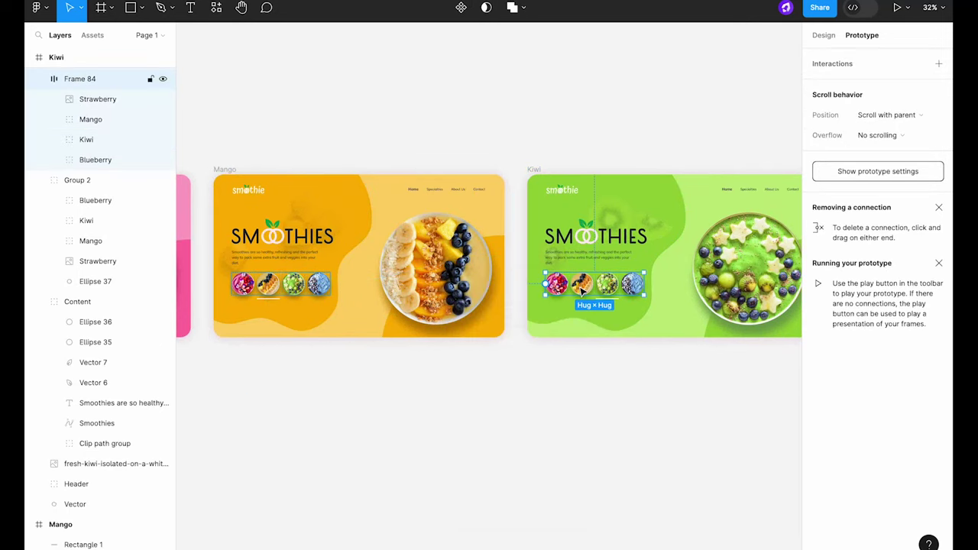
double_click(582, 289)
drag(592, 284, 507, 315)
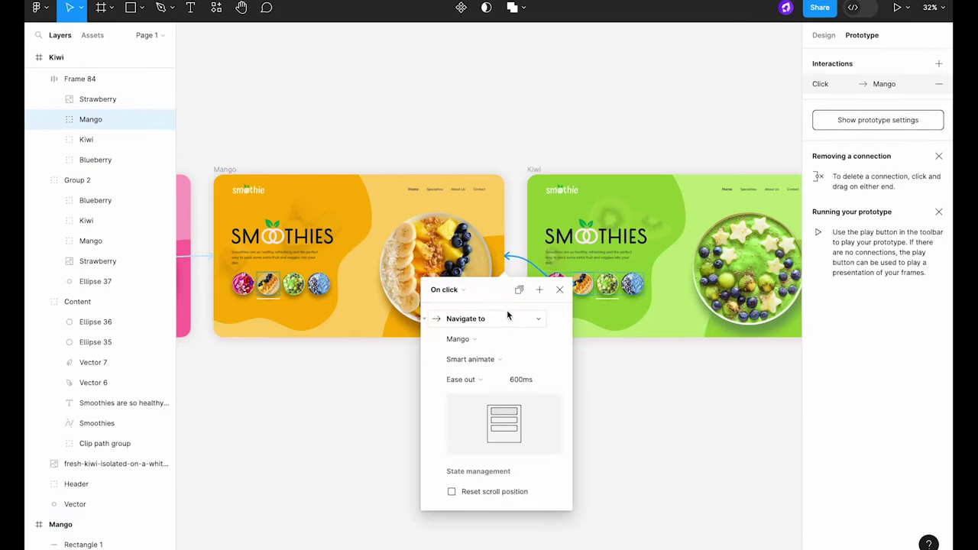
click(558, 291)
Link the blueberry thumbnail in the Kiwi frame to the Blueberry frame with an on-click interaction.
scroll(343, 296, down, 3)
scroll(489, 298, right, 2)
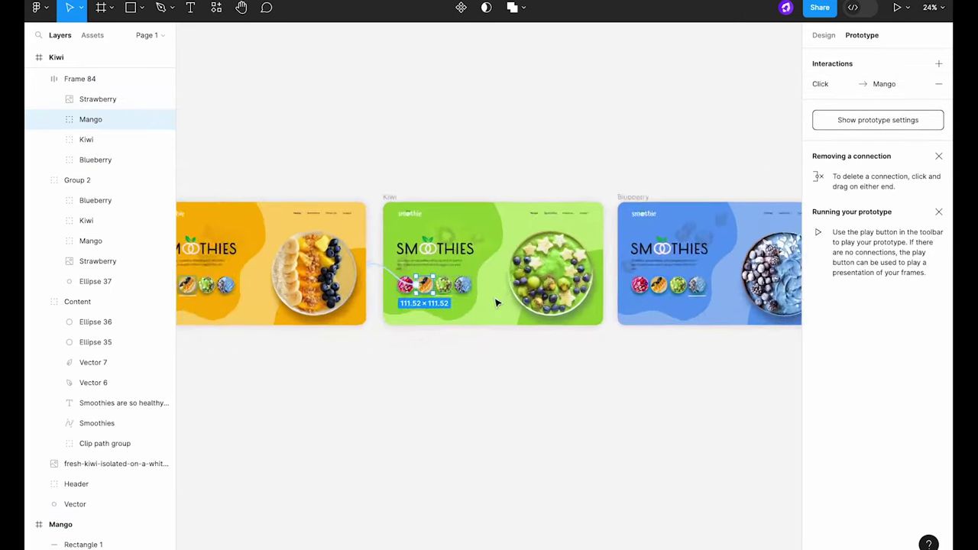
scroll(471, 283, up, 2)
click(459, 284)
drag(469, 283, 611, 304)
Link the kiwi thumbnail in the Blueberry frame back to the Kiwi frame, on click, with Smart animate, Ease out, 600ms.
click(693, 292)
double_click(709, 283)
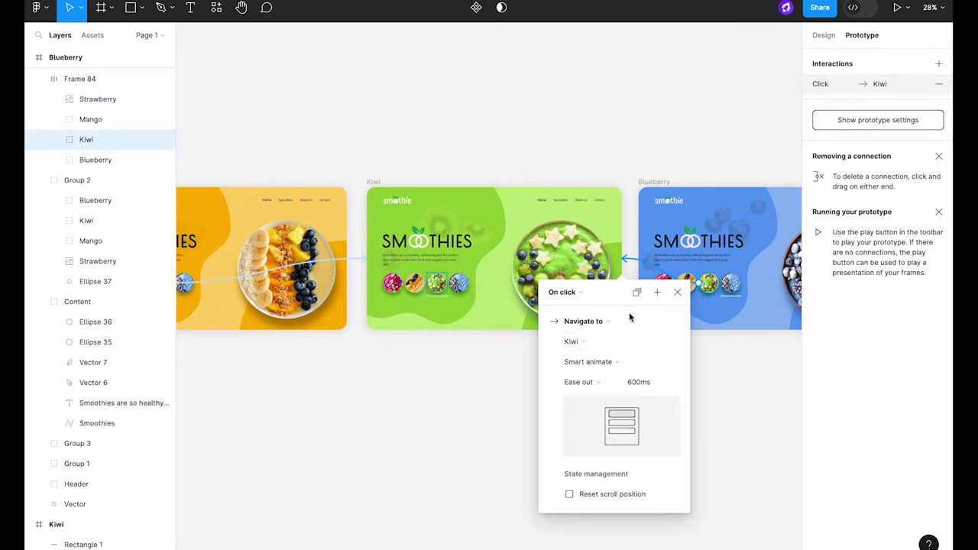
click(678, 293)
Present the prototype full screen, starting from the Strawberries frame.
scroll(658, 353, down, 4)
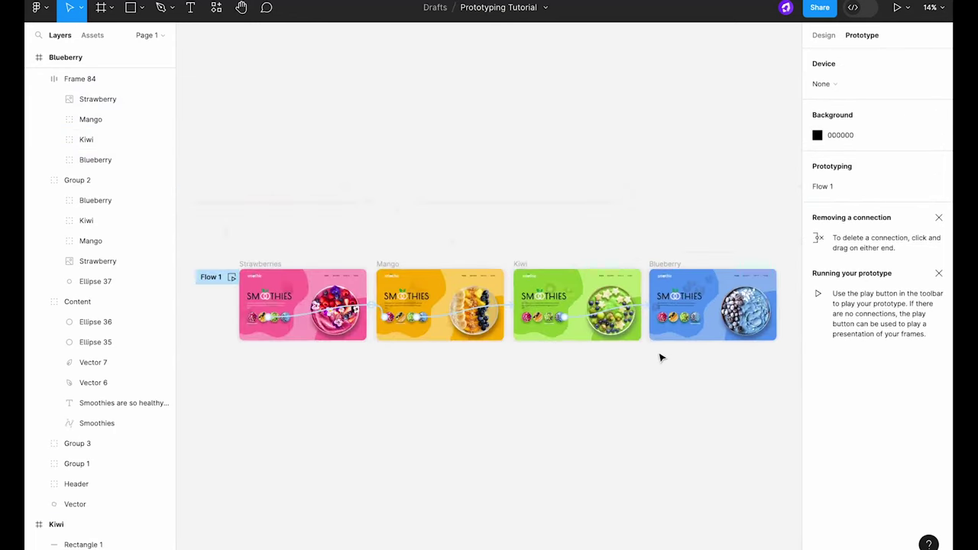
click(303, 271)
click(908, 7)
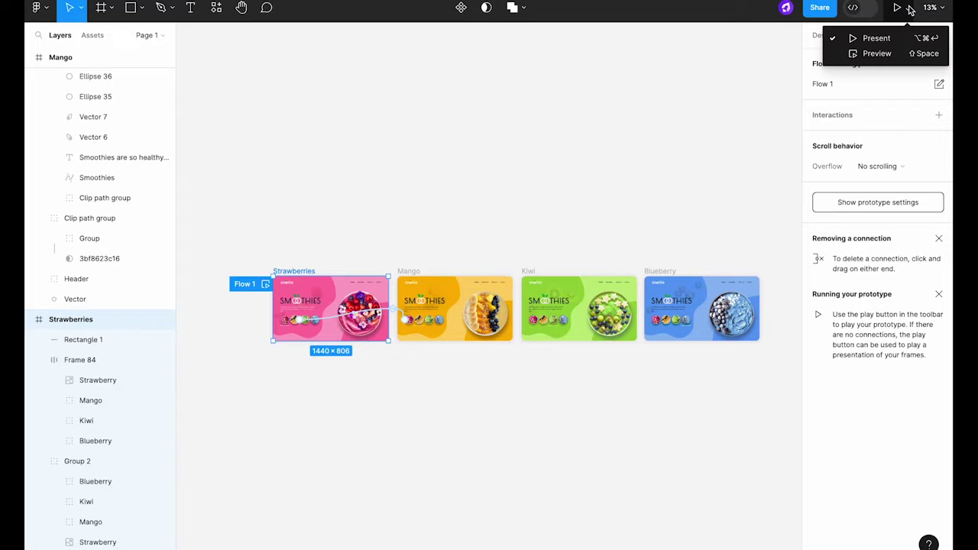
click(876, 39)
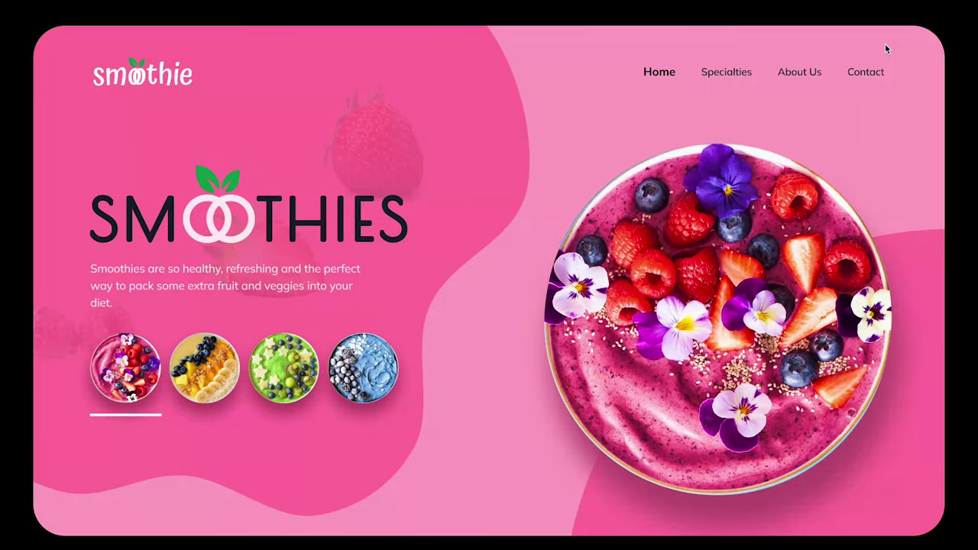
Test the prototype's thumbnails by switching between the strawberry, mango, kiwi and blueberry screens in both directions.
click(204, 390)
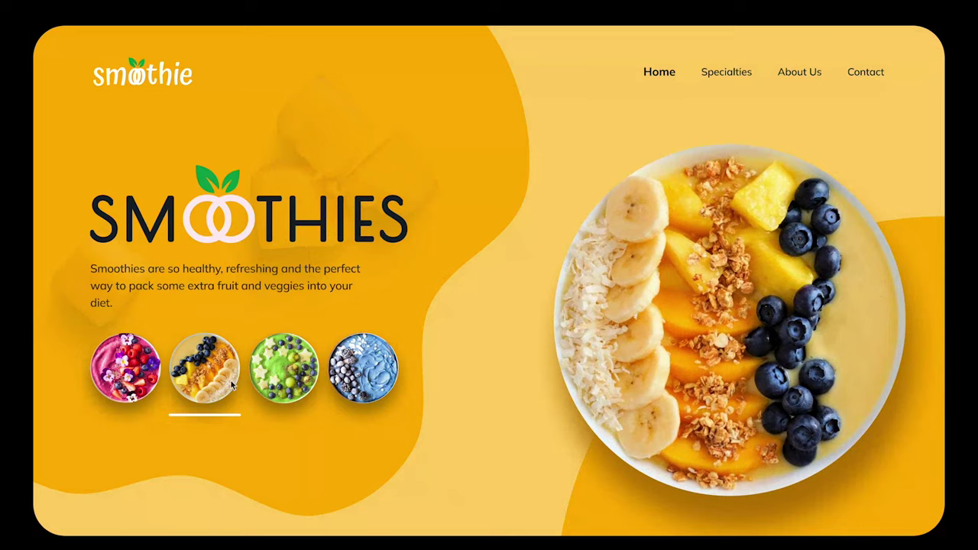
click(145, 372)
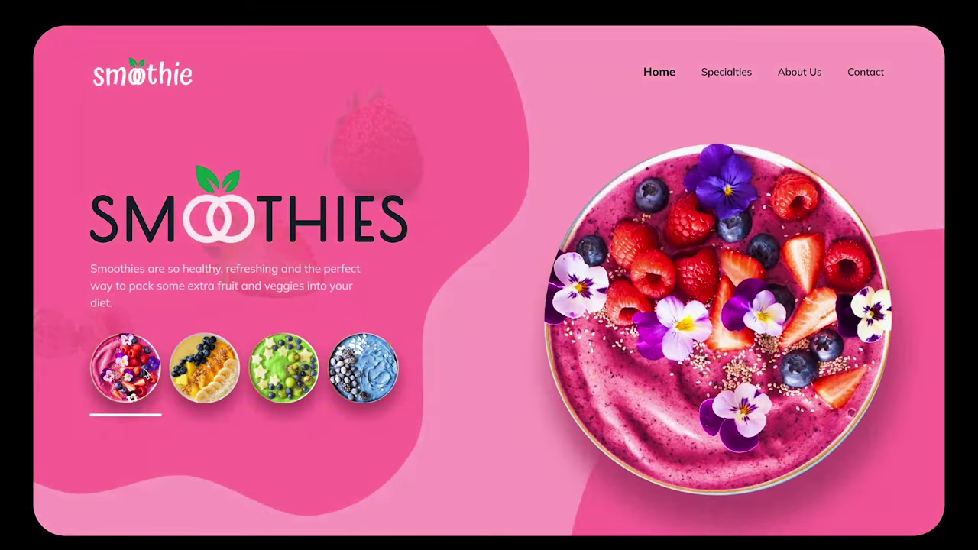
click(200, 375)
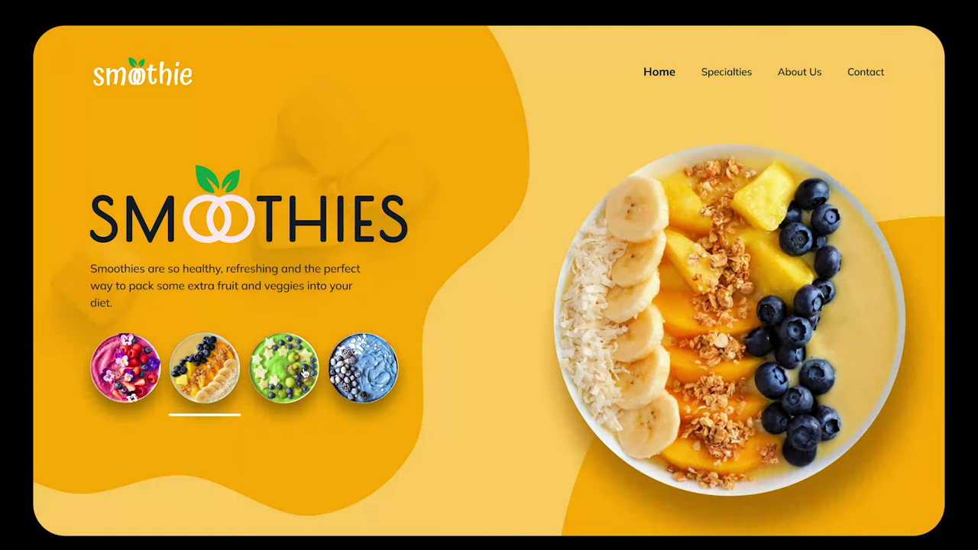
click(304, 371)
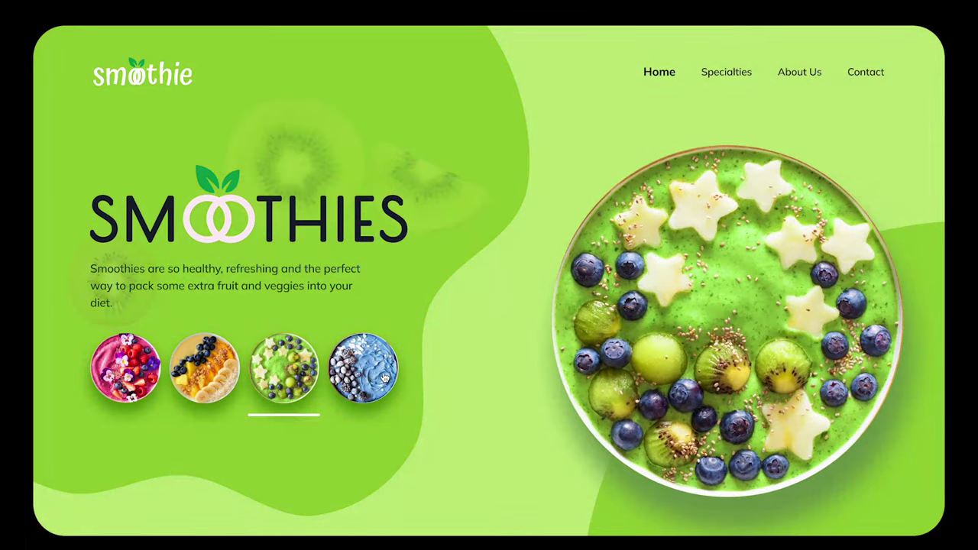
click(384, 377)
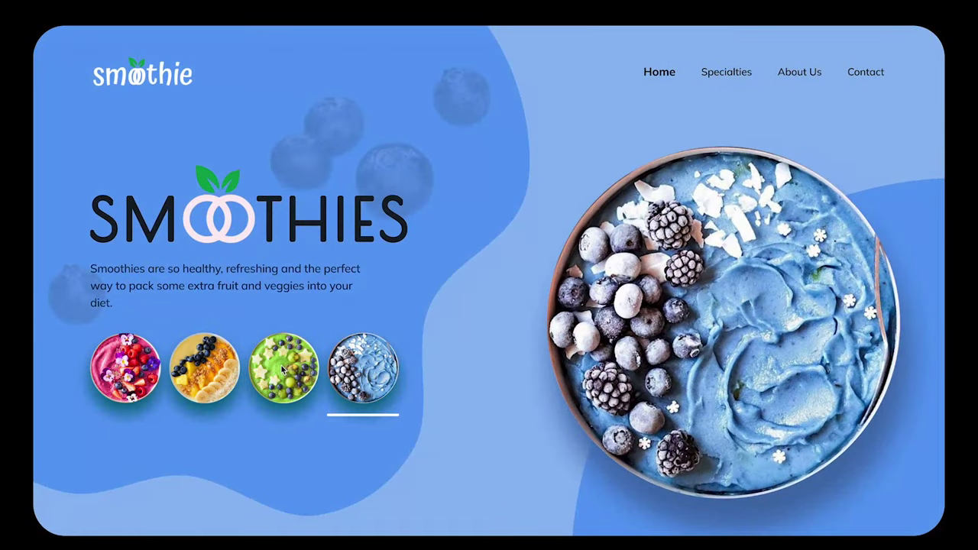
click(281, 365)
click(222, 364)
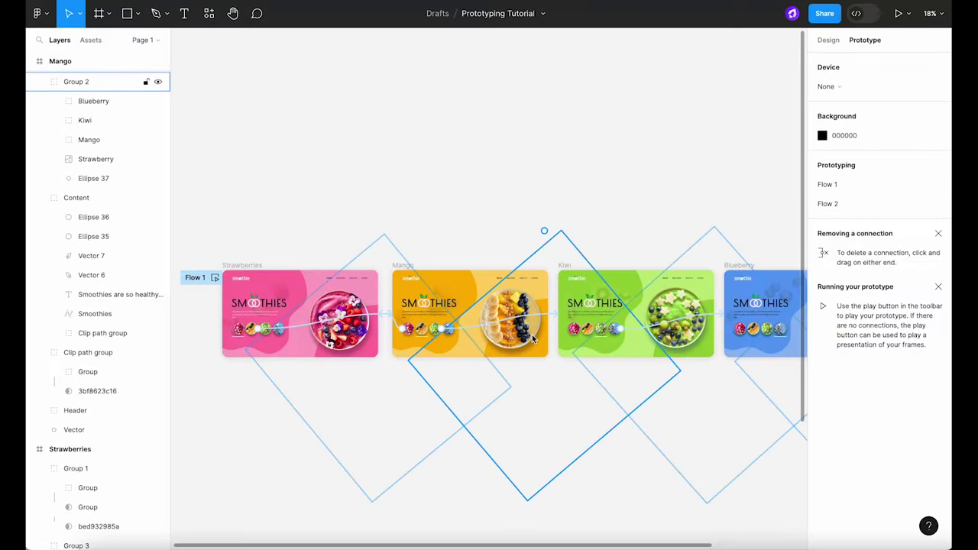
Rotate the bowl wheel in the Mango frame to bring up its strawberry bowl, and turn that bowl to a different angle.
click(533, 339)
drag(561, 223, 613, 379)
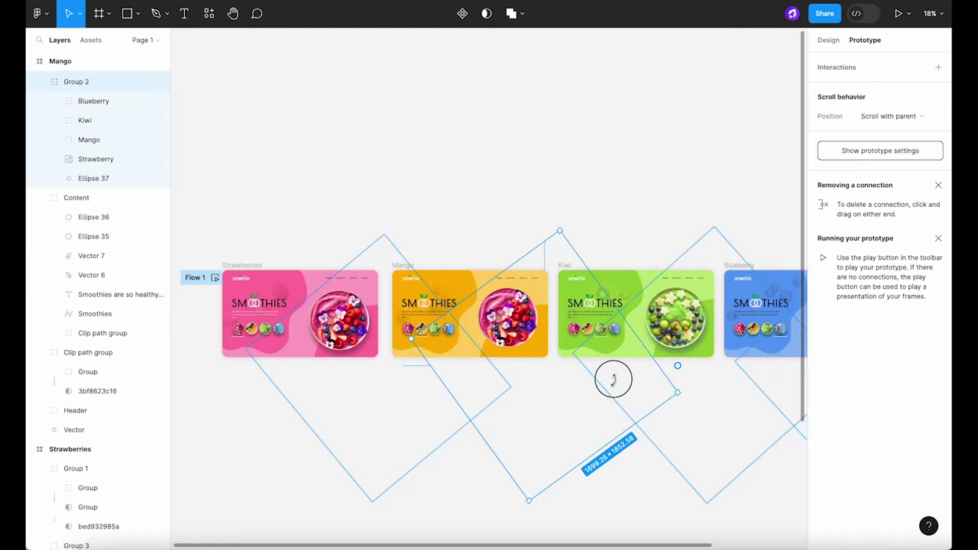
double_click(527, 327)
drag(553, 308, 531, 285)
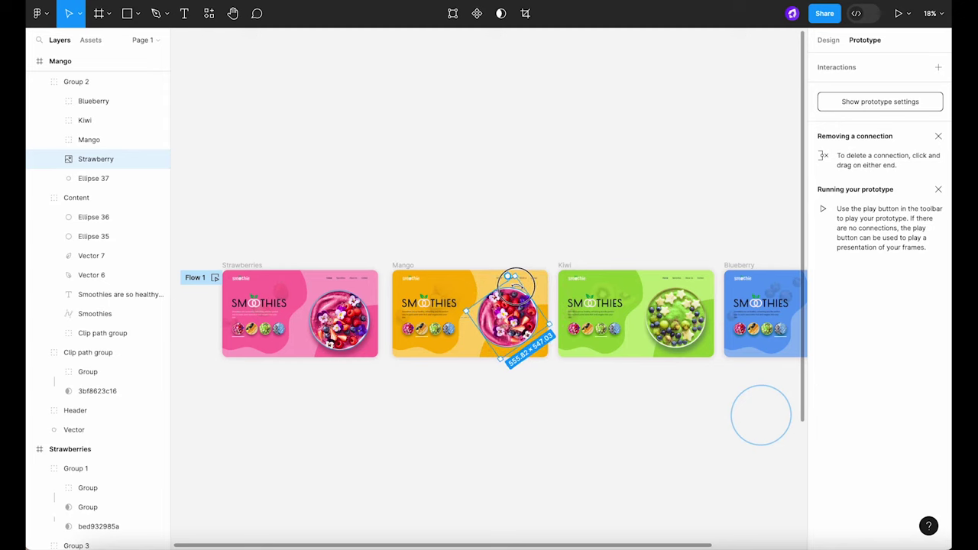
Rotate the Mango frame's bowl wheel back so the mango bowl sits in the large display position.
click(535, 401)
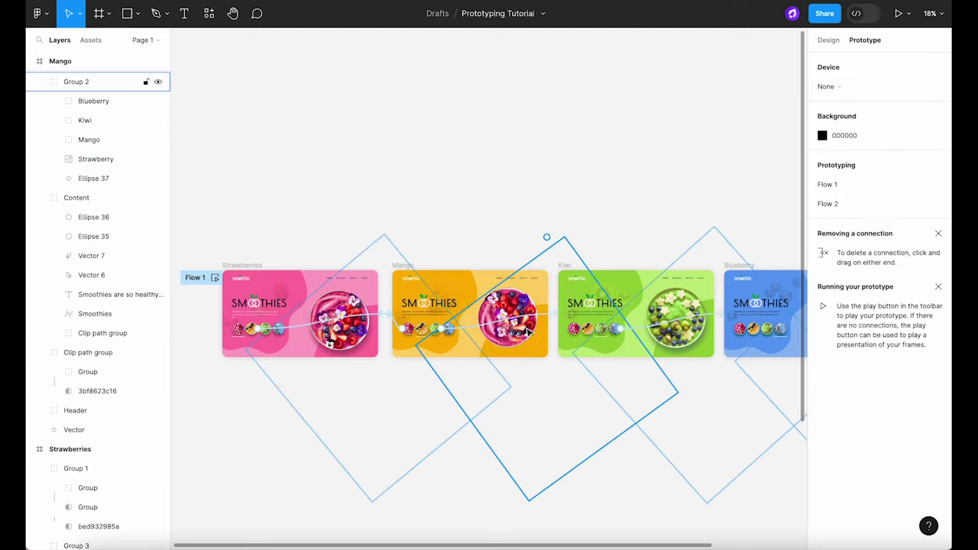
click(525, 306)
drag(571, 233, 412, 350)
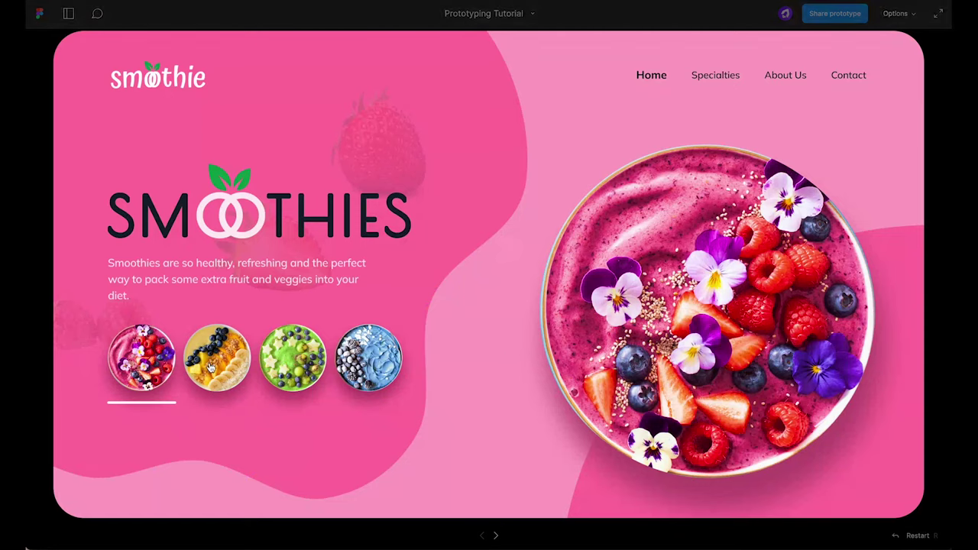
Test the spinning bowl transition by switching back and forth between the strawberry and mango screens in the presented prototype.
click(197, 368)
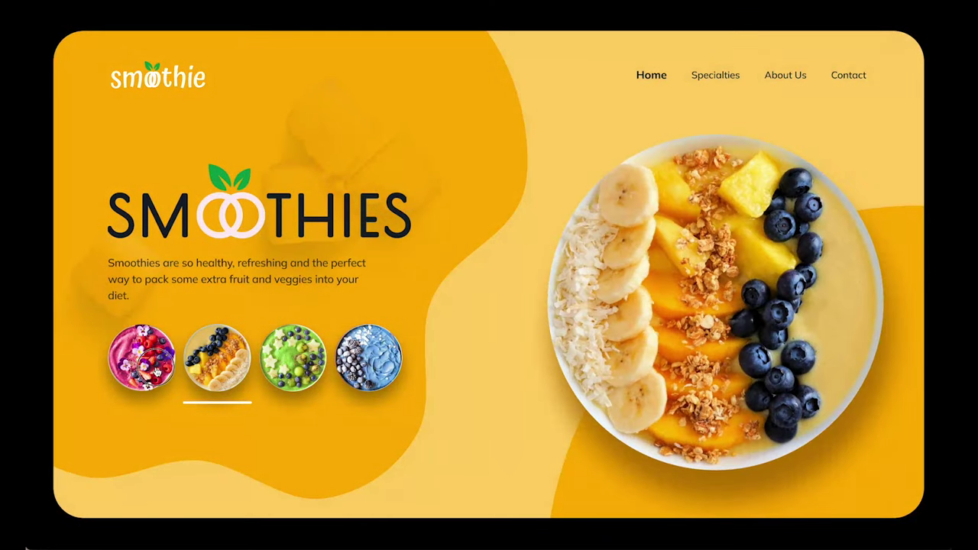
click(157, 369)
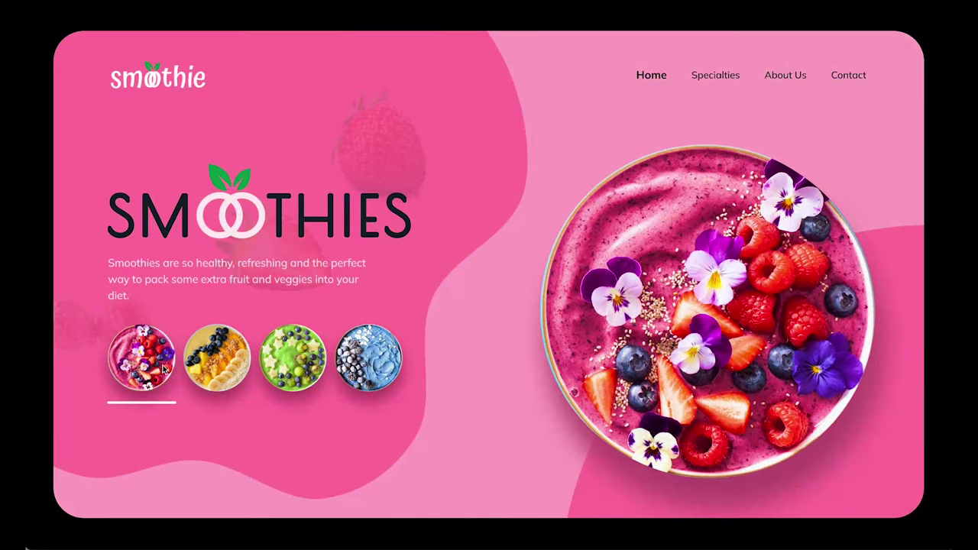
click(218, 364)
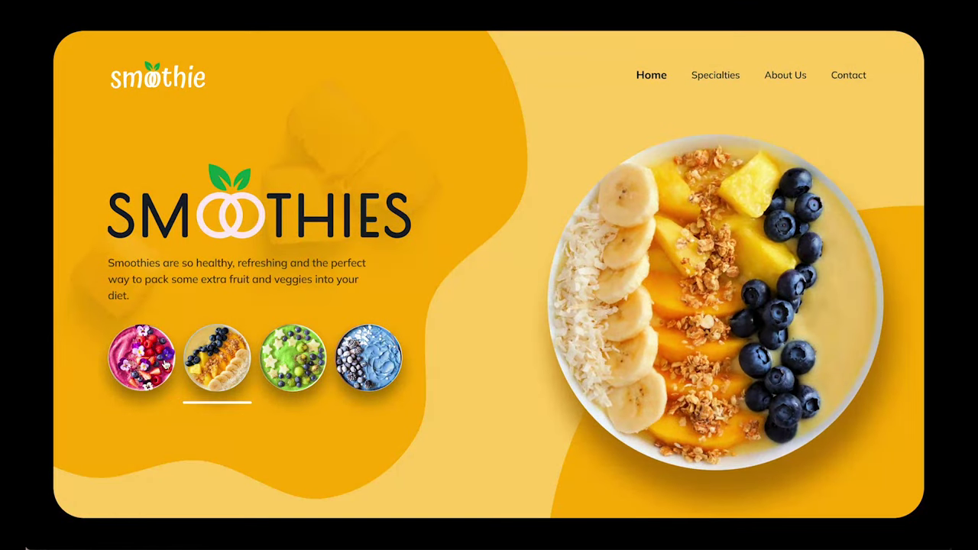
click(160, 365)
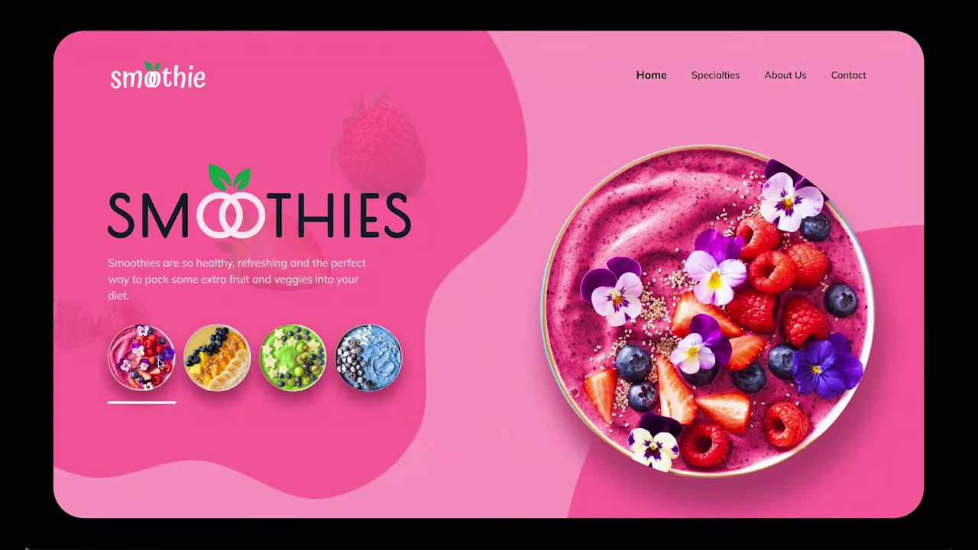